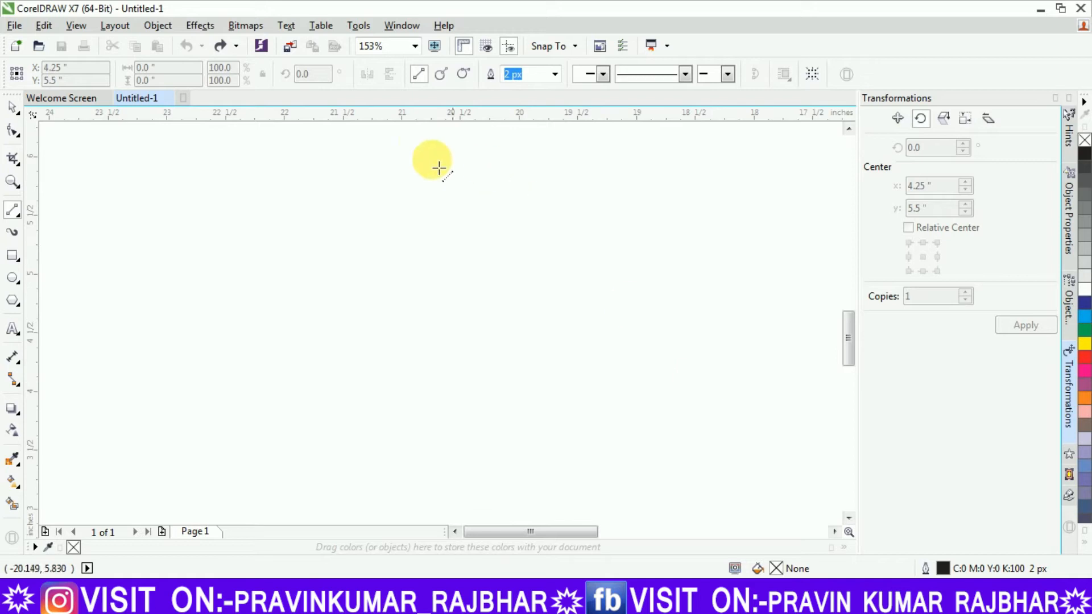
Draw a vertical line about 3.3 inches long and add one copy rotated 90° about its center.
{"action": "left_click_drag", "start_coordinate": [436, 138], "coordinate": [426, 526]}
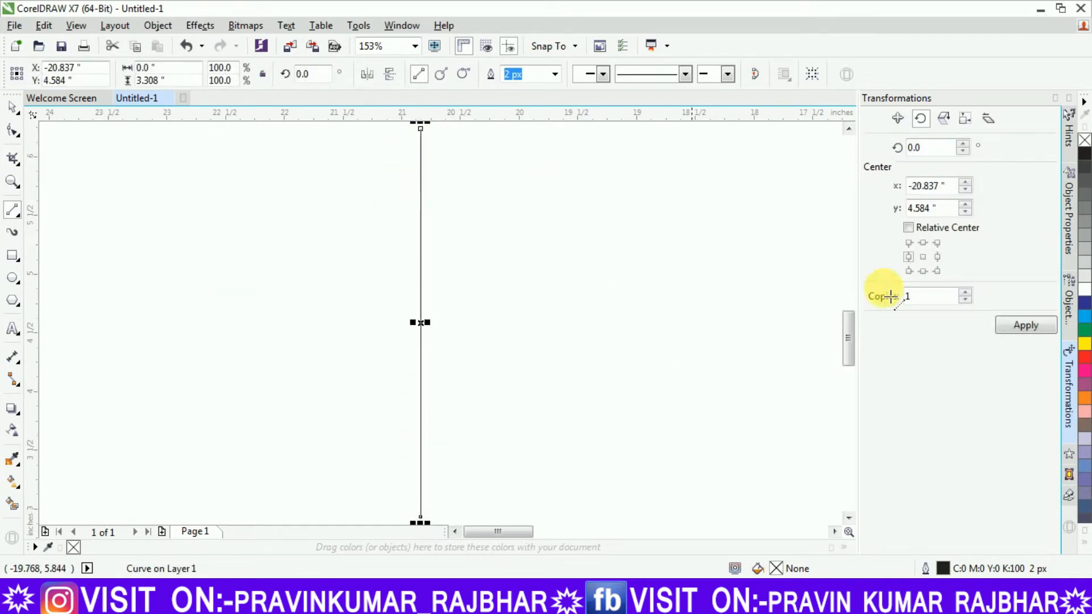
{"action": "left_click", "coordinate": [155, 26]}
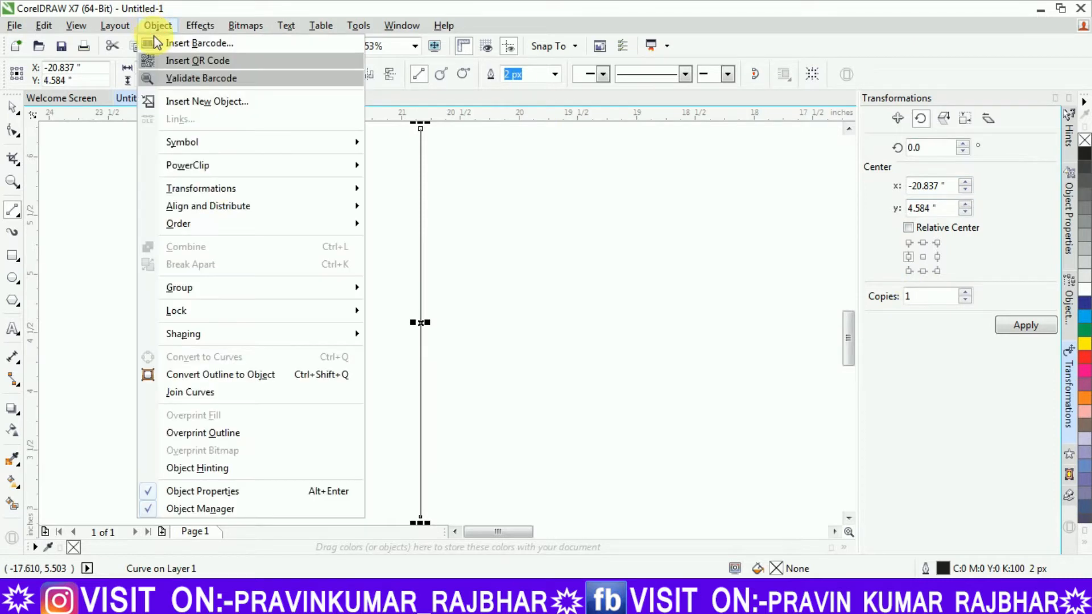
{"action": "mouse_move", "coordinate": [220, 195]}
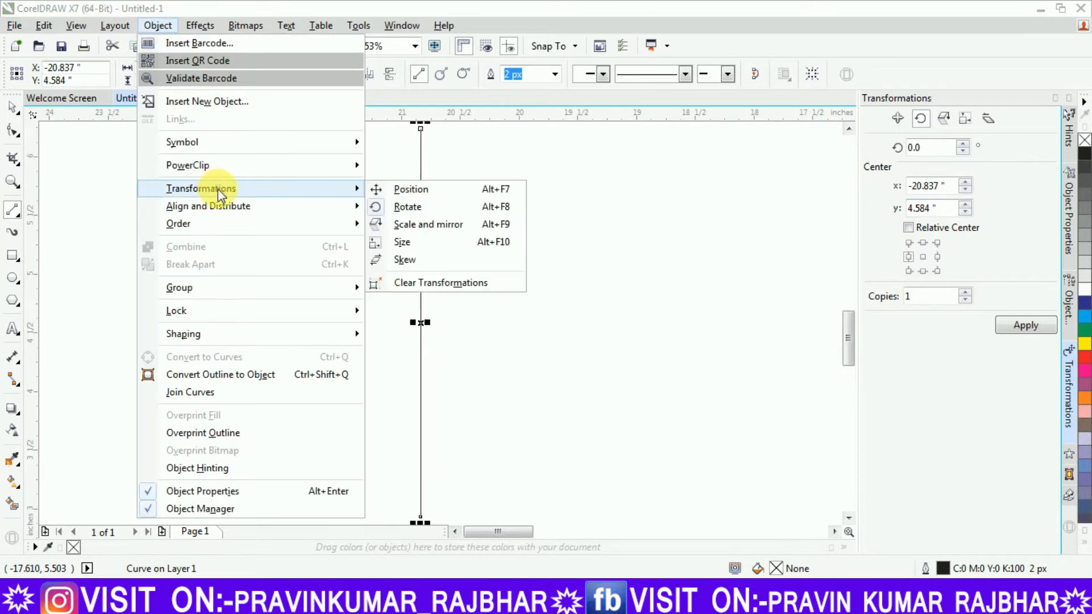
{"action": "left_click", "coordinate": [391, 206]}
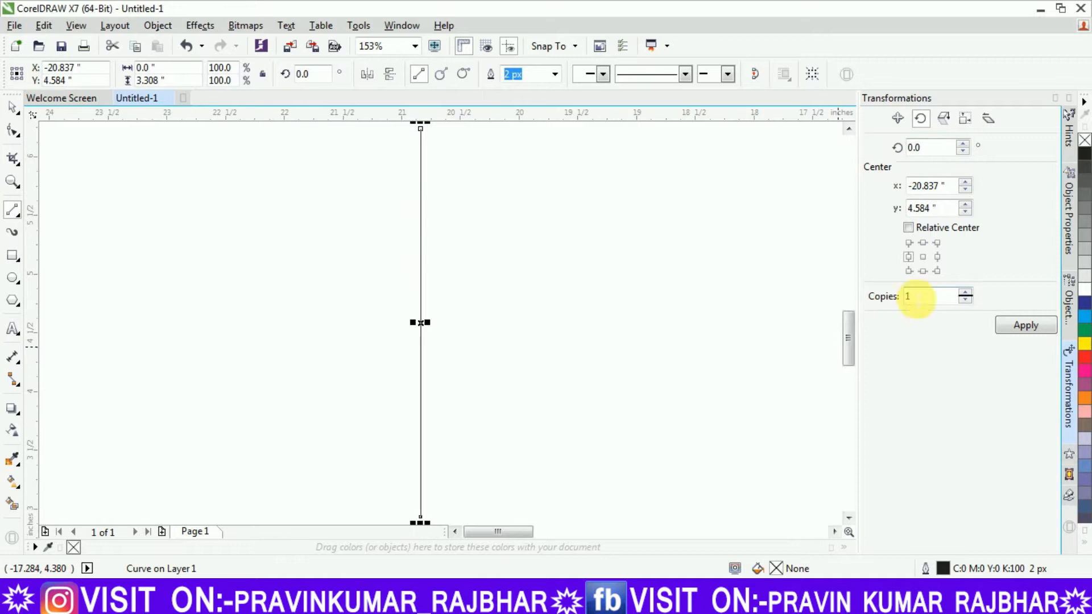
{"action": "double_click", "coordinate": [933, 147]}
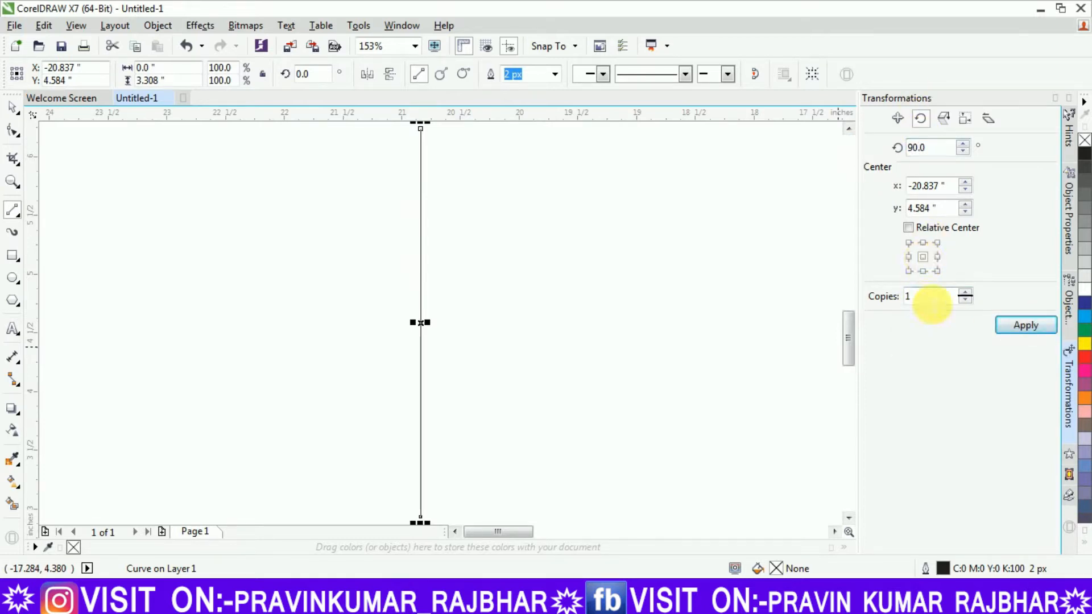
{"action": "left_click", "coordinate": [999, 327]}
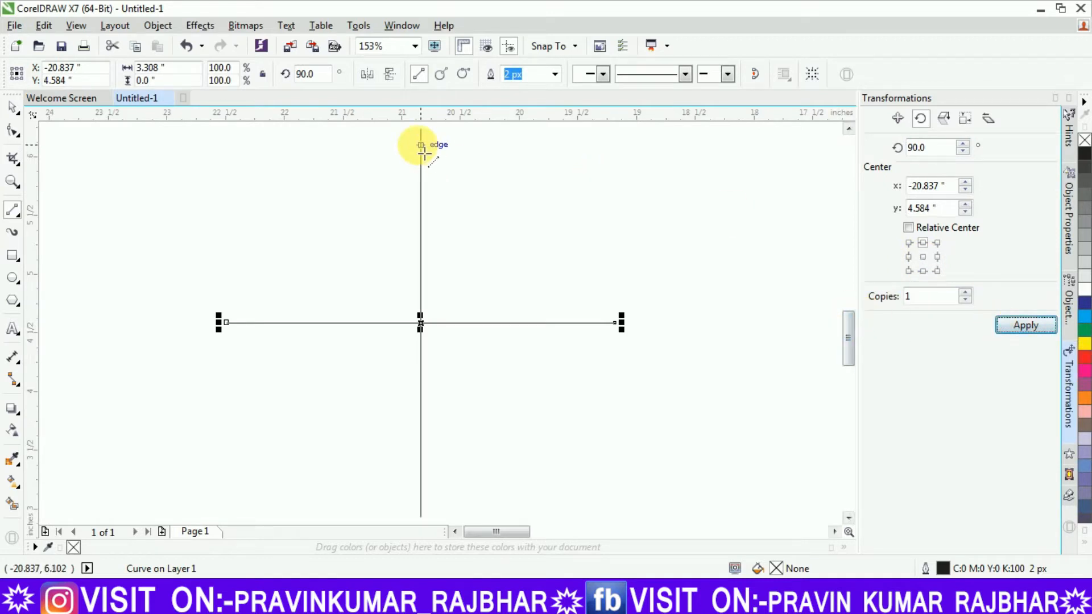
Add copies of the vertical line tilted 15° and 30° clockwise about the crossing point.
{"action": "scroll", "coordinate": [376, 227], "scroll_direction": "up", "scroll_amount": 1}
{"action": "key", "text": "F7"}
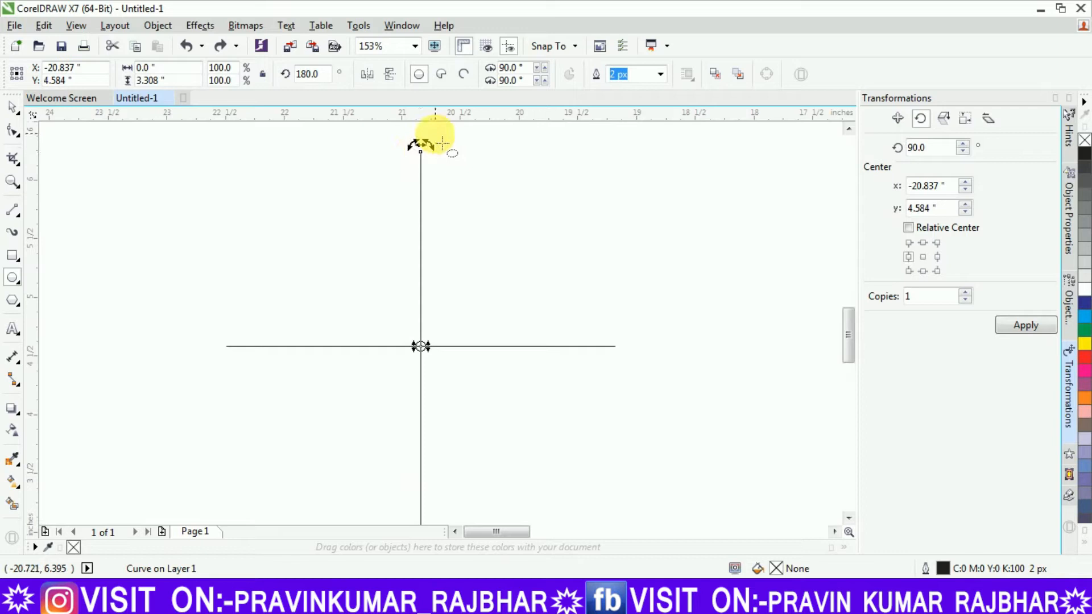
{"action": "mouse_move", "coordinate": [442, 159]}
{"action": "left_mouse_down"}
{"action": "mouse_move", "coordinate": [476, 154]}
{"action": "mouse_move", "coordinate": [518, 179]}
{"action": "mouse_move", "coordinate": [506, 167]}
{"action": "left_mouse_up"}
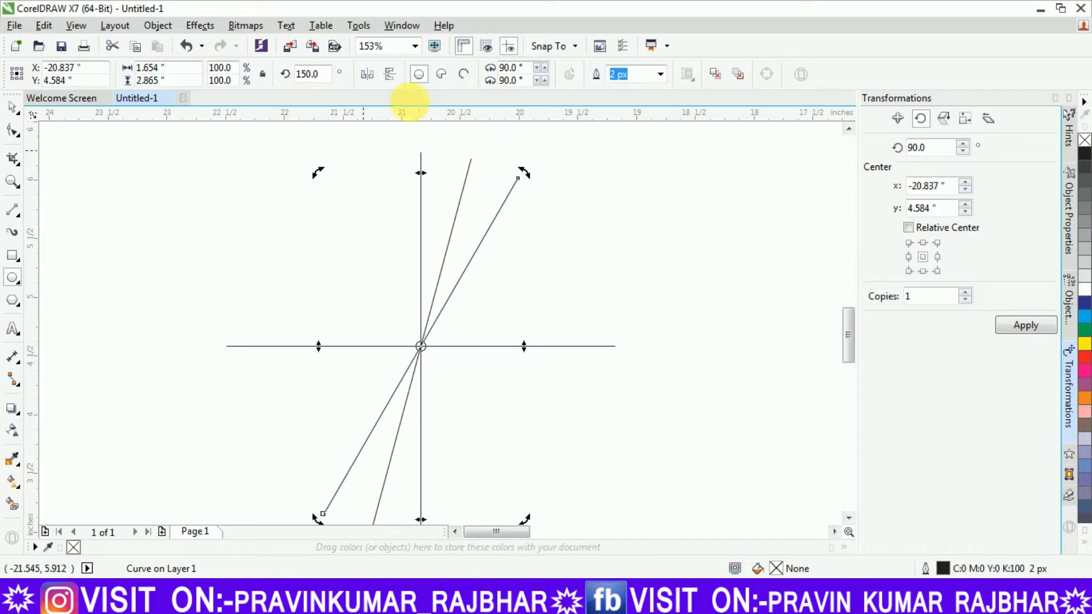
Try an 8 px outline on the line tilted 30°, settling on a 4 px outline width.
{"action": "left_click", "coordinate": [13, 109]}
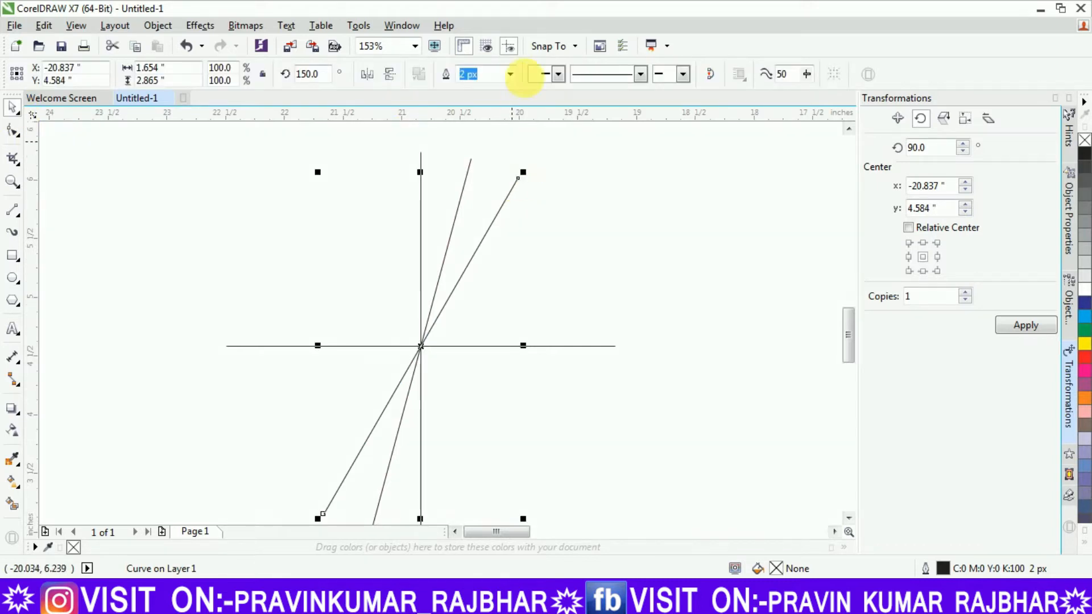
{"action": "left_click", "coordinate": [510, 74]}
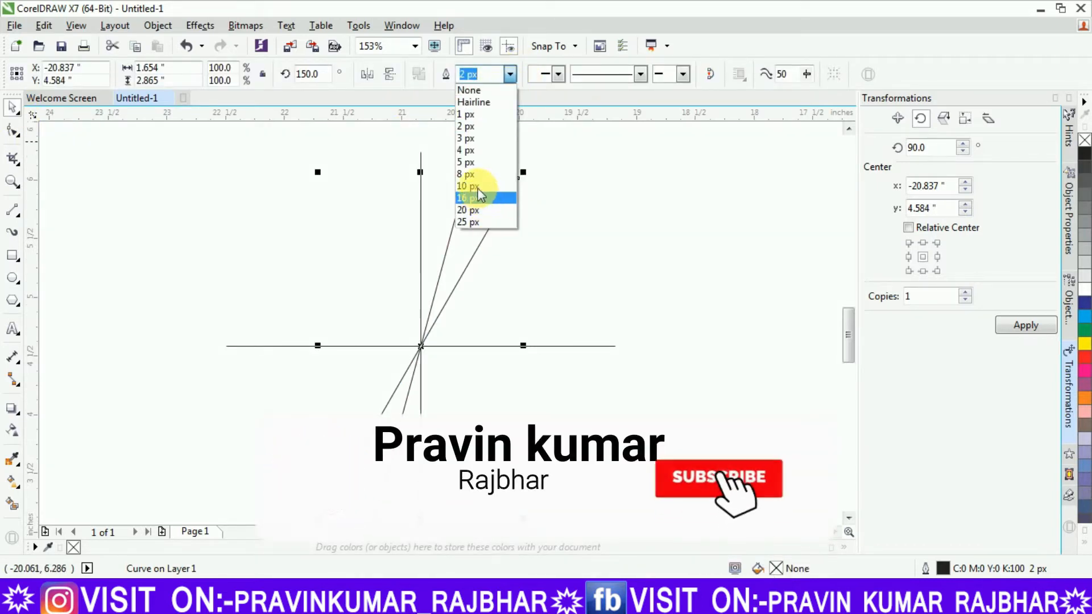
{"action": "left_click", "coordinate": [474, 174]}
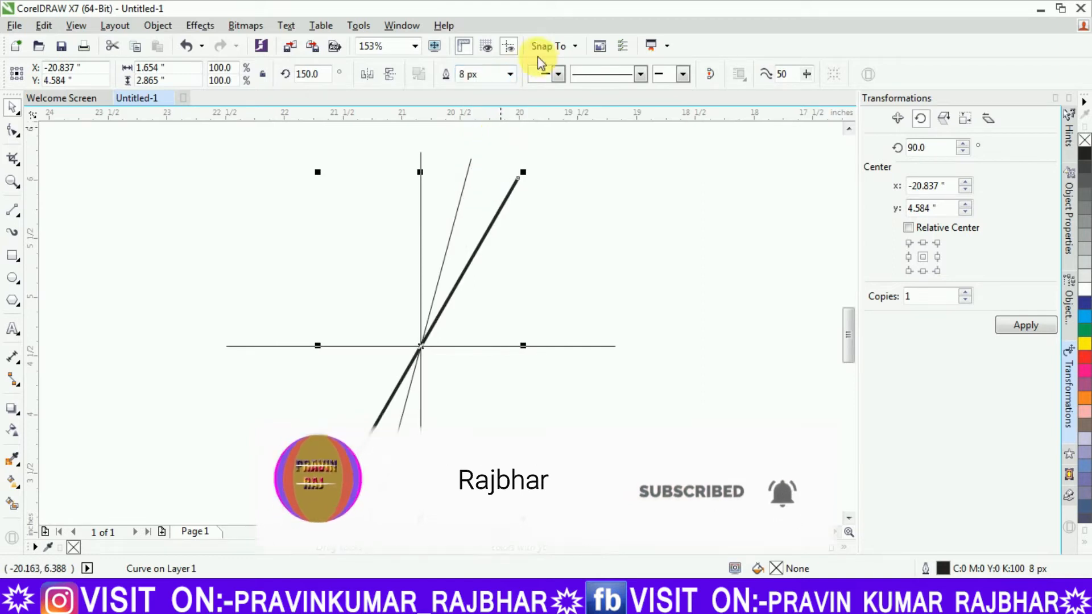
{"action": "left_click", "coordinate": [510, 74]}
{"action": "left_click", "coordinate": [482, 152]}
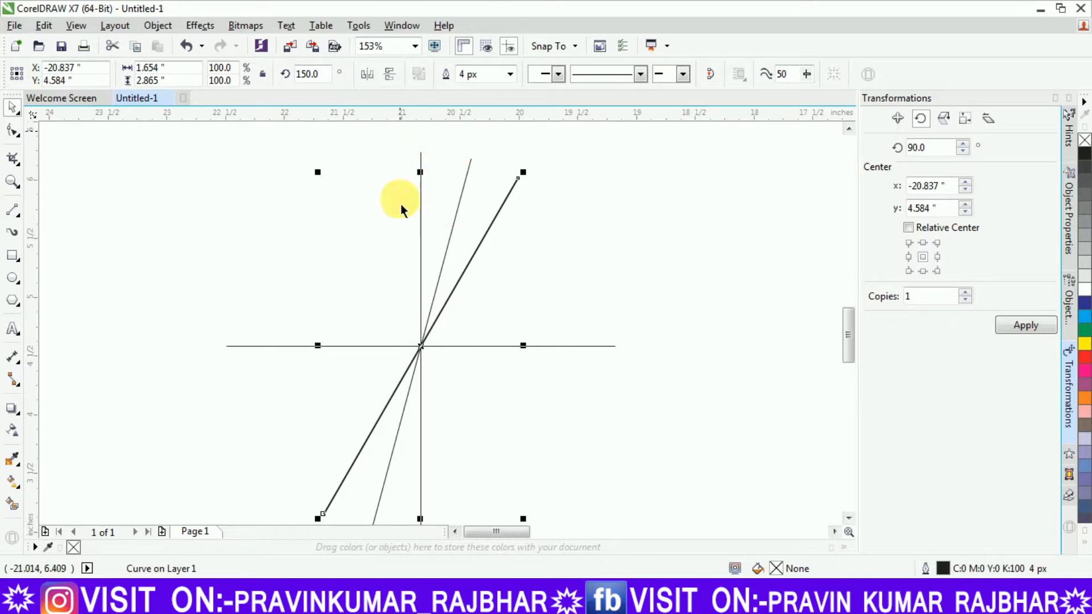
Select all the crossing guide lines and group them into one object.
{"action": "left_click_drag", "start_coordinate": [158, 137], "coordinate": [469, 313]}
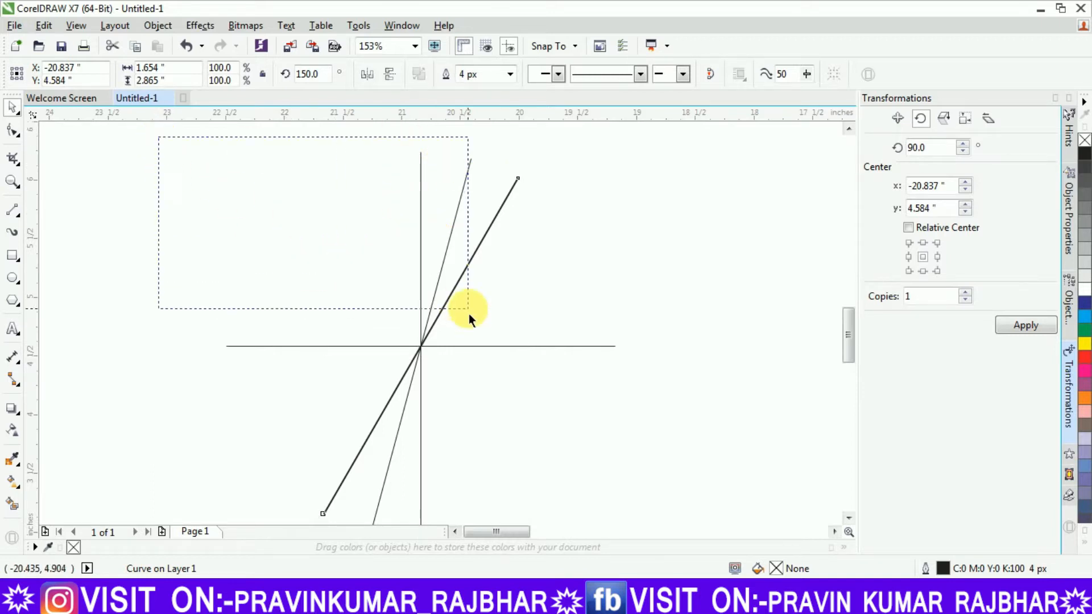
{"action": "left_click_drag", "start_coordinate": [634, 439], "coordinate": [642, 497]}
{"action": "left_click", "coordinate": [157, 25]}
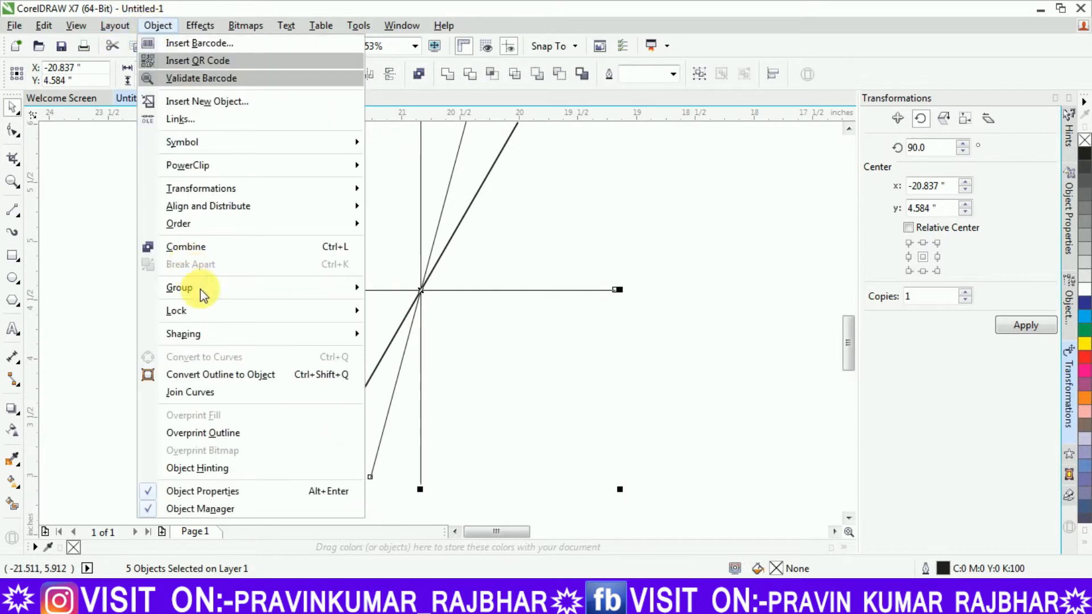
{"action": "mouse_move", "coordinate": [200, 288]}
{"action": "left_click", "coordinate": [398, 289]}
{"action": "mouse_move", "coordinate": [848, 341]}
{"action": "left_mouse_down"}
{"action": "mouse_move", "coordinate": [848, 327]}
{"action": "mouse_move", "coordinate": [848, 339]}
{"action": "left_mouse_up"}
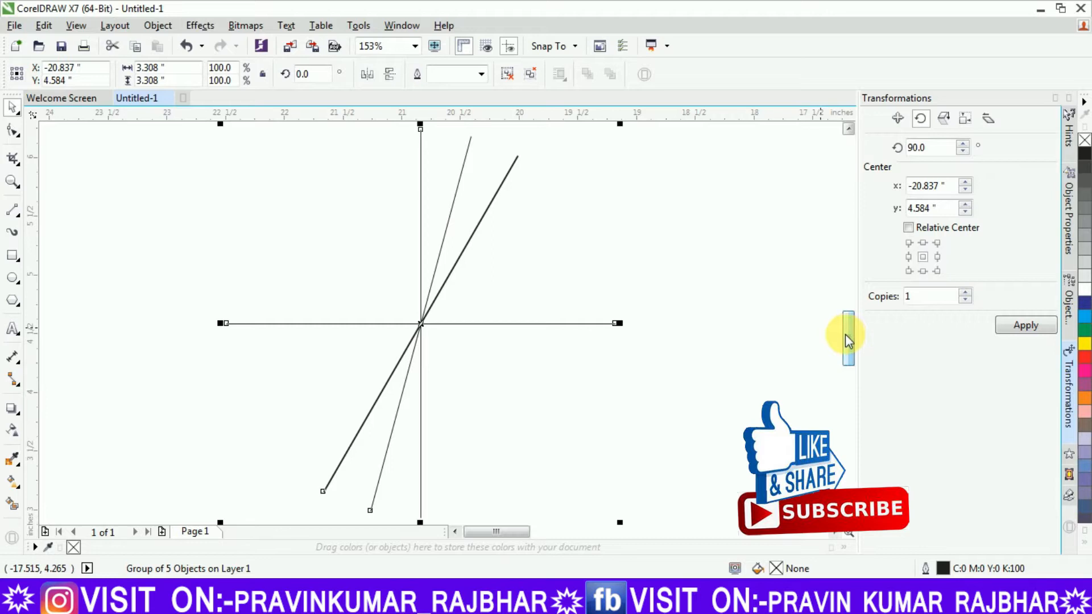
Draw a circle about 0.94 inches across centered on the lines' intersection and give it a 10 px outline.
{"action": "left_click", "coordinate": [12, 278]}
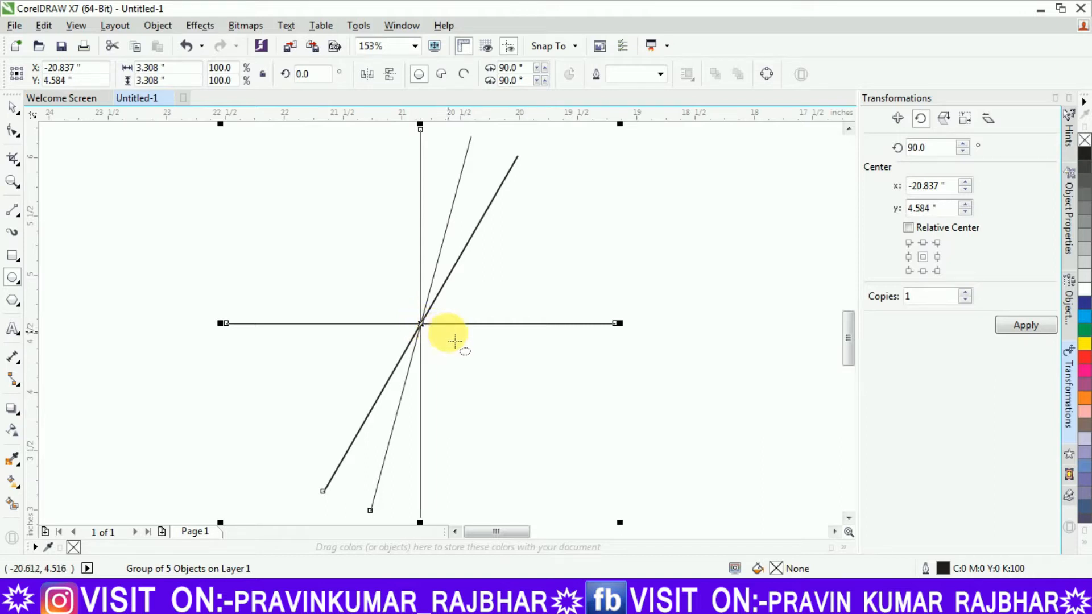
{"action": "left_click", "coordinate": [15, 105]}
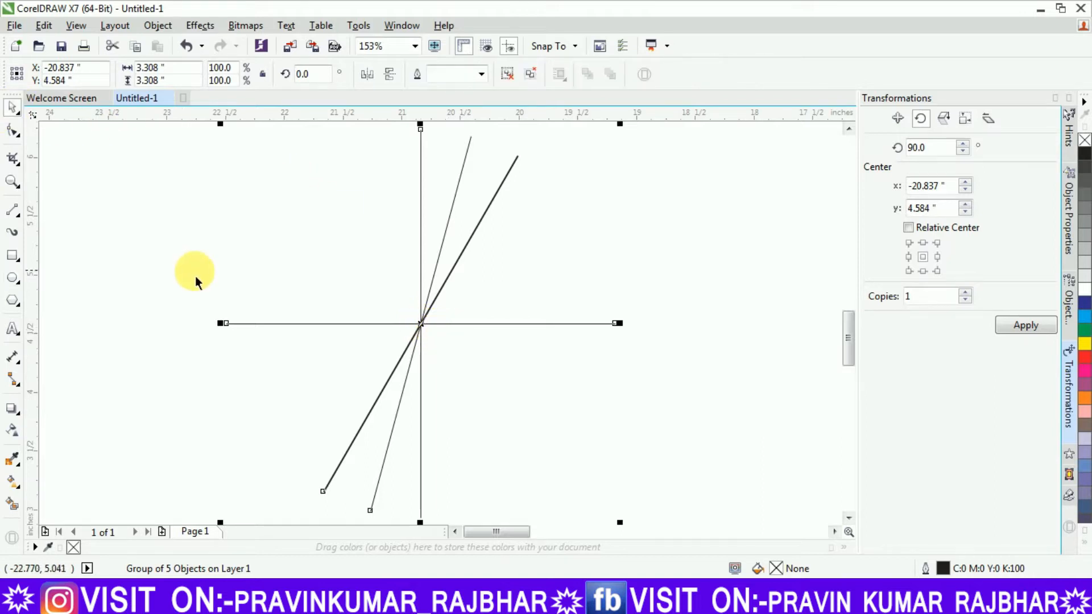
{"action": "left_click", "coordinate": [195, 276]}
{"action": "left_click", "coordinate": [18, 278]}
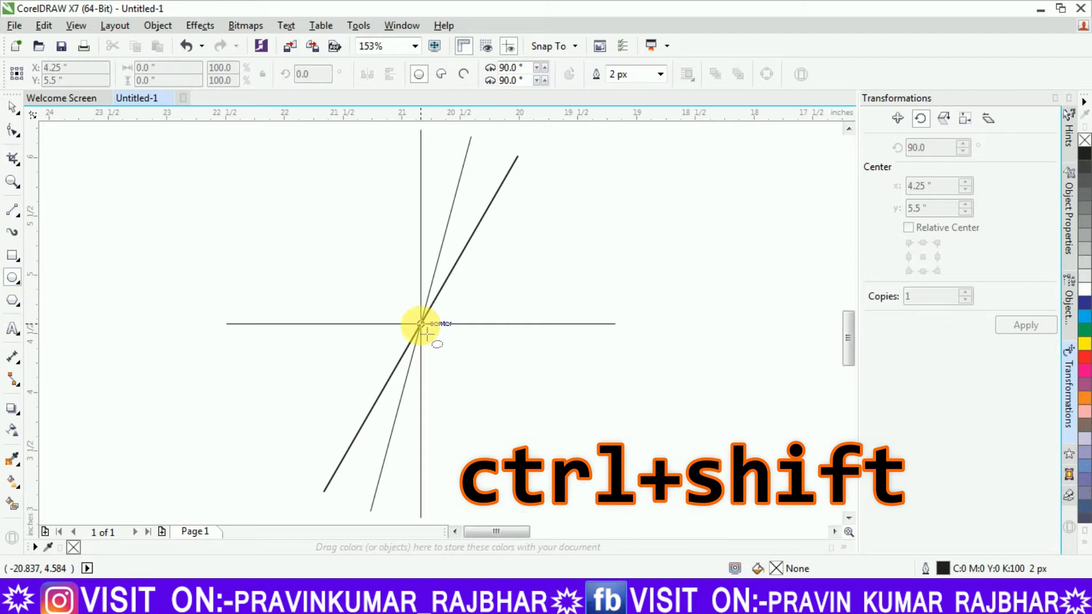
{"action": "mouse_move", "coordinate": [428, 332]}
{"action": "left_mouse_down"}
{"action": "mouse_move", "coordinate": [466, 369]}
{"action": "mouse_move", "coordinate": [483, 369]}
{"action": "left_mouse_up"}
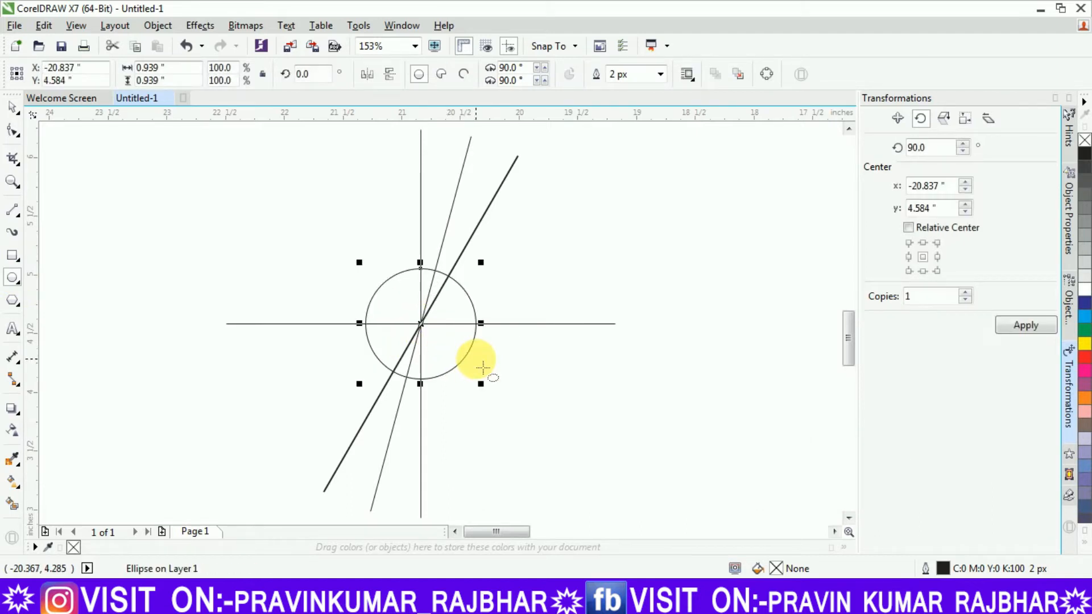
{"action": "left_click", "coordinate": [659, 83]}
{"action": "left_click", "coordinate": [632, 189]}
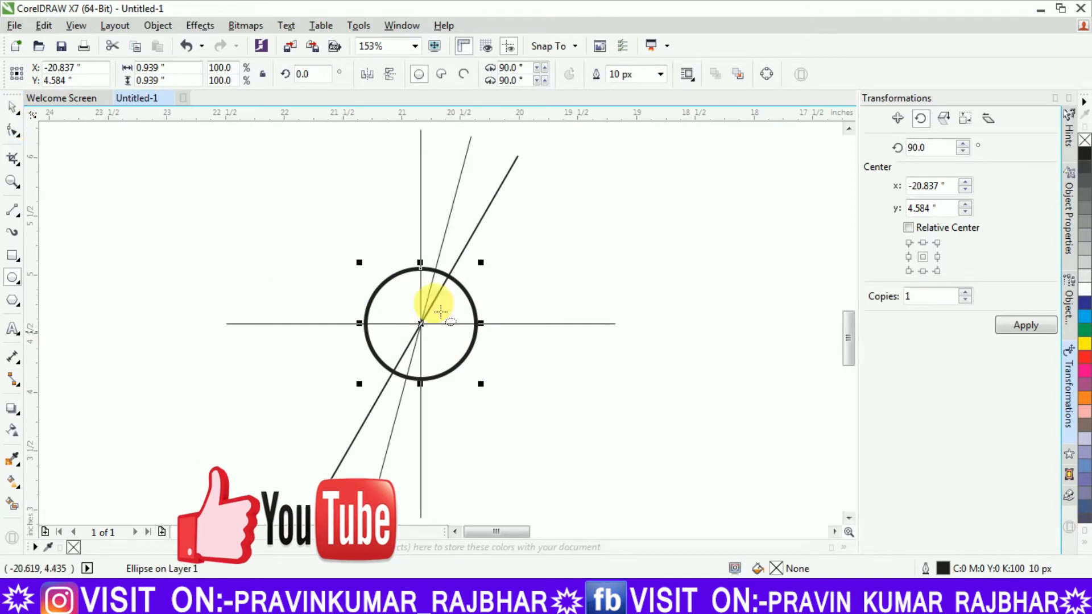
Duplicate the circle in place and enlarge the copy from its center to about 1.5 inches across.
{"action": "left_click", "coordinate": [54, 25]}
{"action": "left_click", "coordinate": [50, 11]}
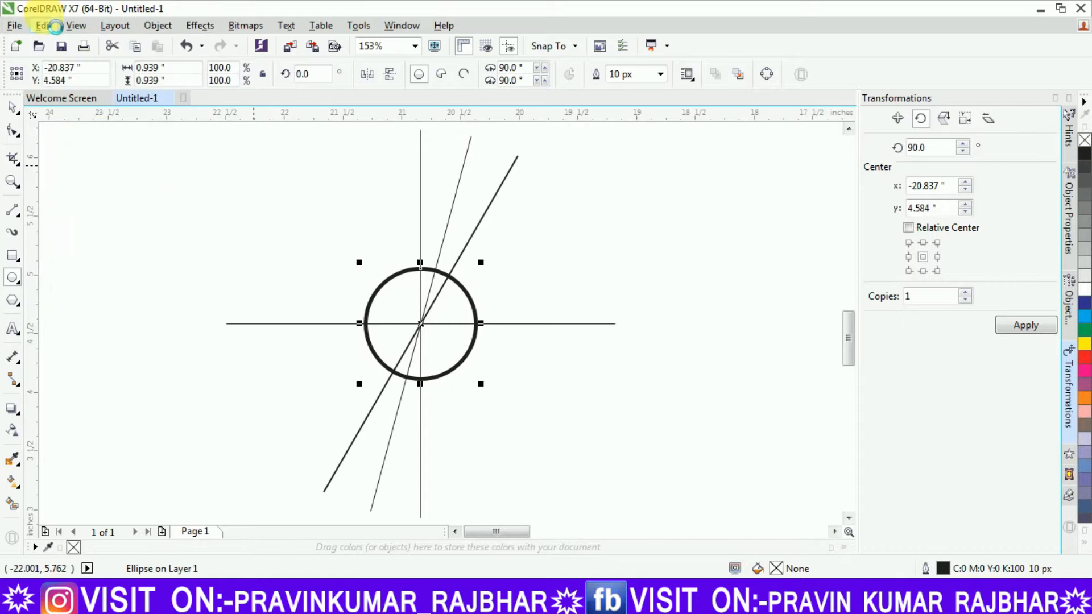
{"action": "left_click", "coordinate": [46, 26]}
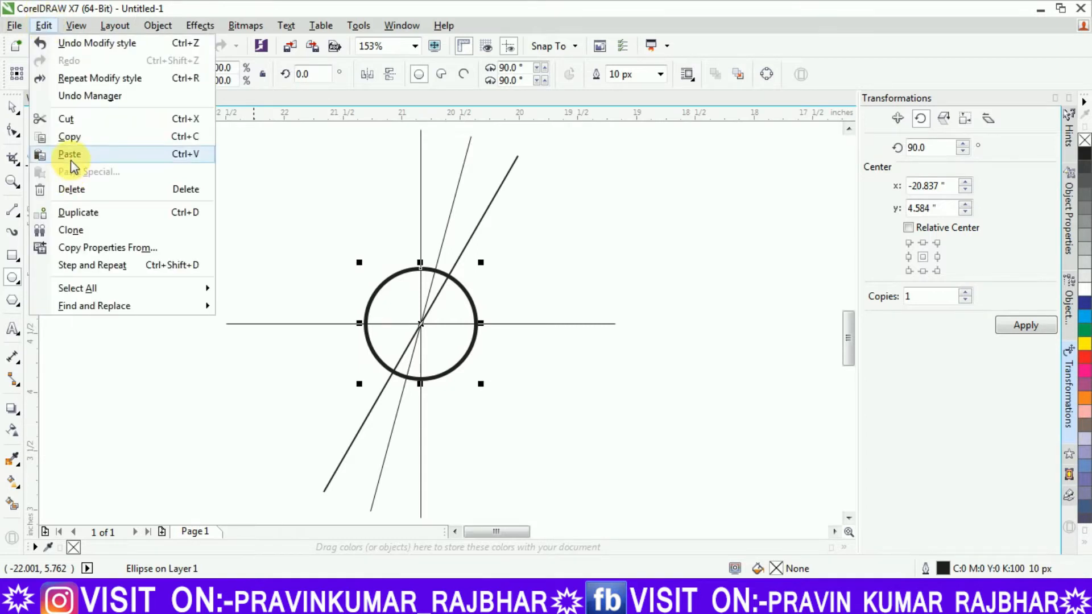
{"action": "left_click", "coordinate": [71, 164]}
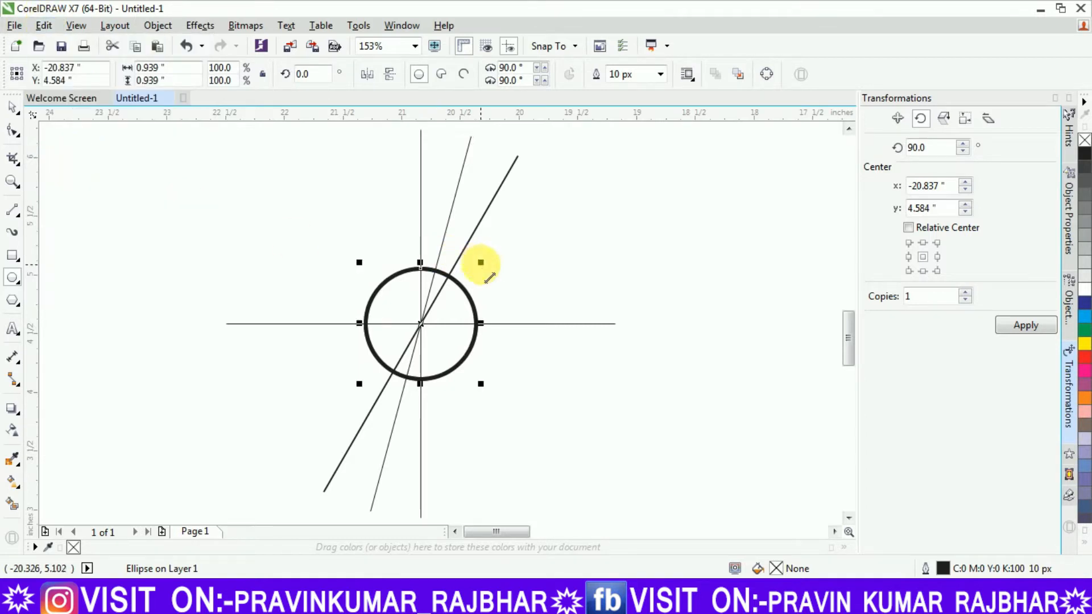
{"action": "left_click_drag", "start_coordinate": [489, 274], "coordinate": [579, 229]}
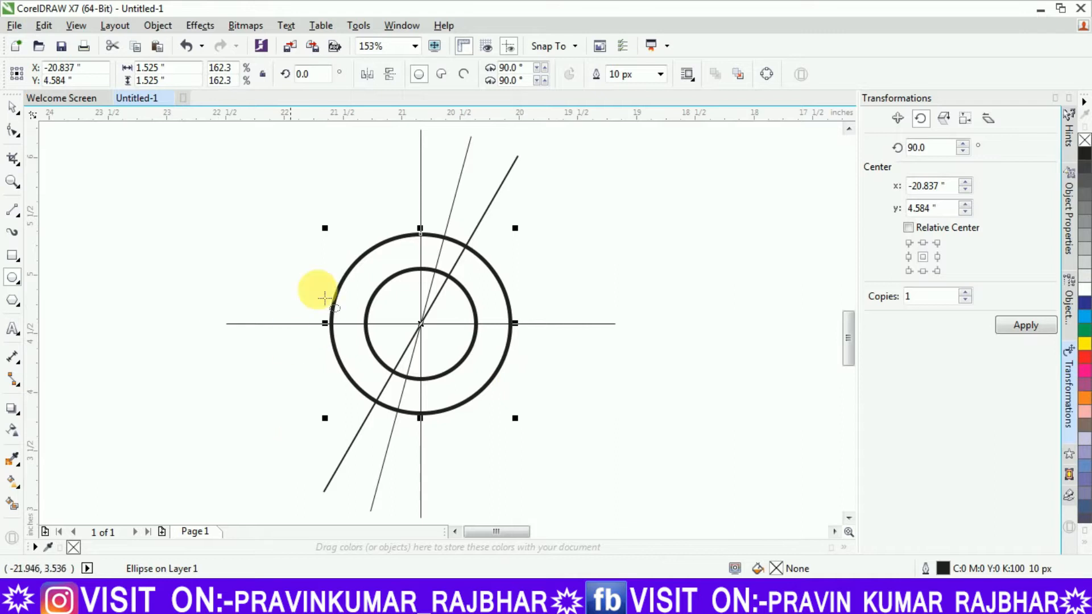
Draw a small upright rectangle about 0.075 by 0.19 inches between the circles beside the vertical line, with a 10 px outline.
{"action": "left_click", "coordinate": [12, 256]}
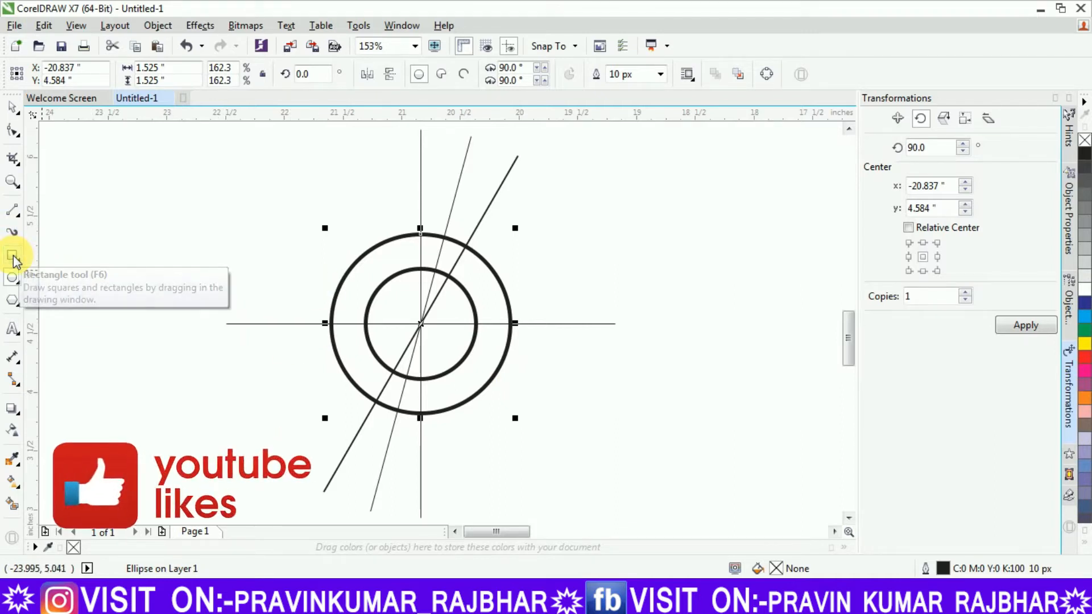
{"action": "left_click_drag", "start_coordinate": [421, 242], "coordinate": [429, 262]}
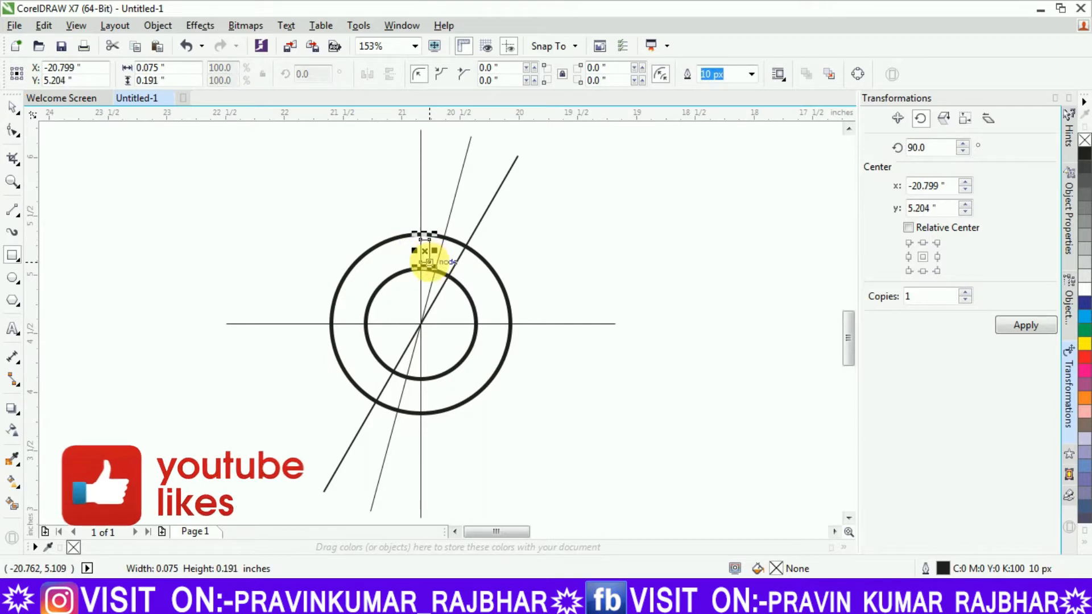
{"action": "left_click", "coordinate": [751, 75]}
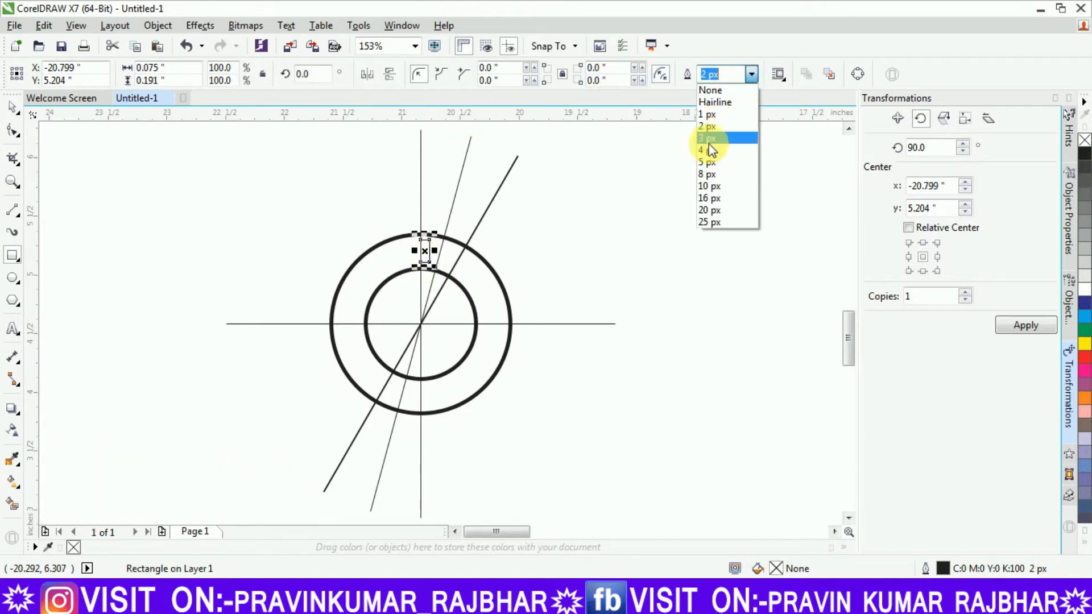
{"action": "left_click", "coordinate": [711, 182]}
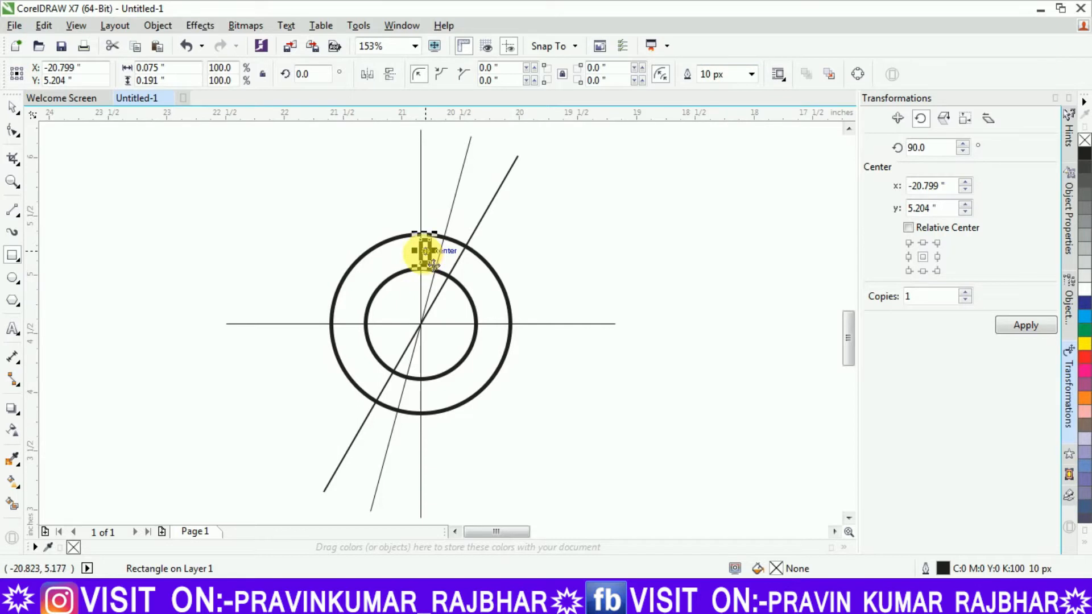
Move the rectangle's rotation center to the circles' center and repeat single copies rotated 12° until they fill the whole ring.
{"action": "left_click_drag", "start_coordinate": [425, 252], "coordinate": [423, 326]}
{"action": "double_click", "coordinate": [927, 148]}
{"action": "type", "text": "12"}
{"action": "left_click", "coordinate": [1016, 327]}
{"action": "left_click", "coordinate": [1017, 327]}
{"action": "left_click", "coordinate": [1016, 329]}
{"action": "left_click", "coordinate": [1016, 330]}
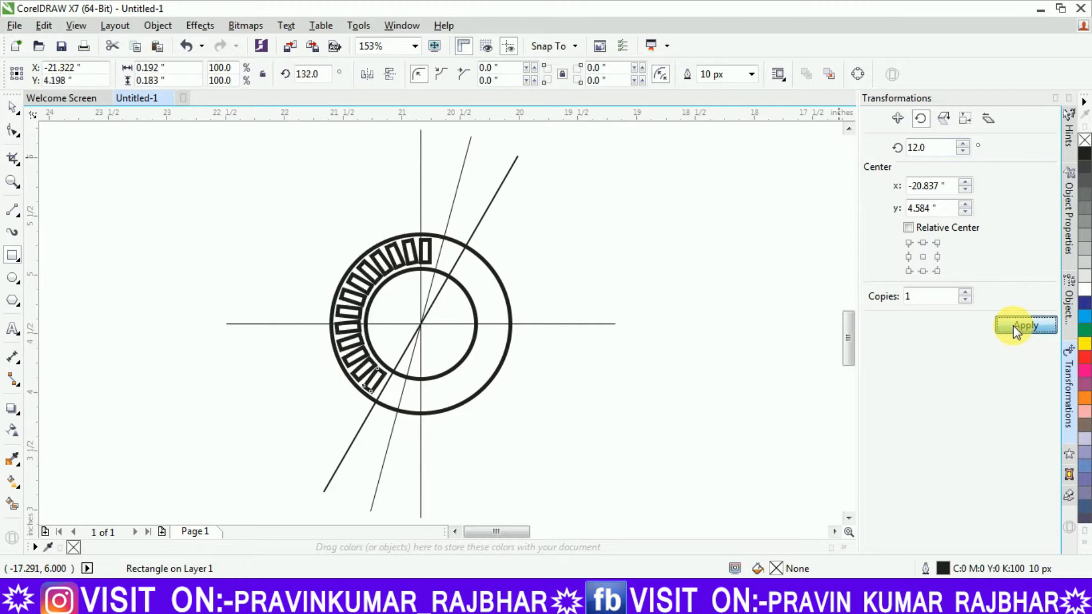
{"action": "left_click", "coordinate": [1016, 331]}
{"action": "left_click", "coordinate": [1016, 333]}
{"action": "left_click", "coordinate": [1016, 336]}
{"action": "left_click", "coordinate": [1018, 339]}
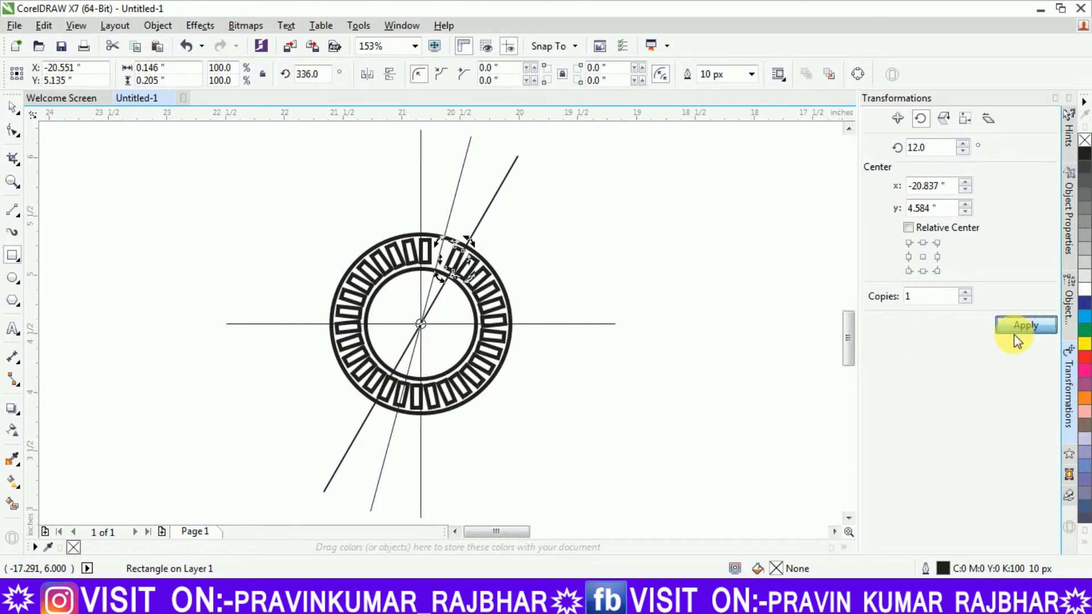
{"action": "left_click", "coordinate": [1014, 334]}
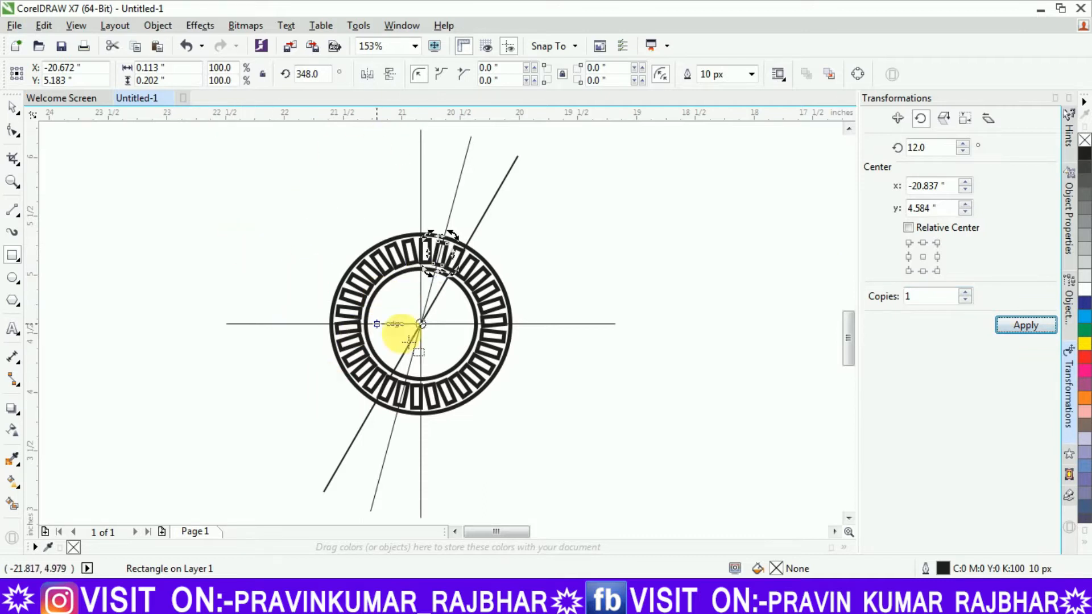
Draw a concentric outer circle about 2.07 inches across around the ring and give it a 10 px outline.
{"action": "left_click", "coordinate": [11, 106]}
{"action": "left_click", "coordinate": [165, 224]}
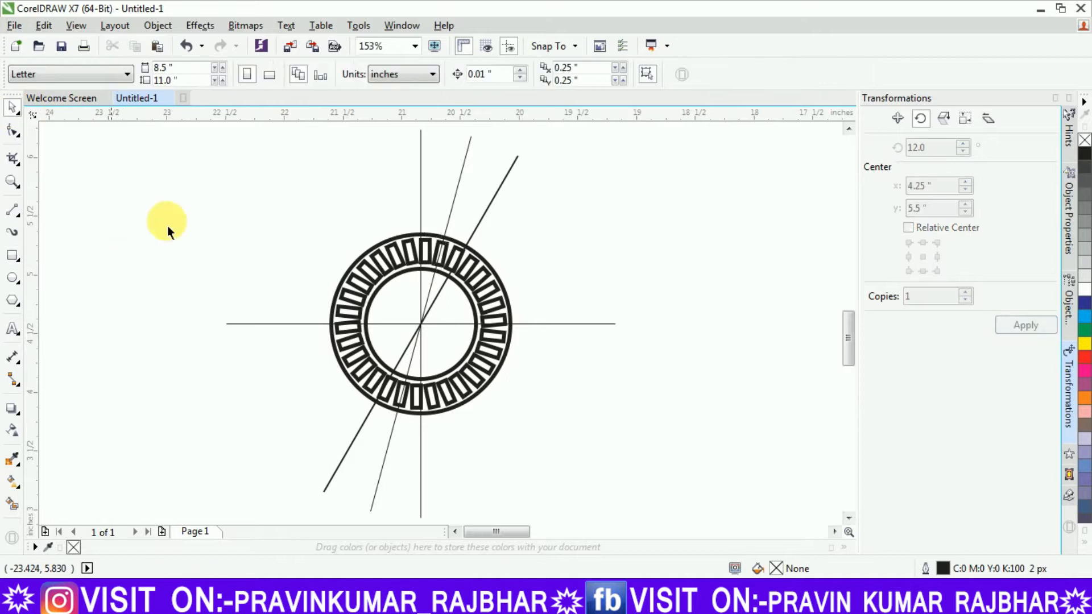
{"action": "left_click", "coordinate": [12, 277]}
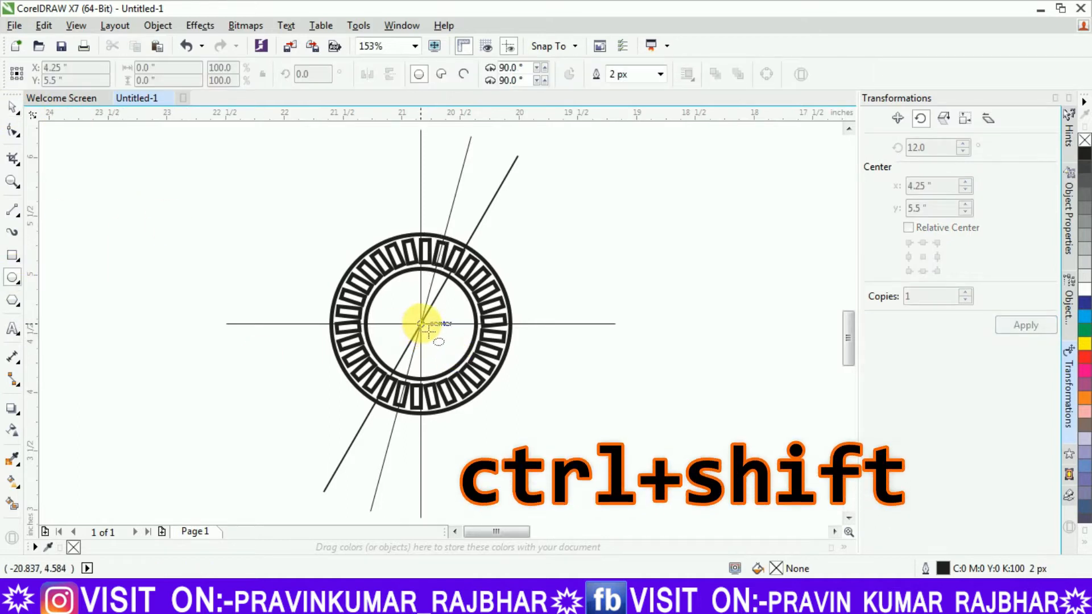
{"action": "left_click_drag", "start_coordinate": [420, 323], "coordinate": [550, 383]}
{"action": "left_click", "coordinate": [660, 74]}
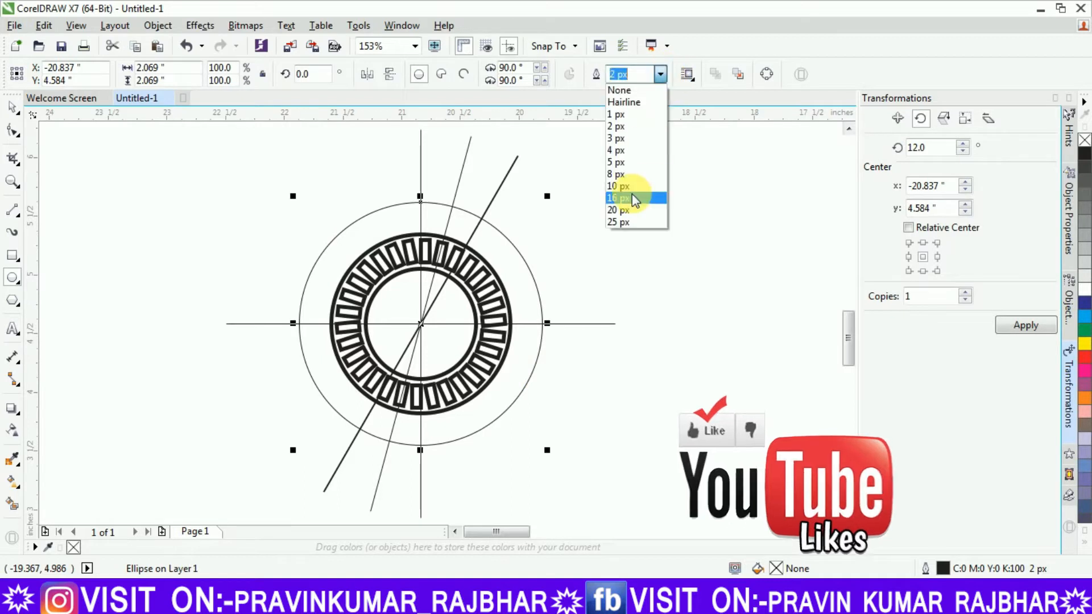
{"action": "left_click", "coordinate": [633, 192]}
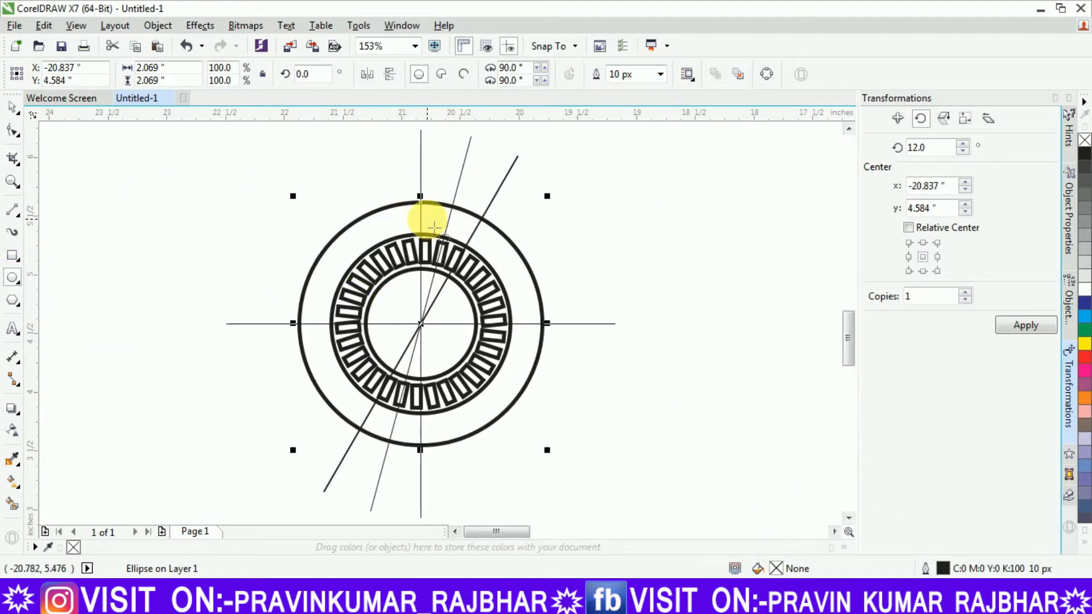
Draw a black-filled circle about 0.16 inches across between the two outer circles beside the vertical line, with a 10 px outline.
{"action": "left_click_drag", "start_coordinate": [440, 227], "coordinate": [450, 230]}
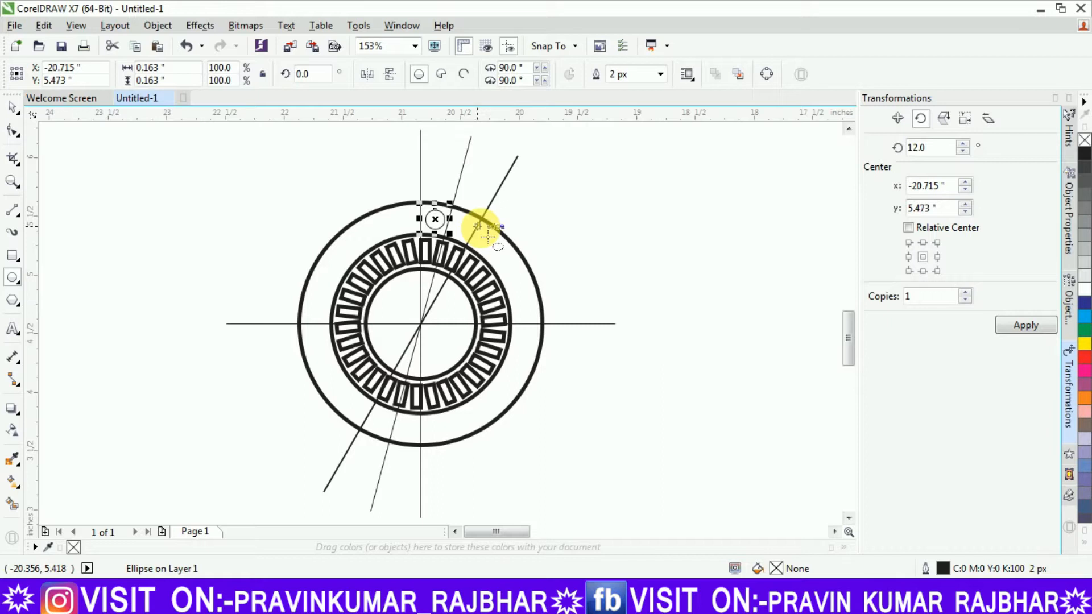
{"action": "left_click", "coordinate": [660, 73]}
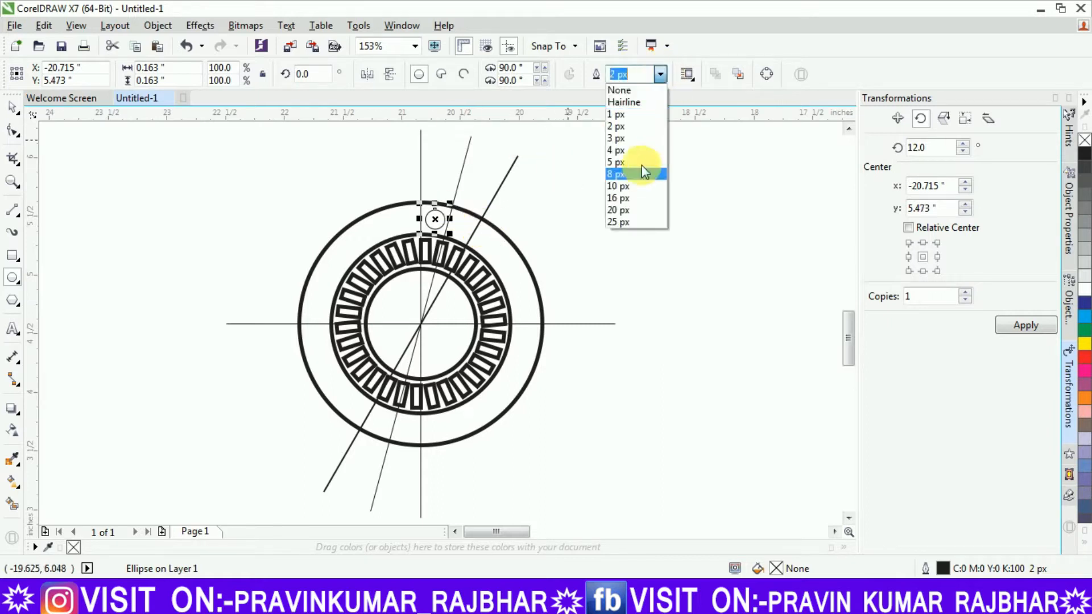
{"action": "left_click", "coordinate": [641, 187]}
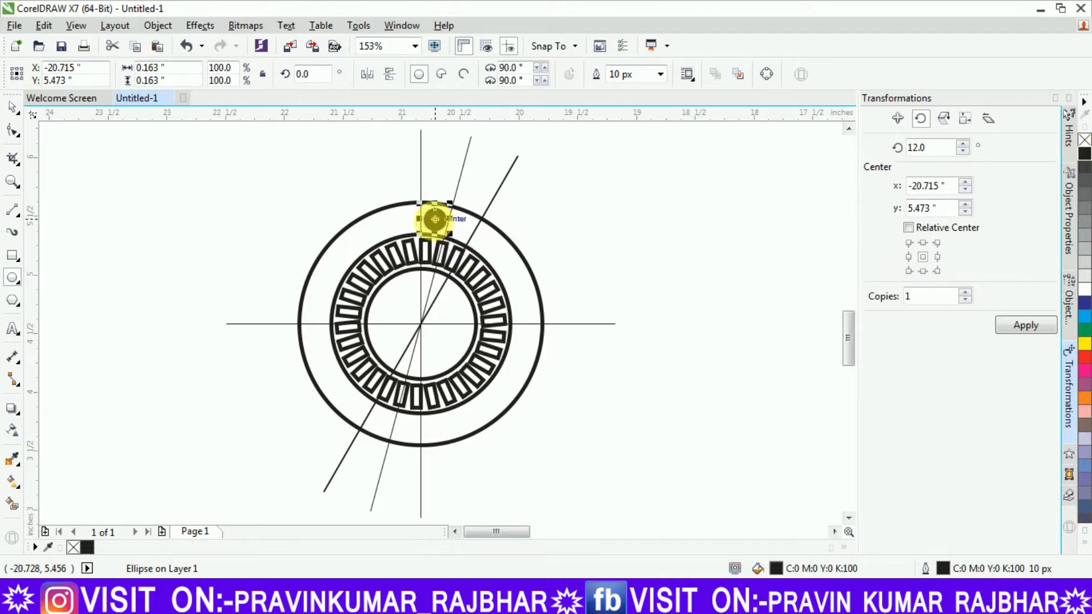
Move the small circle's rotation center to the common center and repeat single copies rotated 15° until they fill the ring.
{"action": "mouse_move", "coordinate": [435, 219]}
{"action": "left_mouse_down"}
{"action": "mouse_move", "coordinate": [422, 309]}
{"action": "mouse_move", "coordinate": [430, 332]}
{"action": "left_mouse_up"}
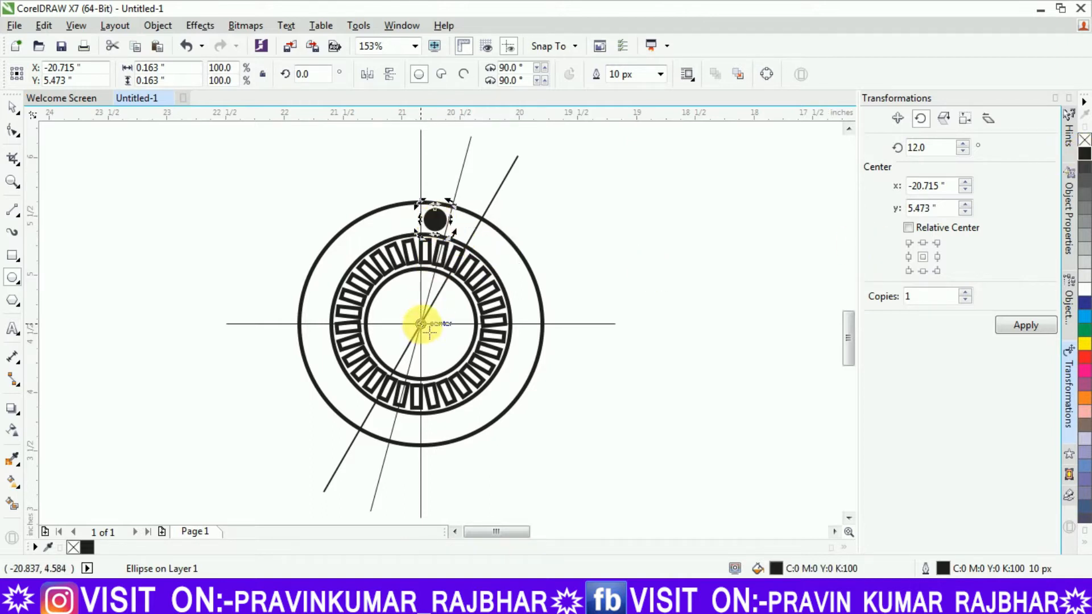
{"action": "left_click", "coordinate": [893, 150]}
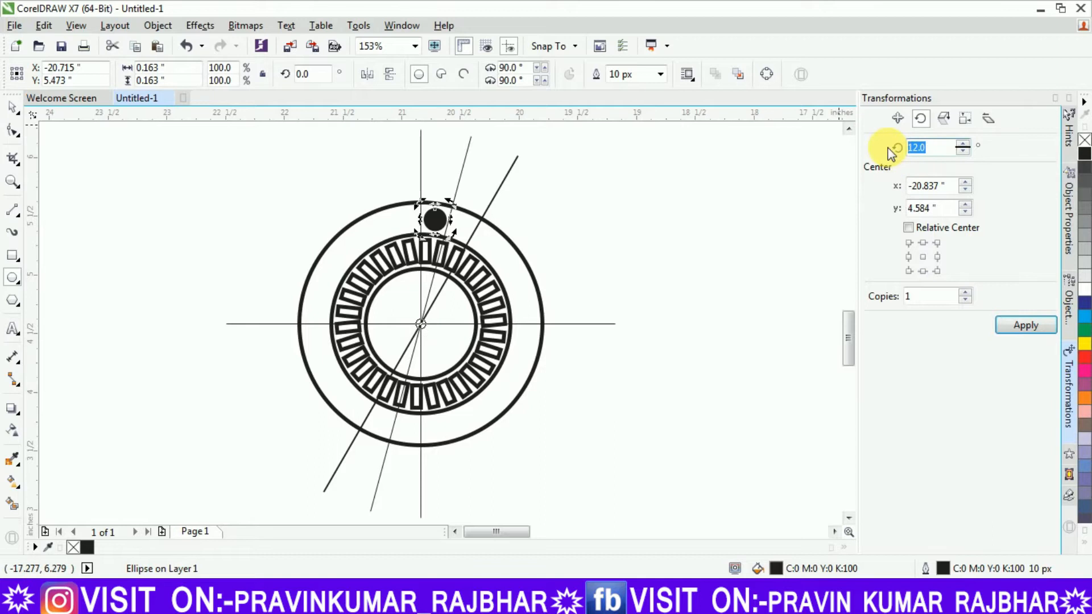
{"action": "left_click", "coordinate": [1011, 323]}
{"action": "left_click", "coordinate": [1011, 322]}
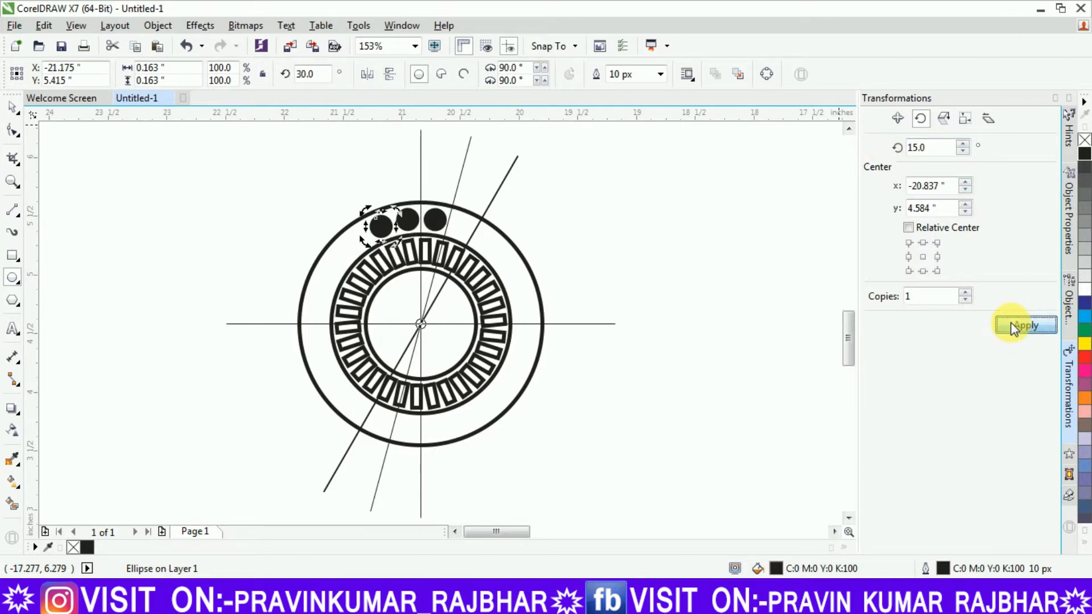
{"action": "left_click", "coordinate": [1011, 323]}
{"action": "left_click", "coordinate": [1011, 322]}
{"action": "left_click", "coordinate": [1011, 322]}
{"action": "left_click", "coordinate": [1011, 323]}
{"action": "left_click", "coordinate": [1011, 322]}
{"action": "left_click", "coordinate": [1010, 322]}
{"action": "left_click", "coordinate": [1011, 322]}
{"action": "left_click", "coordinate": [1011, 322]}
{"action": "left_click", "coordinate": [1011, 322]}
{"action": "left_click", "coordinate": [1011, 323]}
{"action": "left_click", "coordinate": [1011, 323]}
{"action": "left_click", "coordinate": [1011, 322]}
{"action": "left_click", "coordinate": [1011, 323]}
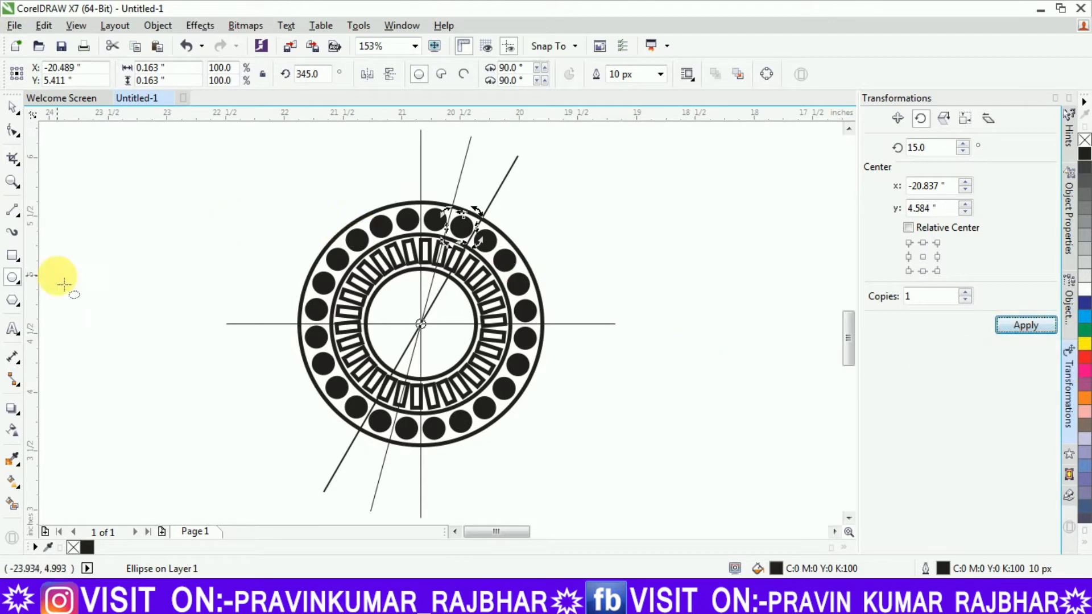
Draw a horizontal line about 0.32 inches long above the outer circle, between the vertical and nearest slanted guide lines, 10 px wide.
{"action": "left_click", "coordinate": [17, 211]}
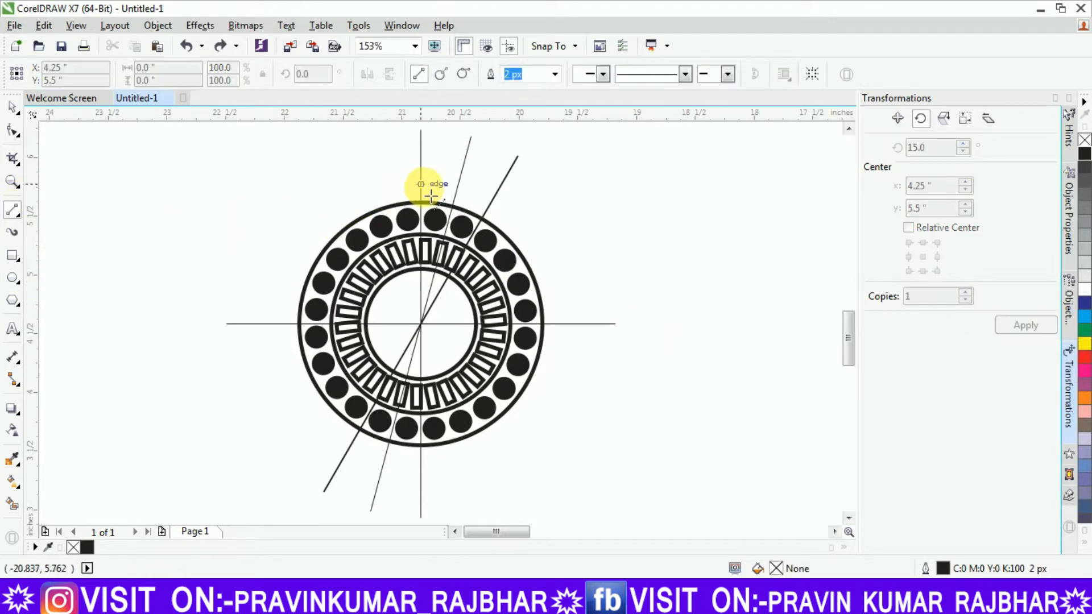
{"action": "left_click_drag", "start_coordinate": [421, 184], "coordinate": [457, 195]}
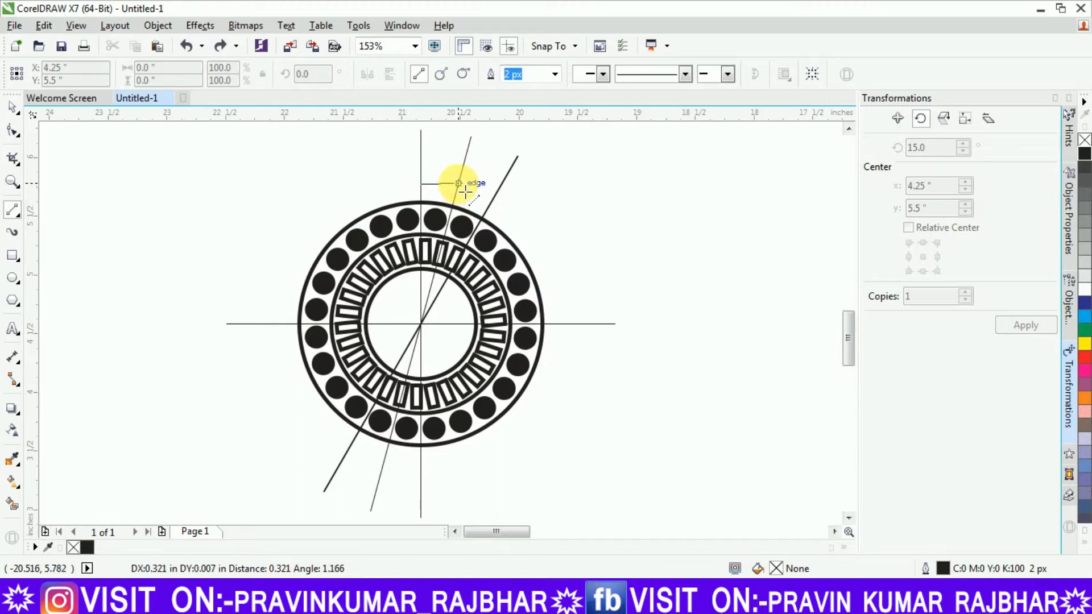
{"action": "left_click_drag", "start_coordinate": [465, 192], "coordinate": [464, 191]}
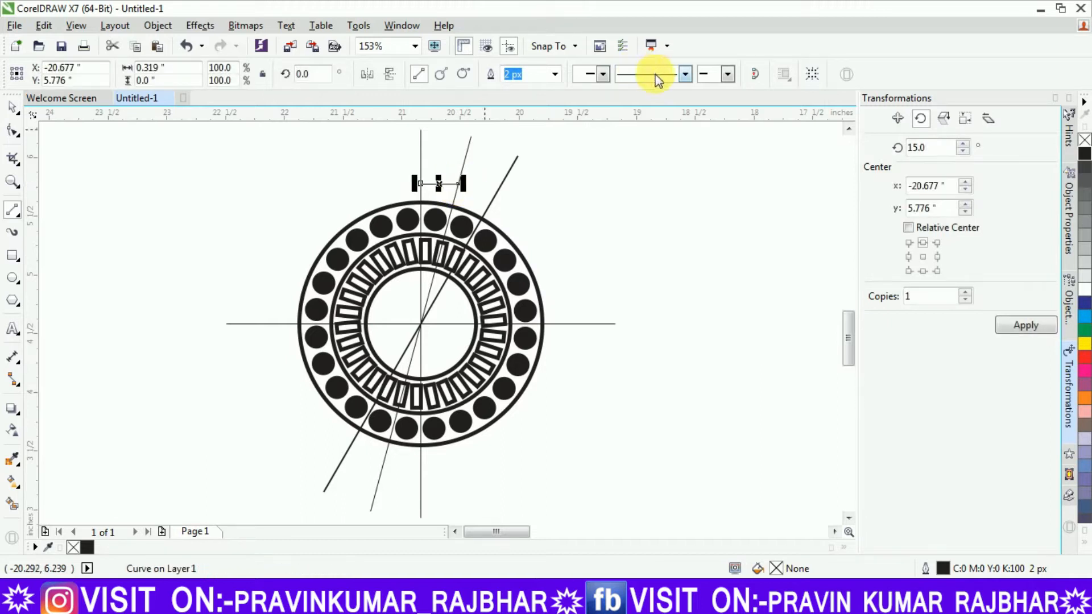
{"action": "left_click", "coordinate": [556, 74]}
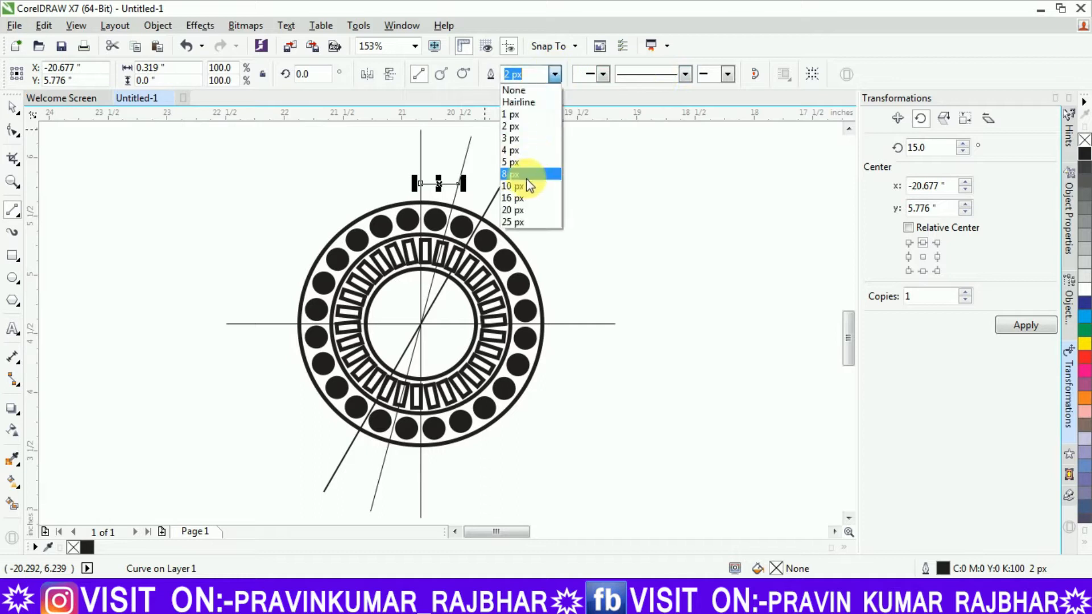
{"action": "left_click", "coordinate": [517, 187]}
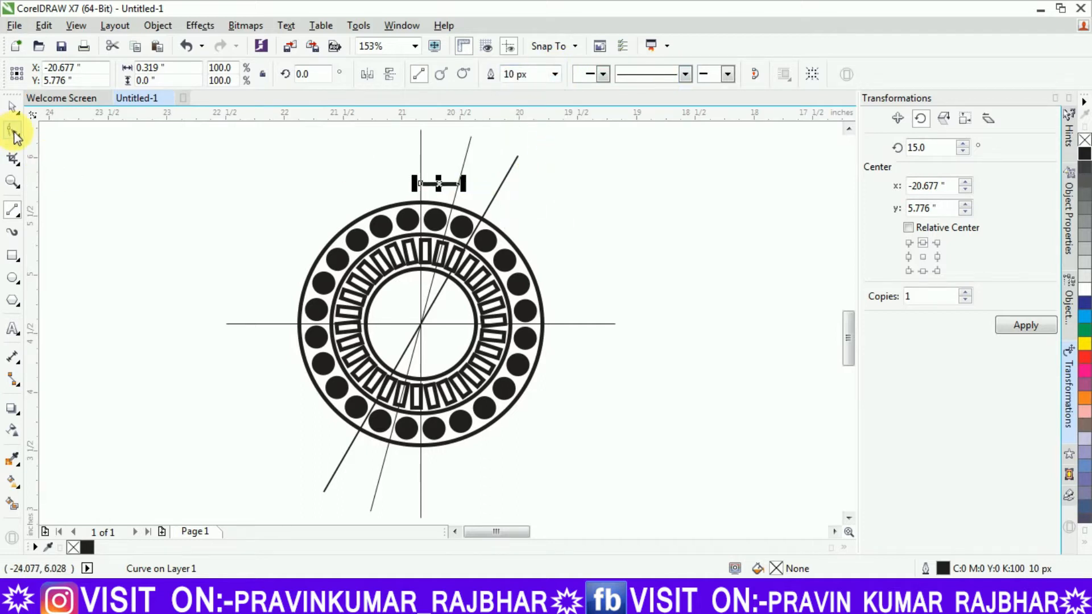
Convert the short horizontal line to a curve and bend its middle upward into an arch.
{"action": "left_click", "coordinate": [15, 133]}
{"action": "left_click", "coordinate": [440, 183]}
{"action": "left_click", "coordinate": [228, 75]}
{"action": "left_click", "coordinate": [443, 186]}
{"action": "left_click_drag", "start_coordinate": [435, 182], "coordinate": [446, 159]}
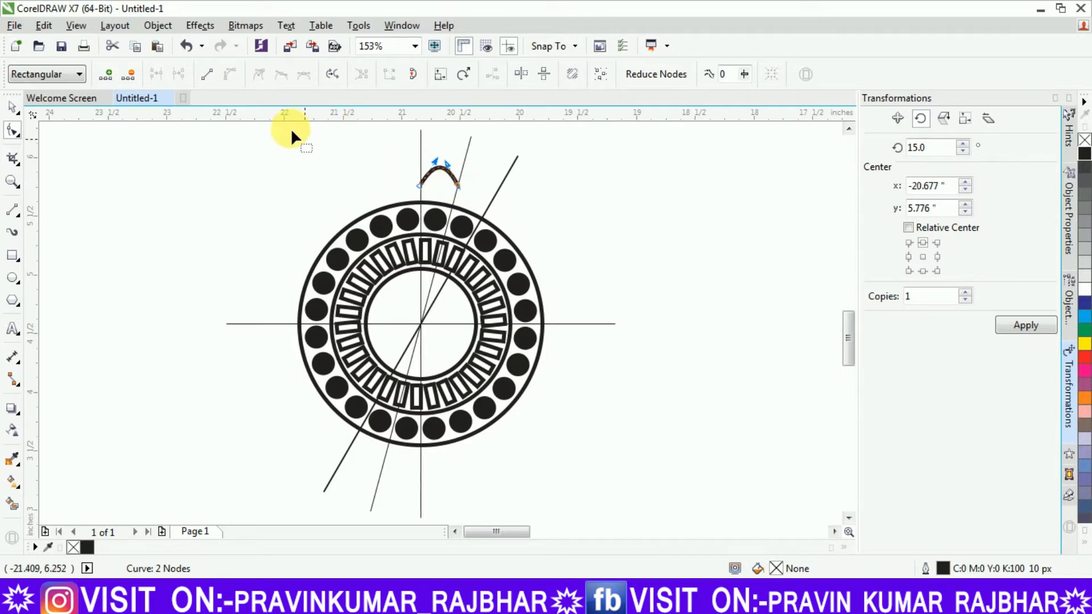
Move the arch down so that its ends meet the outer circle.
{"action": "key", "text": "space"}
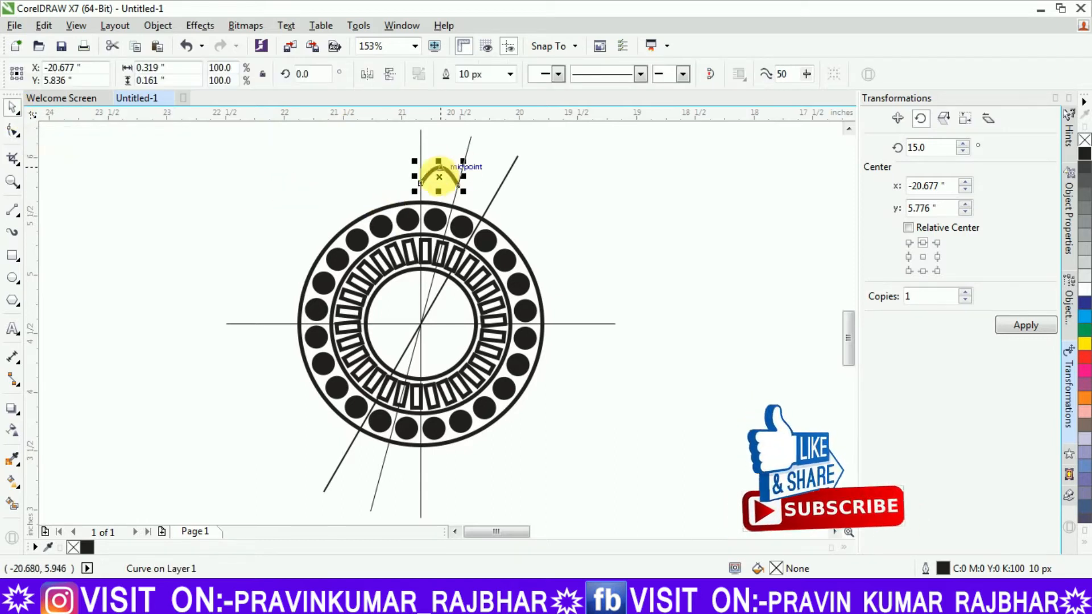
{"action": "left_click_drag", "start_coordinate": [449, 191], "coordinate": [449, 201]}
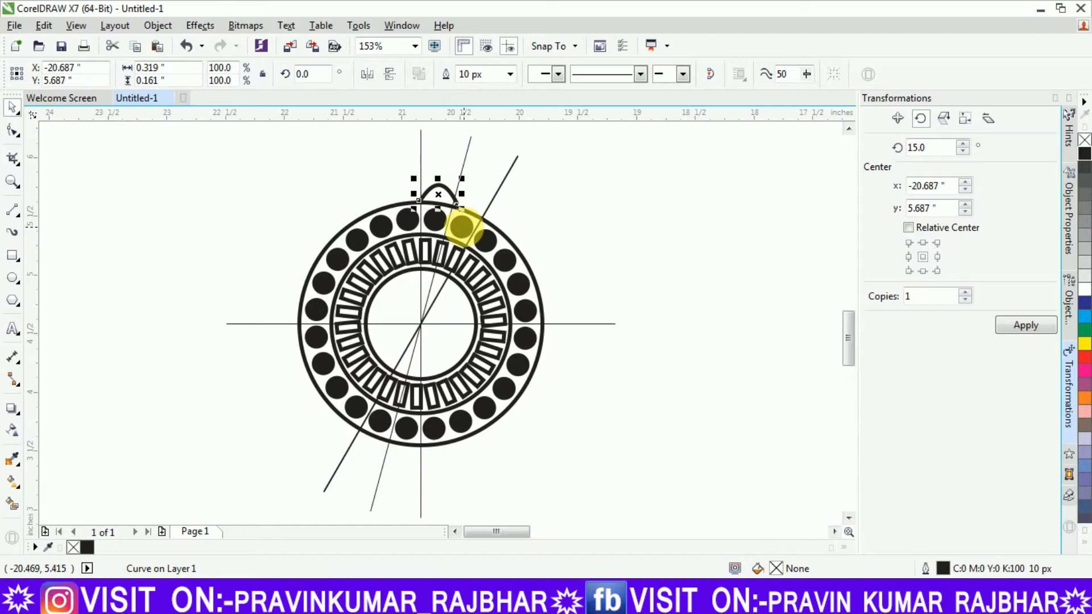
{"action": "key", "text": "z"}
{"action": "left_click", "coordinate": [451, 206]}
{"action": "left_click", "coordinate": [435, 327]}
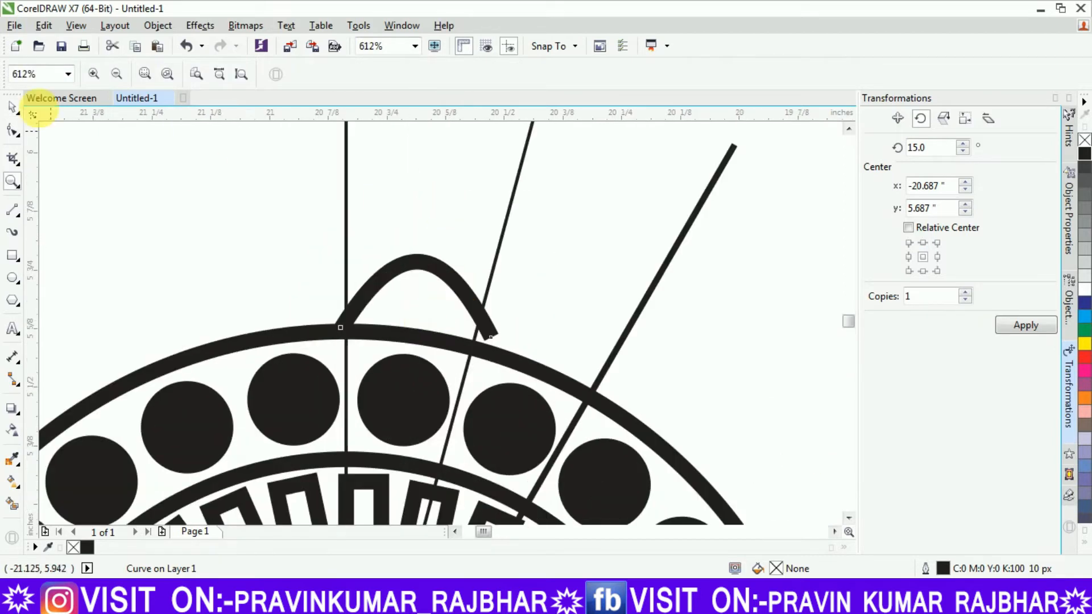
{"action": "left_click", "coordinate": [14, 105]}
{"action": "mouse_move", "coordinate": [495, 297]}
{"action": "left_mouse_down"}
{"action": "mouse_move", "coordinate": [503, 312]}
{"action": "mouse_move", "coordinate": [494, 297]}
{"action": "left_mouse_up"}
{"action": "key", "text": "ctrl+z"}
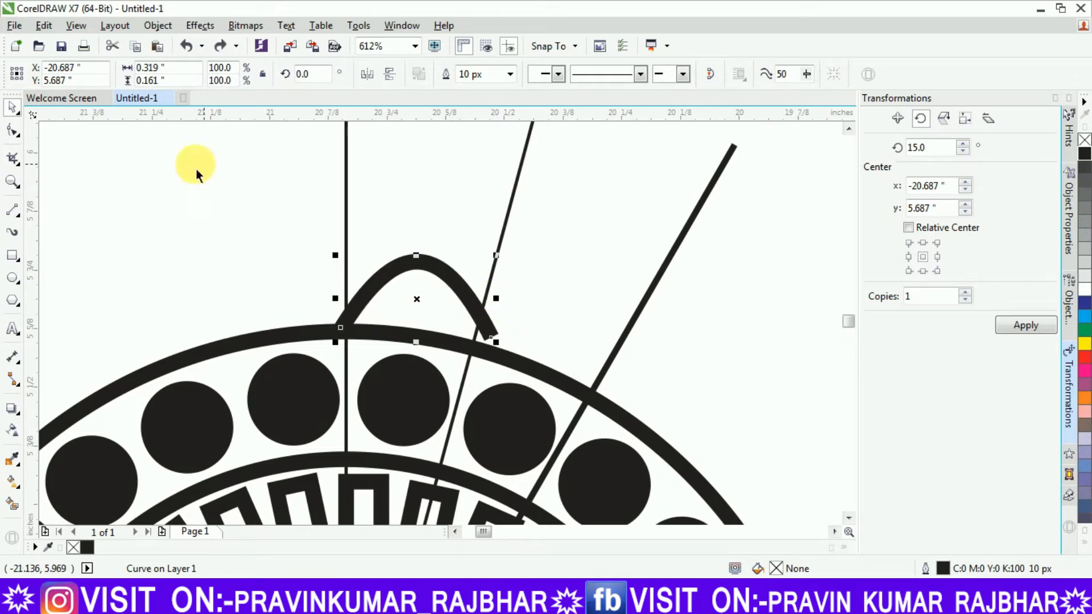
Place the arch's end nodes where the vertical and nearest slanted guide lines cross the outer circle, and round its top.
{"action": "left_click", "coordinate": [12, 131]}
{"action": "left_click_drag", "start_coordinate": [489, 335], "coordinate": [476, 352]}
{"action": "left_click_drag", "start_coordinate": [342, 335], "coordinate": [346, 332]}
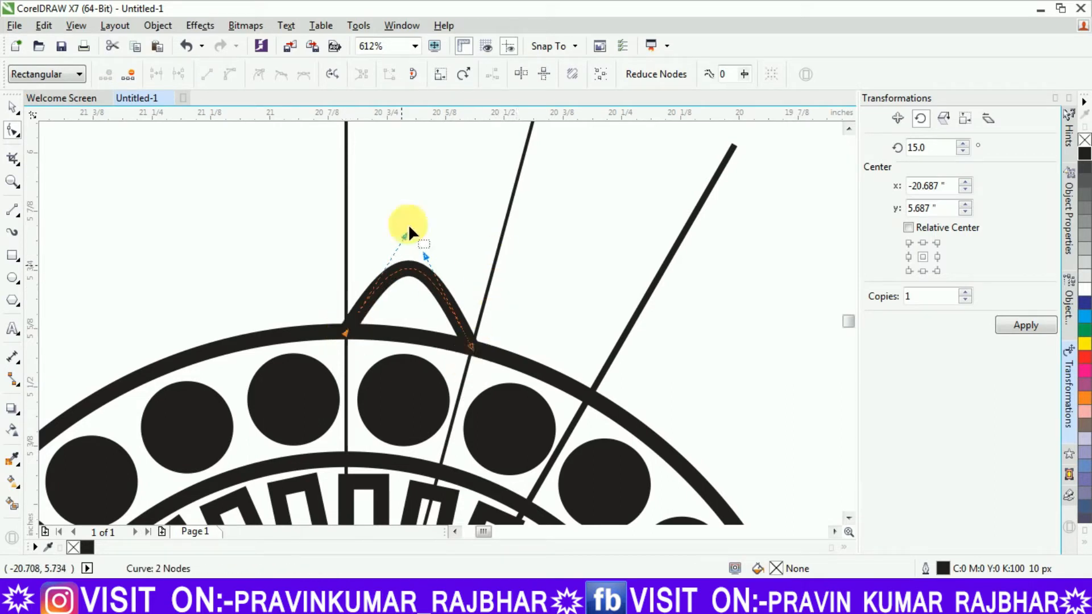
{"action": "left_click_drag", "start_coordinate": [438, 251], "coordinate": [441, 246]}
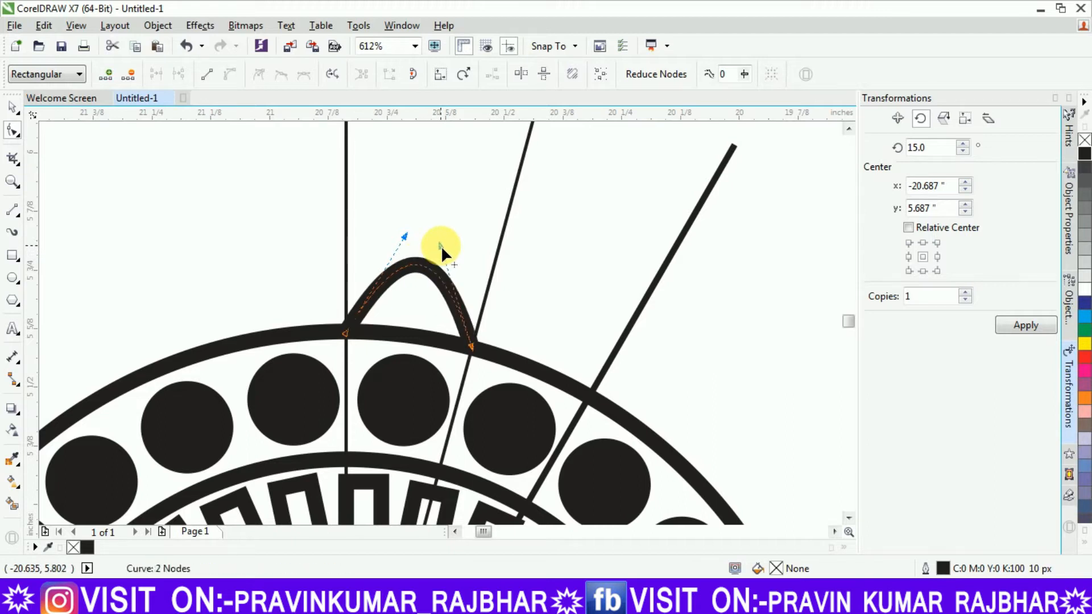
Move the arch along the outer circle to the nearest slanted guide line, rotate it to about 352°, and nudge it left onto the line.
{"action": "left_click", "coordinate": [14, 106]}
{"action": "left_click_drag", "start_coordinate": [419, 321], "coordinate": [498, 329]}
{"action": "left_click", "coordinate": [501, 329]}
{"action": "mouse_move", "coordinate": [569, 379]}
{"action": "left_mouse_down"}
{"action": "mouse_move", "coordinate": [560, 399]}
{"action": "mouse_move", "coordinate": [551, 378]}
{"action": "left_mouse_up"}
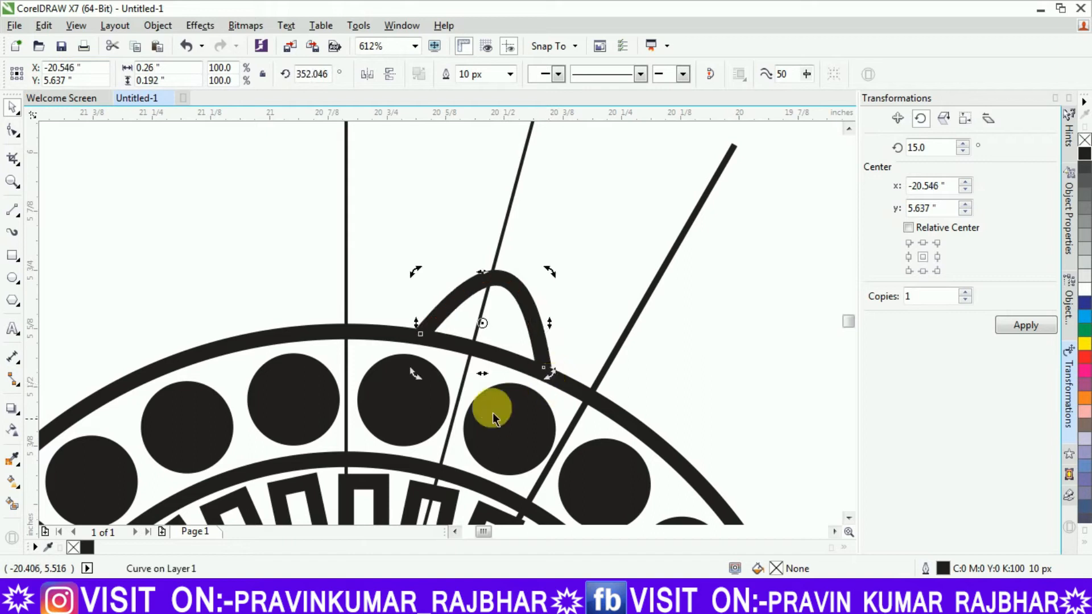
{"action": "key", "text": "Left"}
{"action": "key", "text": "Left"}
{"action": "key", "text": "Left"}
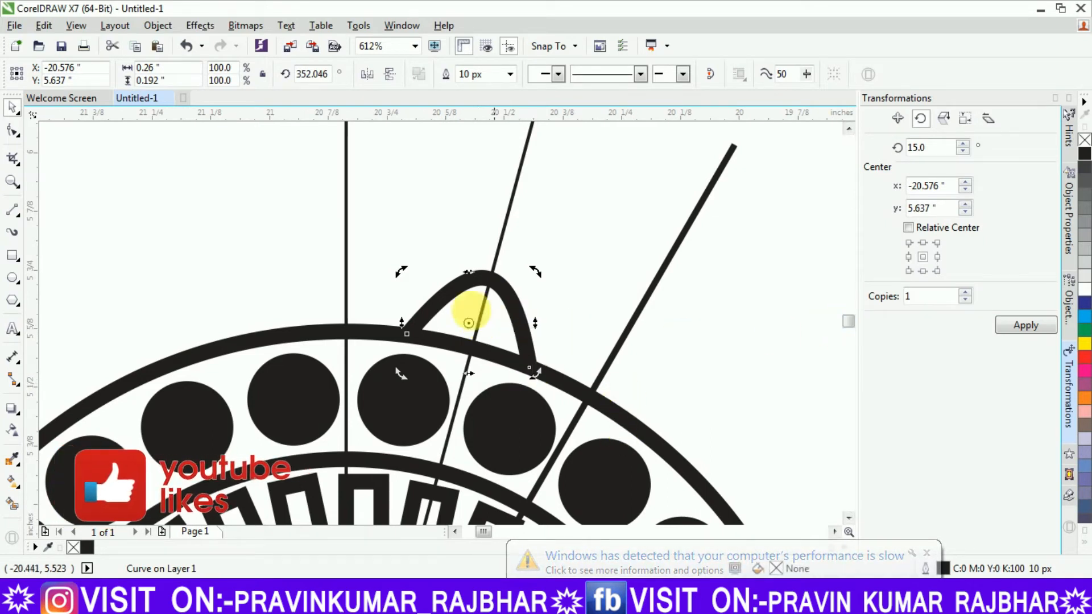
Move the arch's rotation center to the common center and repeat single copies rotated 15° all around the outer circle.
{"action": "key", "text": "z"}
{"action": "right_click", "coordinate": [479, 310]}
{"action": "right_click", "coordinate": [468, 300]}
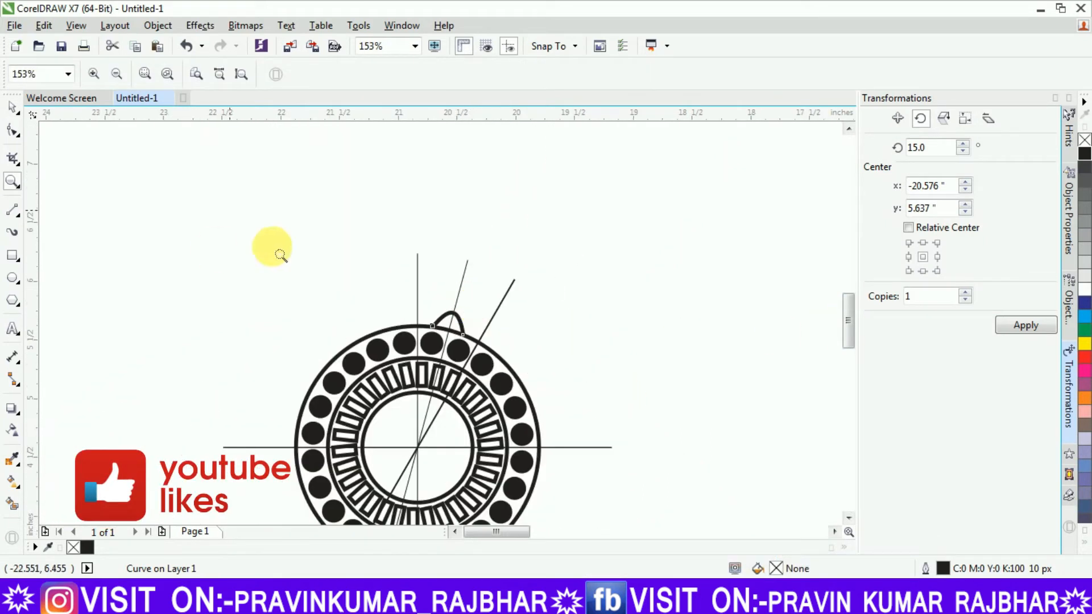
{"action": "right_click", "coordinate": [464, 310]}
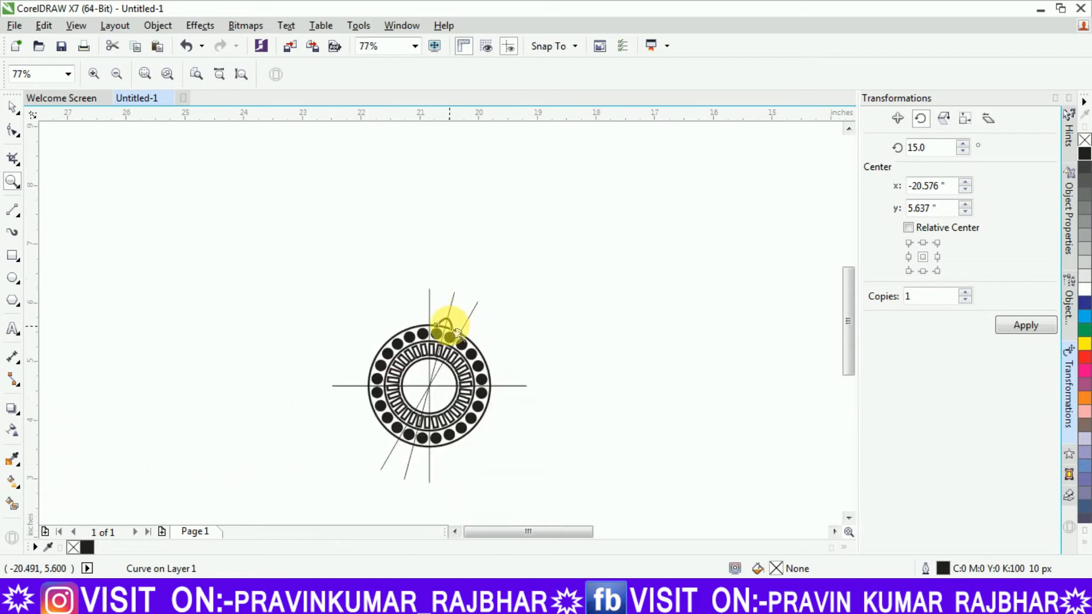
{"action": "left_click", "coordinate": [449, 327]}
{"action": "left_click_drag", "start_coordinate": [849, 316], "coordinate": [848, 335]}
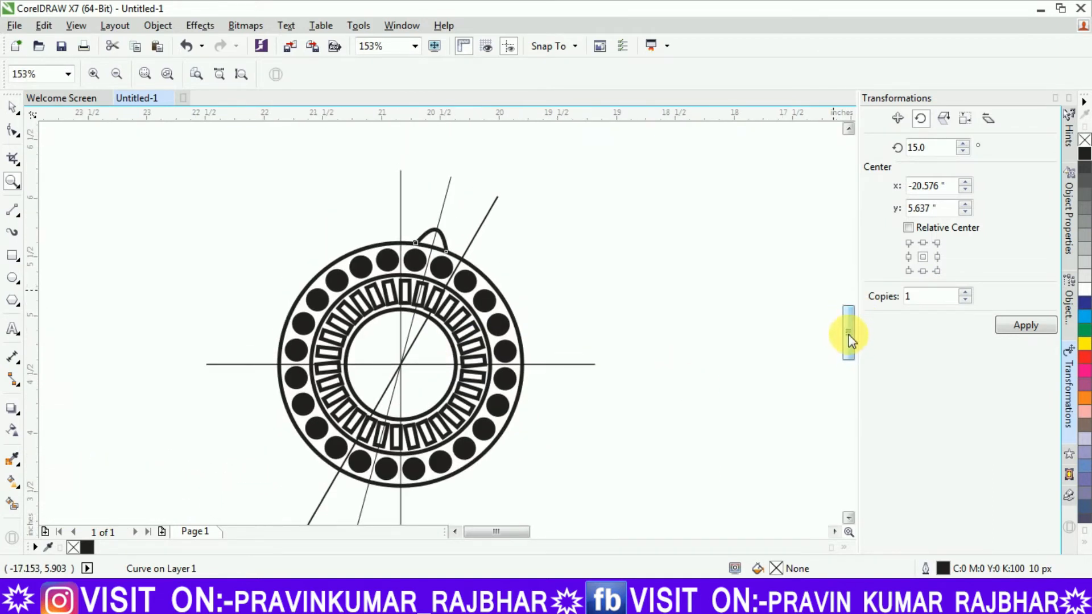
{"action": "left_click", "coordinate": [13, 107]}
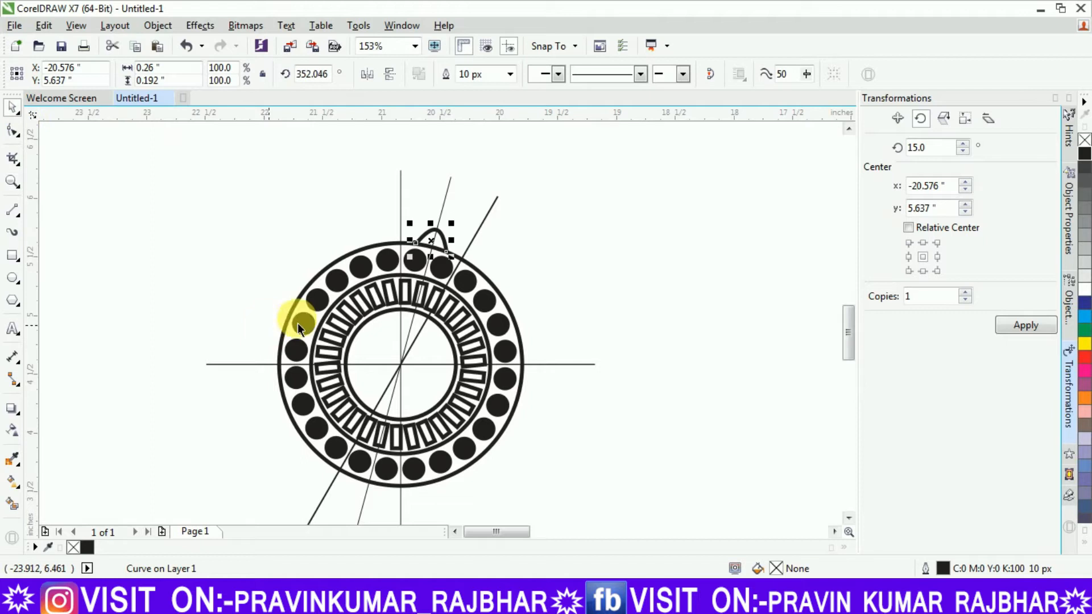
{"action": "left_click_drag", "start_coordinate": [432, 240], "coordinate": [401, 364]}
{"action": "left_click", "coordinate": [1007, 328]}
{"action": "left_click", "coordinate": [1007, 327]}
{"action": "left_click", "coordinate": [1007, 328]}
{"action": "left_click", "coordinate": [1007, 327]}
{"action": "left_click", "coordinate": [1007, 328]}
{"action": "left_click", "coordinate": [1007, 327]}
{"action": "left_click", "coordinate": [1007, 328]}
{"action": "left_click", "coordinate": [1007, 328]}
{"action": "left_click", "coordinate": [1008, 327]}
{"action": "left_click", "coordinate": [1008, 327]}
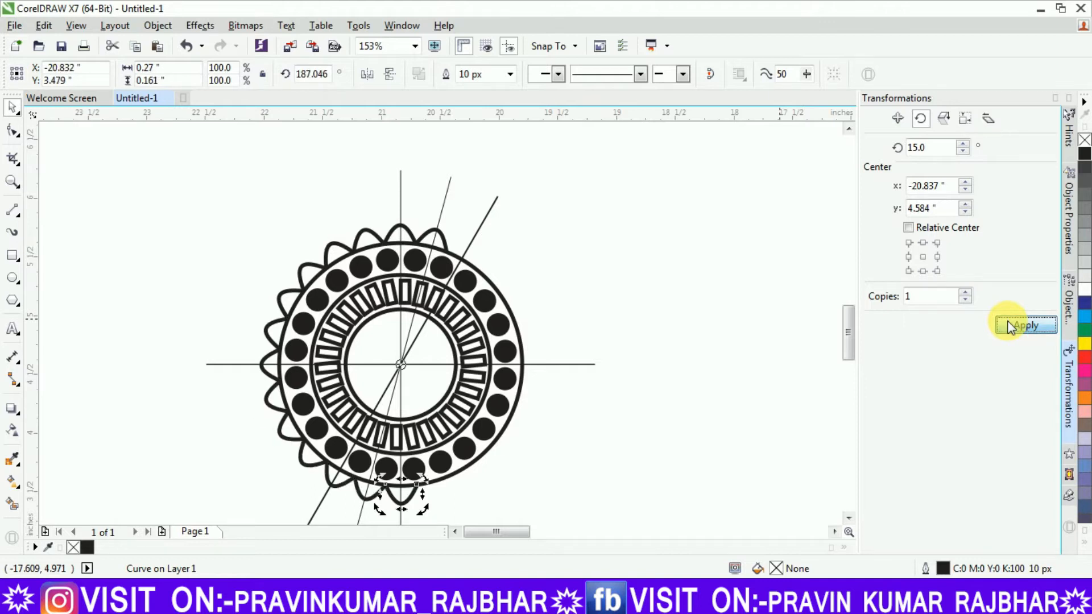
{"action": "left_click", "coordinate": [1008, 327]}
{"action": "left_click", "coordinate": [1009, 327]}
{"action": "left_click", "coordinate": [1008, 327]}
{"action": "left_click", "coordinate": [1008, 327]}
{"action": "left_click", "coordinate": [1009, 327]}
{"action": "left_click", "coordinate": [1009, 327]}
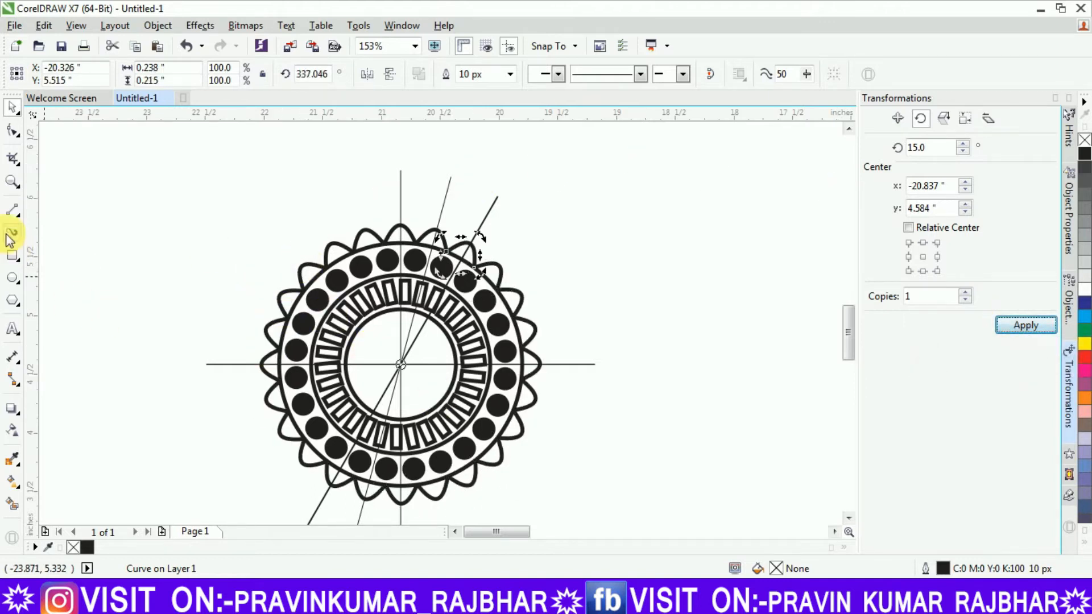
Draw a concentric circle about 2.55 inches across around the arches and give it a 10 px outline.
{"action": "left_click", "coordinate": [54, 154]}
{"action": "left_click", "coordinate": [14, 279]}
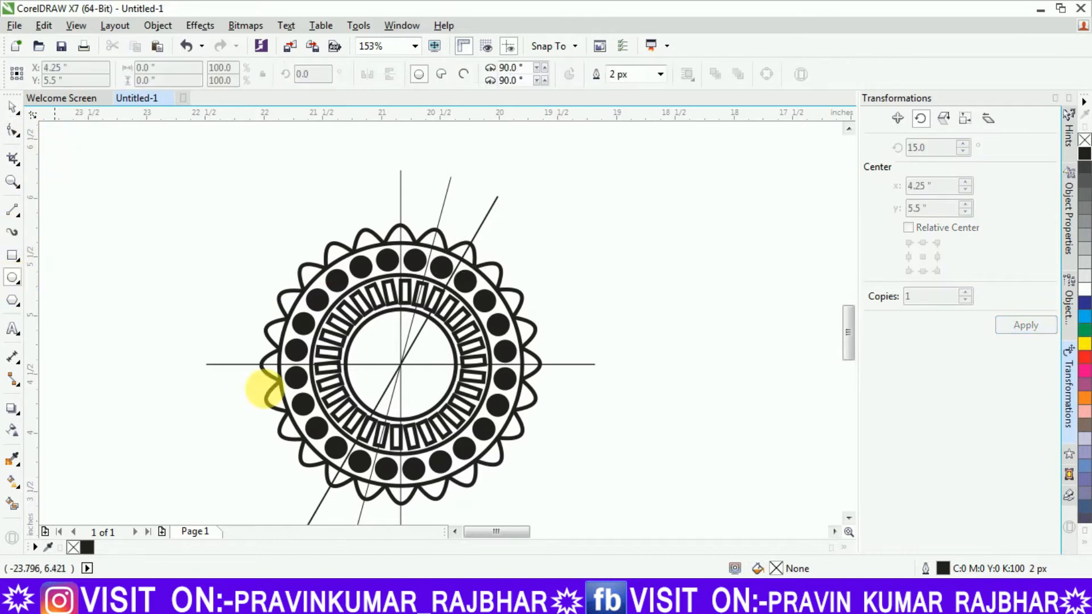
{"action": "left_click_drag", "start_coordinate": [401, 364], "coordinate": [556, 453]}
{"action": "left_click", "coordinate": [659, 74]}
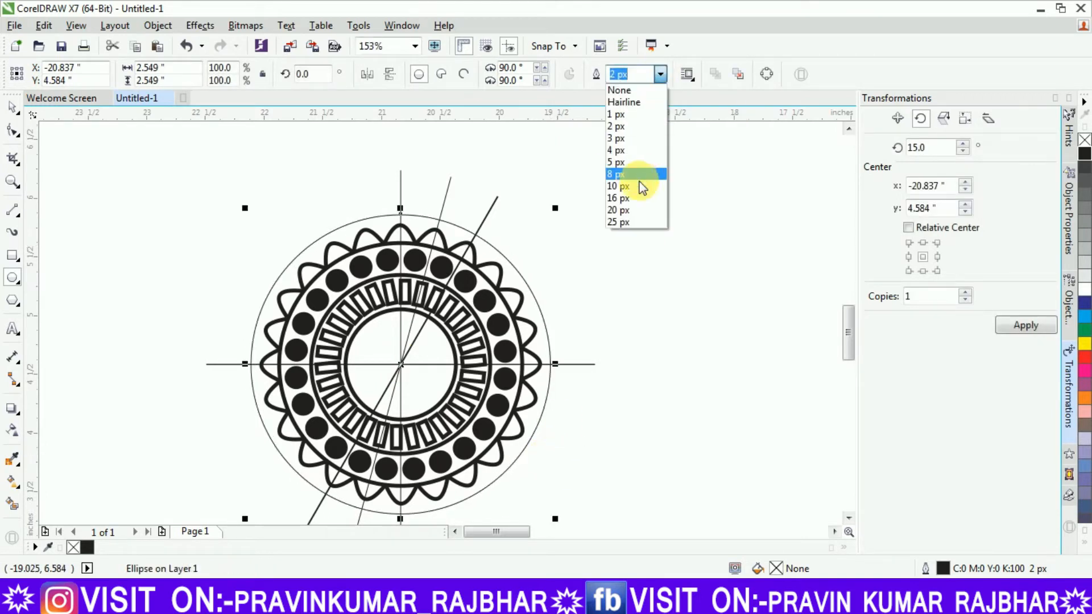
{"action": "left_click", "coordinate": [640, 181]}
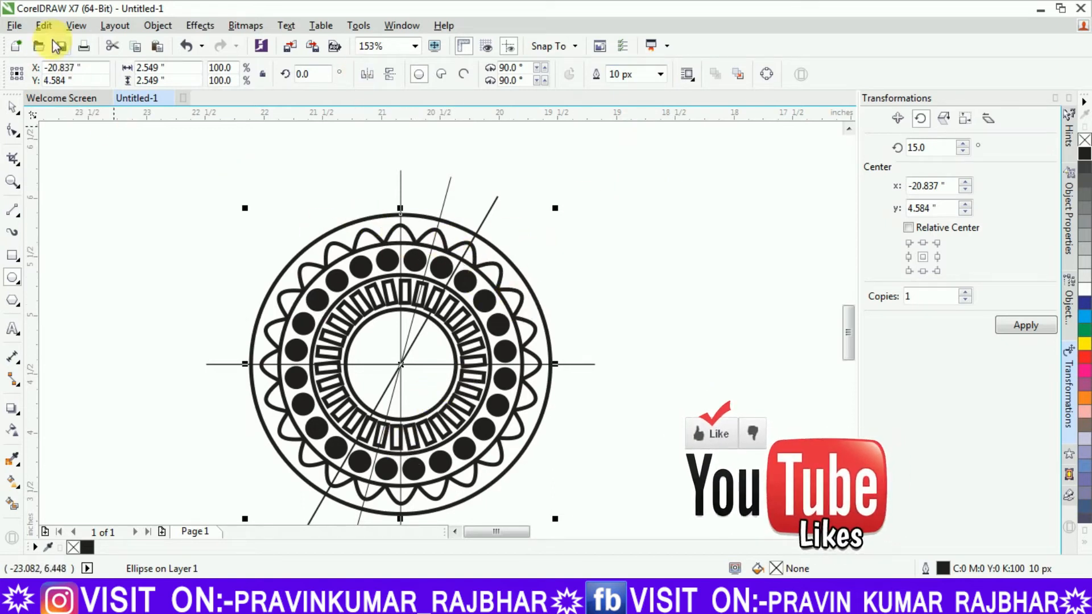
Duplicate the outermost circle in place and enlarge the copy from its center to about 3 inches across.
{"action": "left_click", "coordinate": [45, 26]}
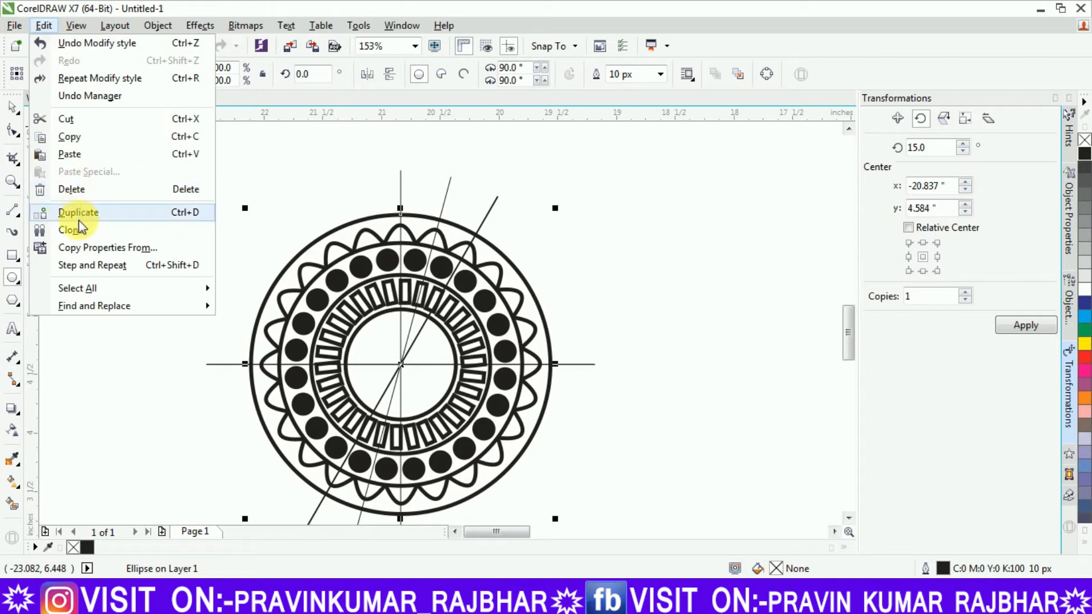
{"action": "left_click", "coordinate": [76, 152]}
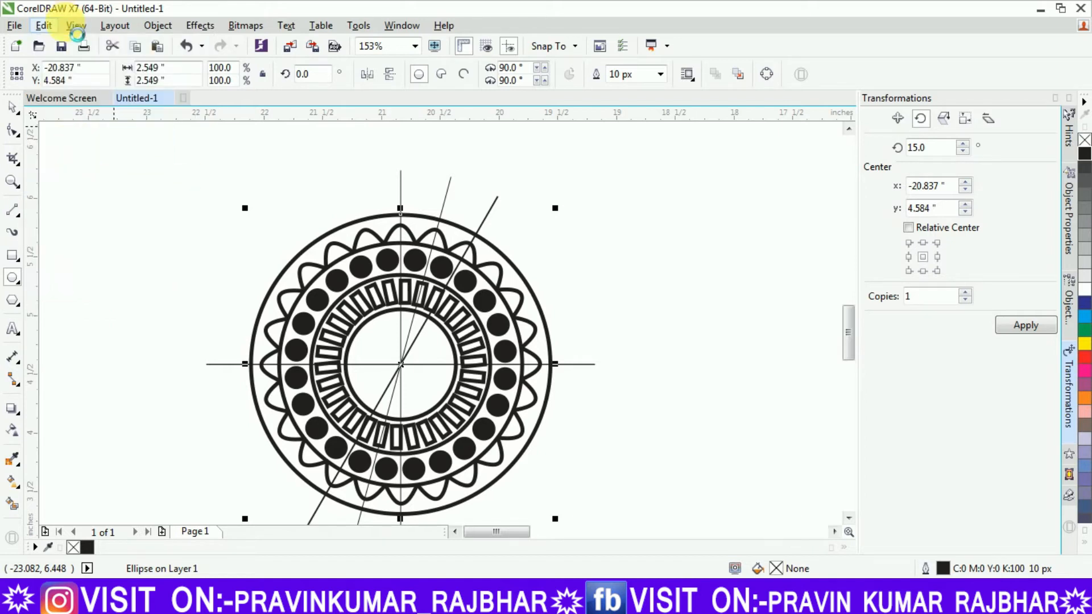
{"action": "left_click", "coordinate": [46, 26]}
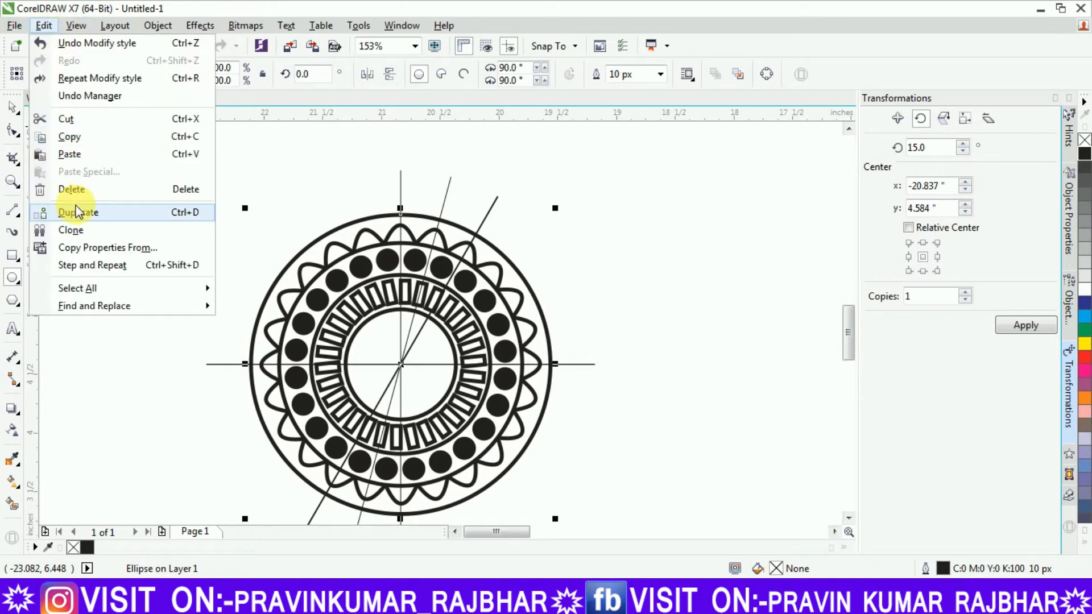
{"action": "left_click", "coordinate": [76, 155]}
{"action": "left_click_drag", "start_coordinate": [555, 208], "coordinate": [567, 178]}
{"action": "key", "text": "ctrl+z"}
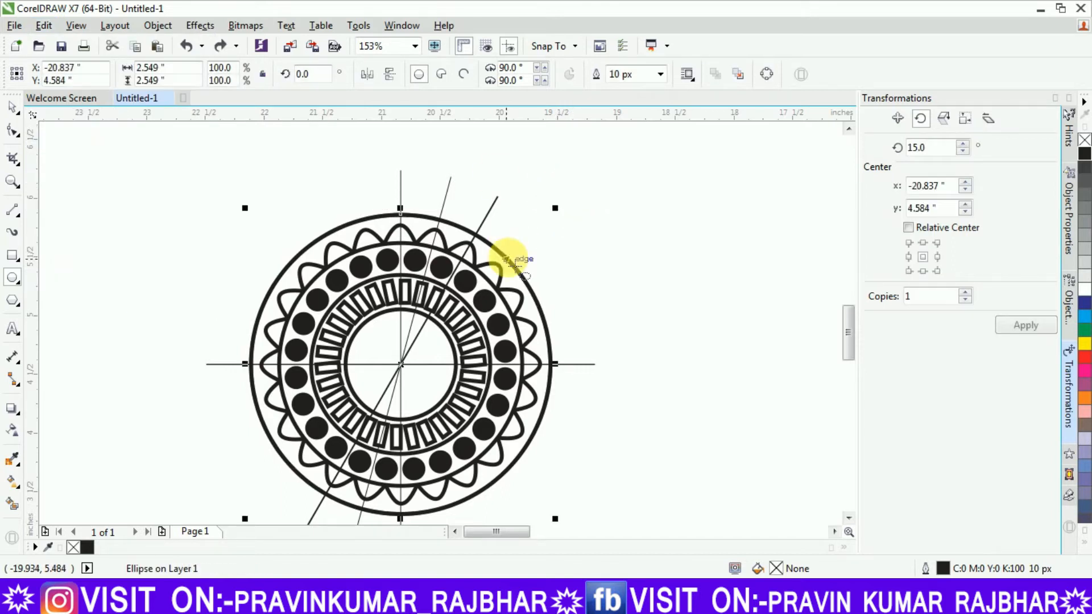
{"action": "left_click_drag", "start_coordinate": [566, 220], "coordinate": [597, 193]}
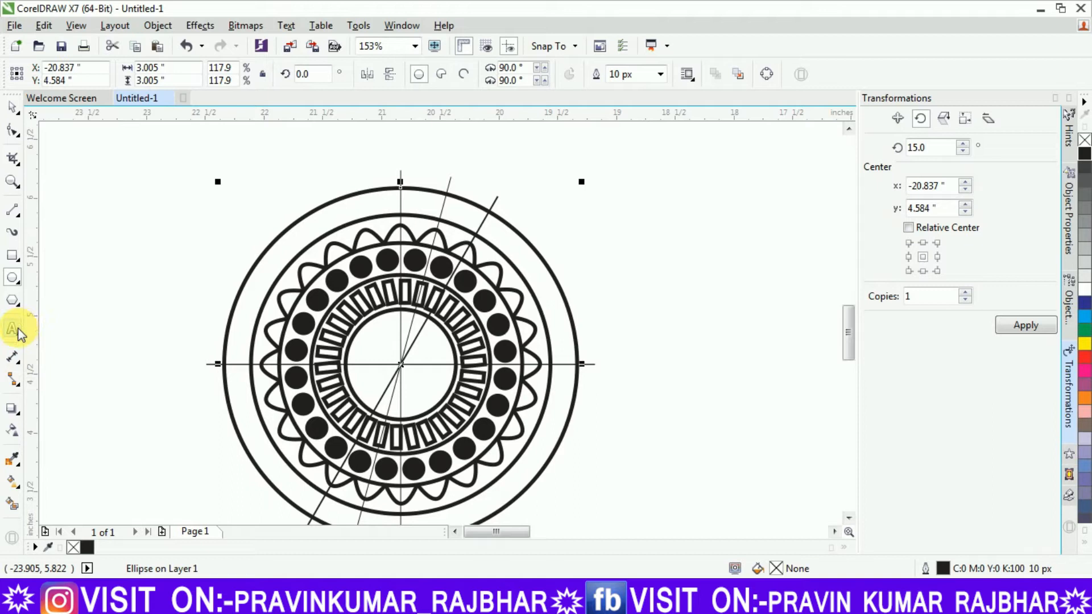
Draw a teardrop shape about 0.24 by 0.33 inches across the two outermost circles and center it on the vertical guide line.
{"action": "left_click", "coordinate": [17, 303]}
{"action": "left_click", "coordinate": [50, 397]}
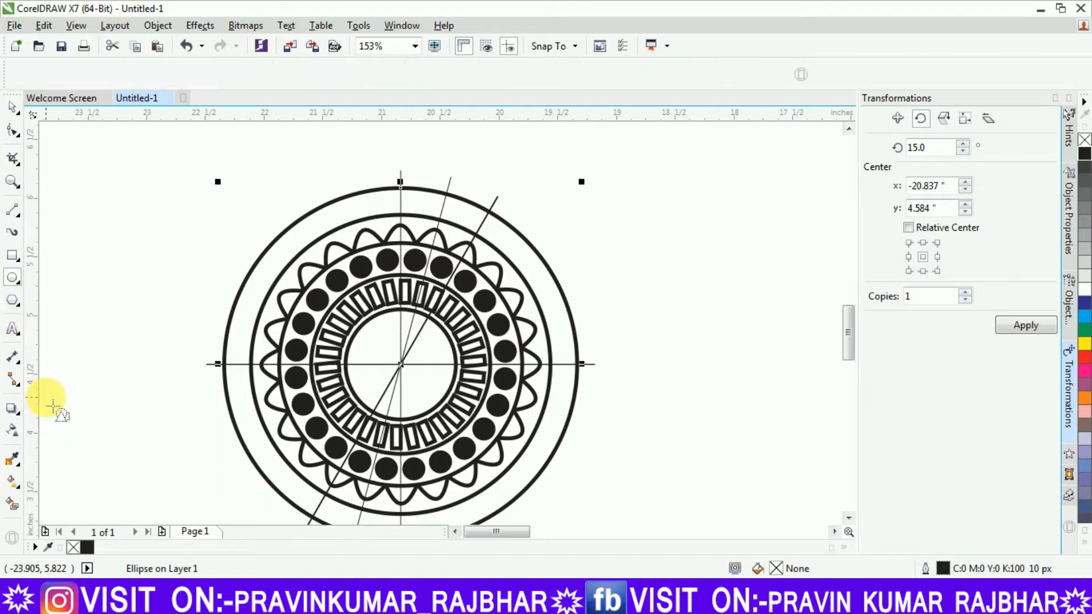
{"action": "left_click", "coordinate": [427, 80]}
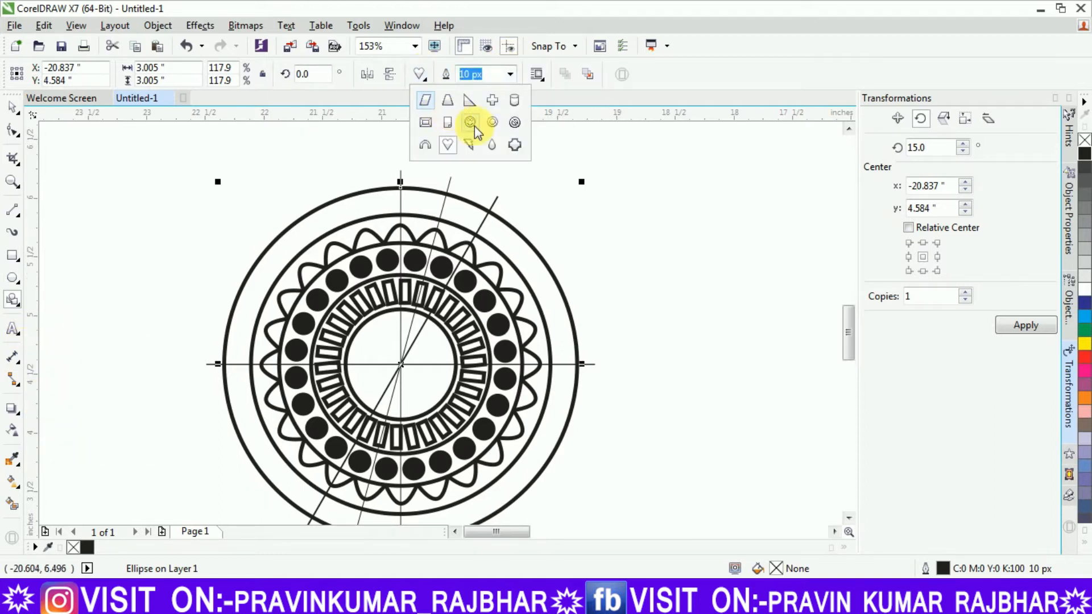
{"action": "left_click", "coordinate": [488, 145]}
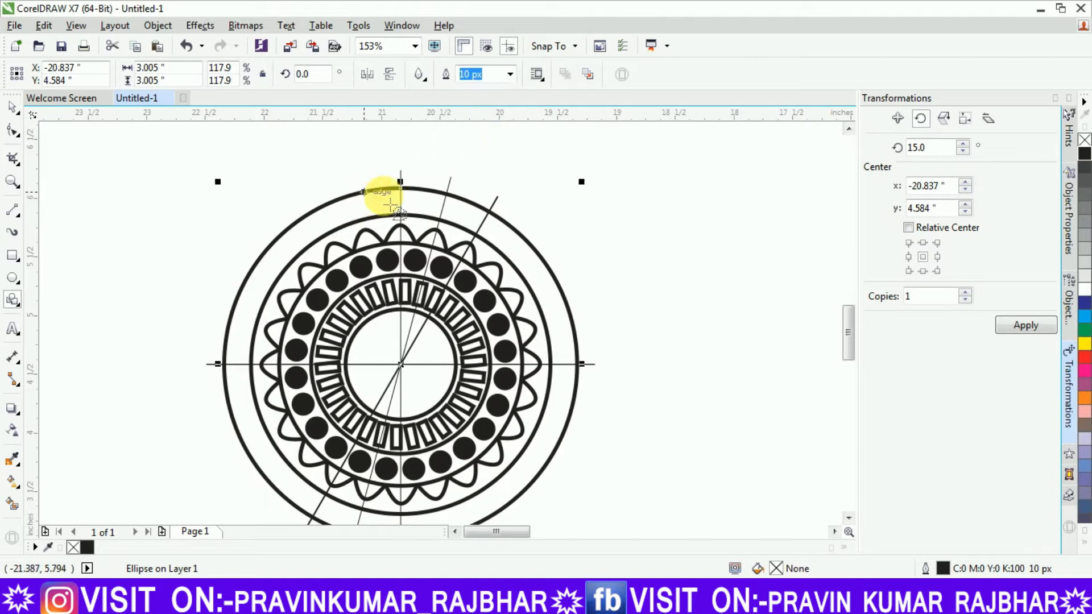
{"action": "left_click_drag", "start_coordinate": [395, 181], "coordinate": [436, 224]}
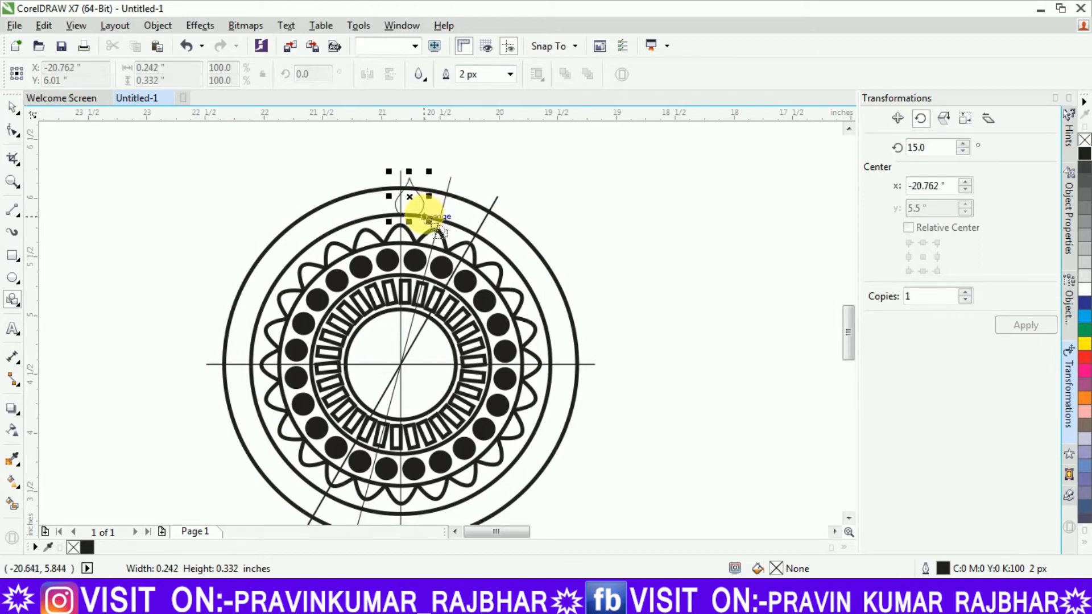
{"action": "key", "text": "Left"}
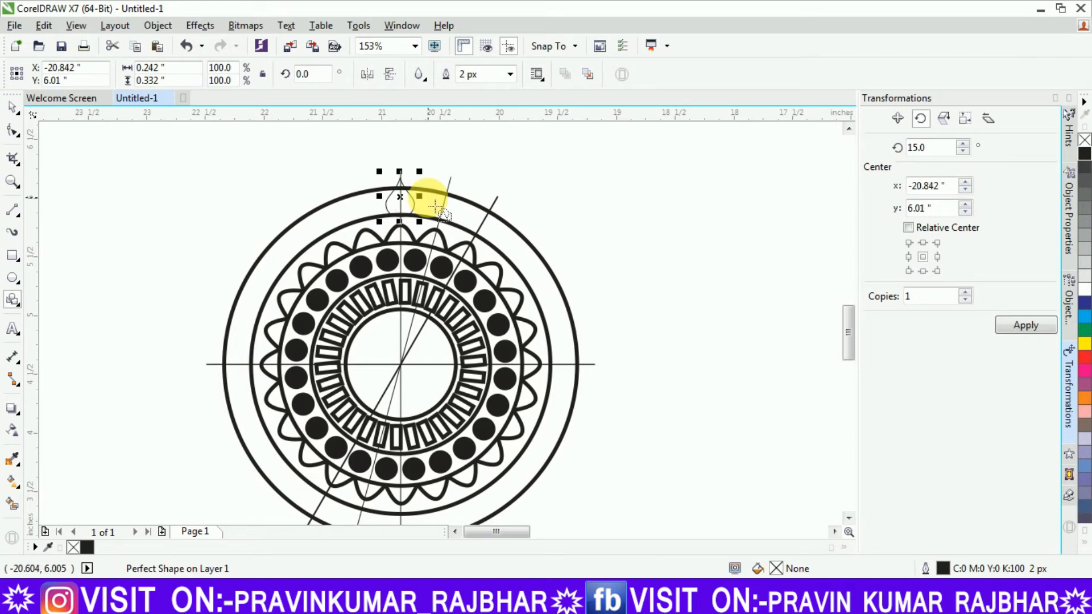
{"action": "key", "text": "z"}
{"action": "left_click", "coordinate": [407, 193]}
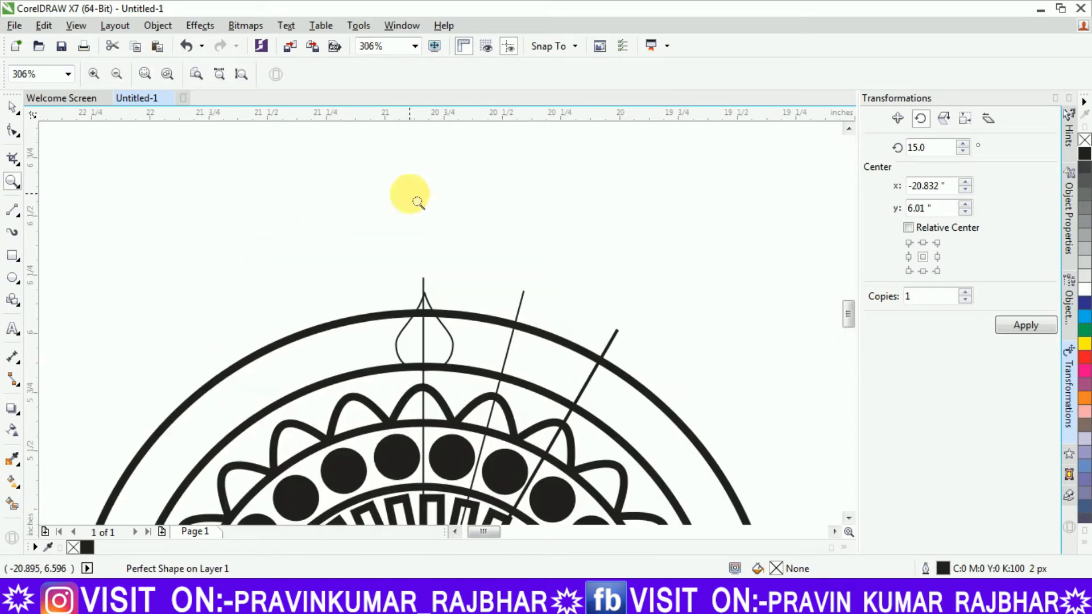
{"action": "left_click", "coordinate": [10, 109]}
{"action": "left_click", "coordinate": [429, 345]}
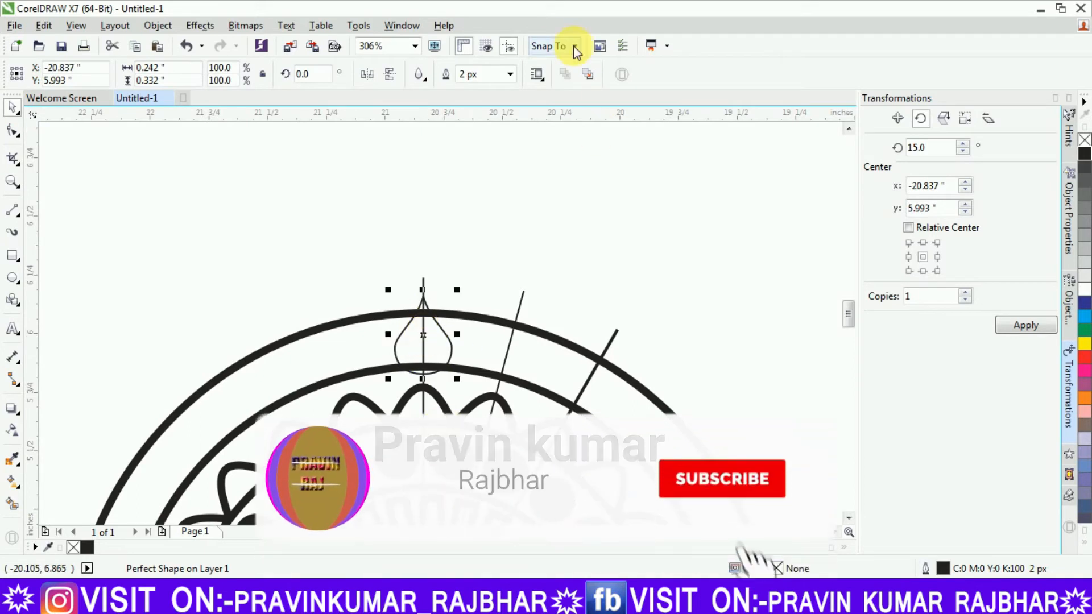
Give the teardrop a 10 px outline and mirror it vertically so its tip points to the common center.
{"action": "left_click", "coordinate": [510, 74]}
{"action": "left_click", "coordinate": [485, 185]}
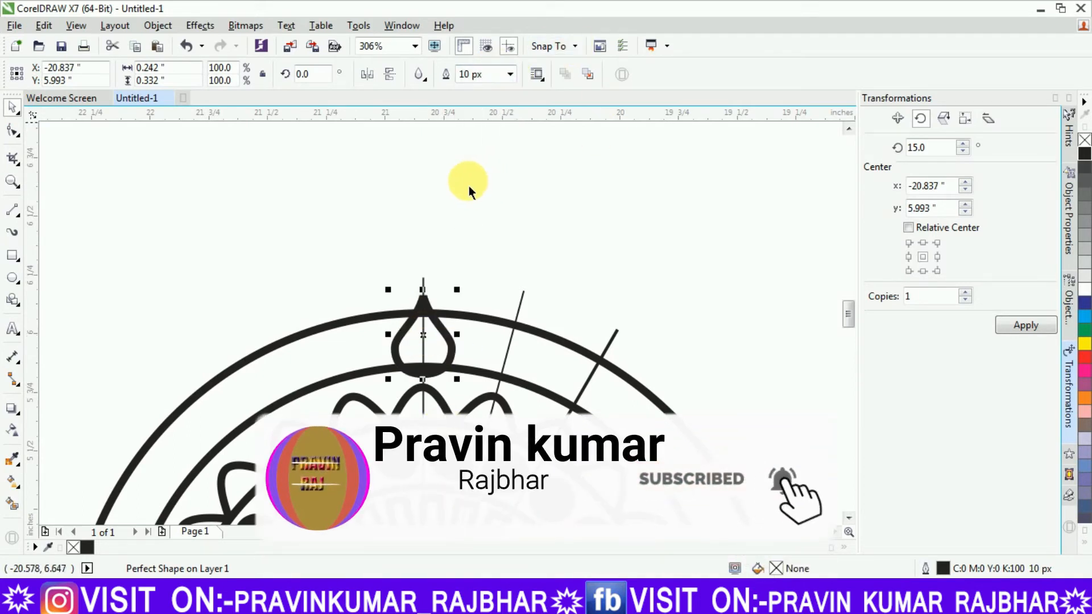
{"action": "left_click", "coordinate": [389, 74]}
Move the teardrop down between the two outermost circles and shrink it from its center to about 0.17 by 0.23 inches.
{"action": "left_click_drag", "start_coordinate": [427, 288], "coordinate": [427, 294]}
{"action": "key", "text": "Down"}
{"action": "key", "text": "Down"}
{"action": "key", "text": "Down"}
{"action": "key", "text": "Down"}
{"action": "key", "text": "Down"}
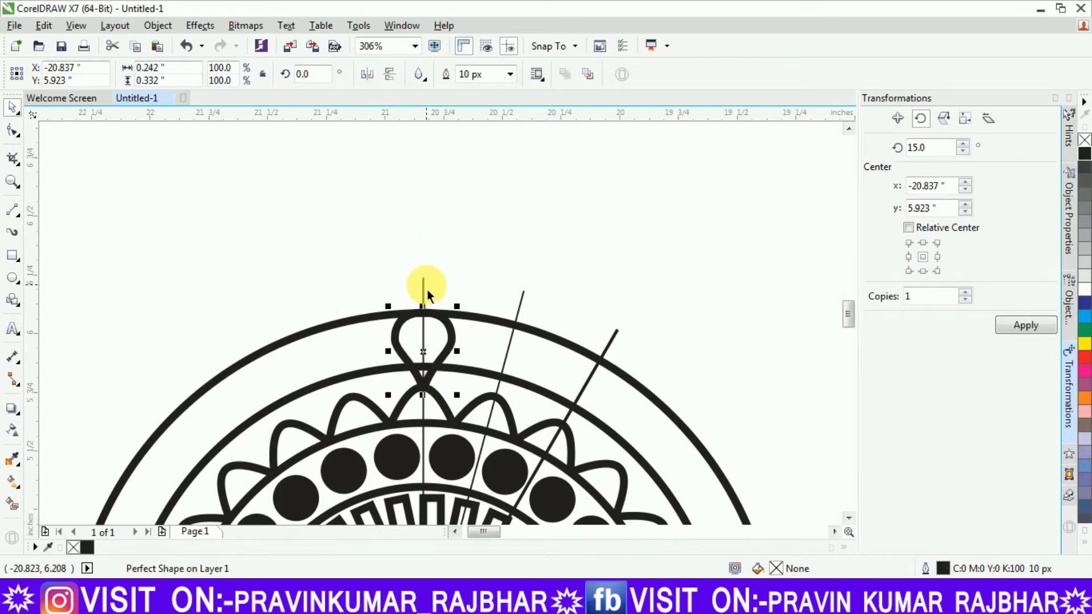
{"action": "left_click_drag", "start_coordinate": [463, 406], "coordinate": [461, 395]}
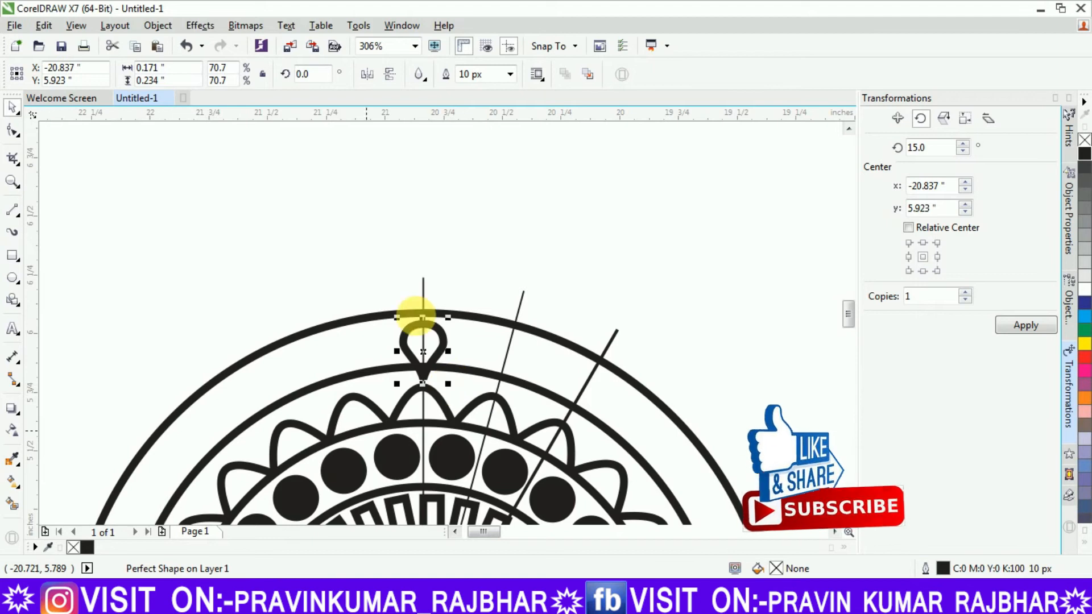
Fill the circle just inside the outermost one with white and send it behind the rest of the design.
{"action": "left_click", "coordinate": [493, 379]}
{"action": "scroll", "coordinate": [845, 343], "scroll_direction": "down", "scroll_amount": 2}
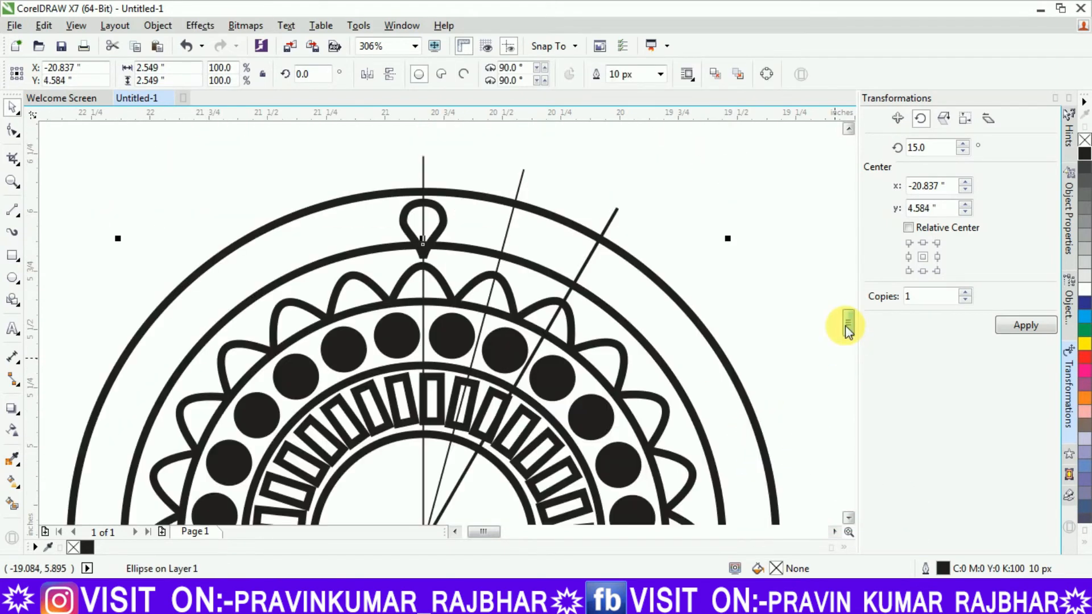
{"action": "scroll", "coordinate": [847, 330], "scroll_direction": "down", "scroll_amount": 1}
{"action": "left_click", "coordinate": [1085, 289]}
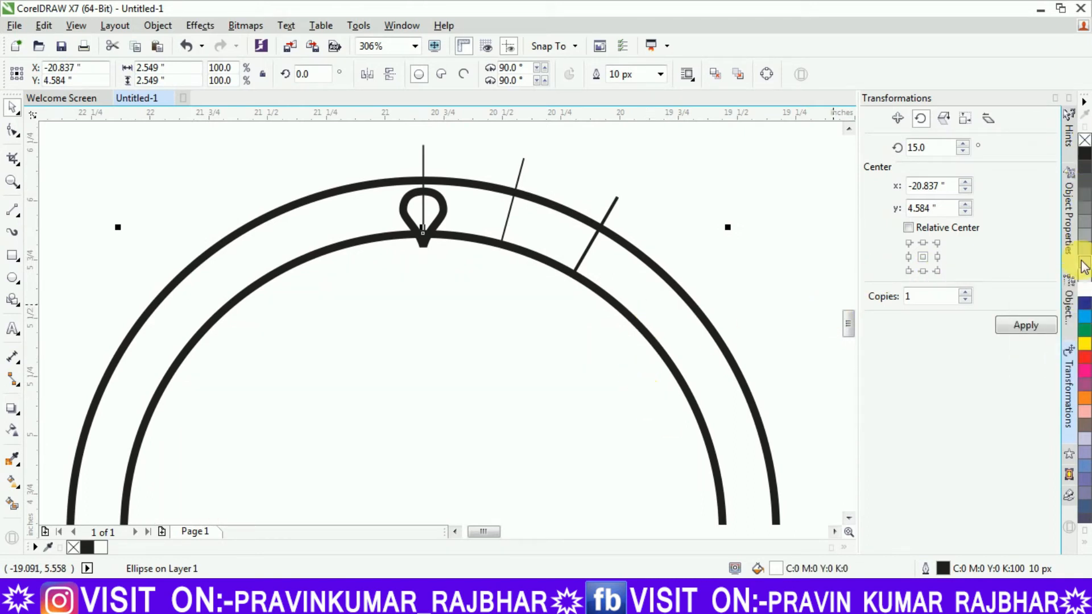
{"action": "key", "text": "shift+Page_Down"}
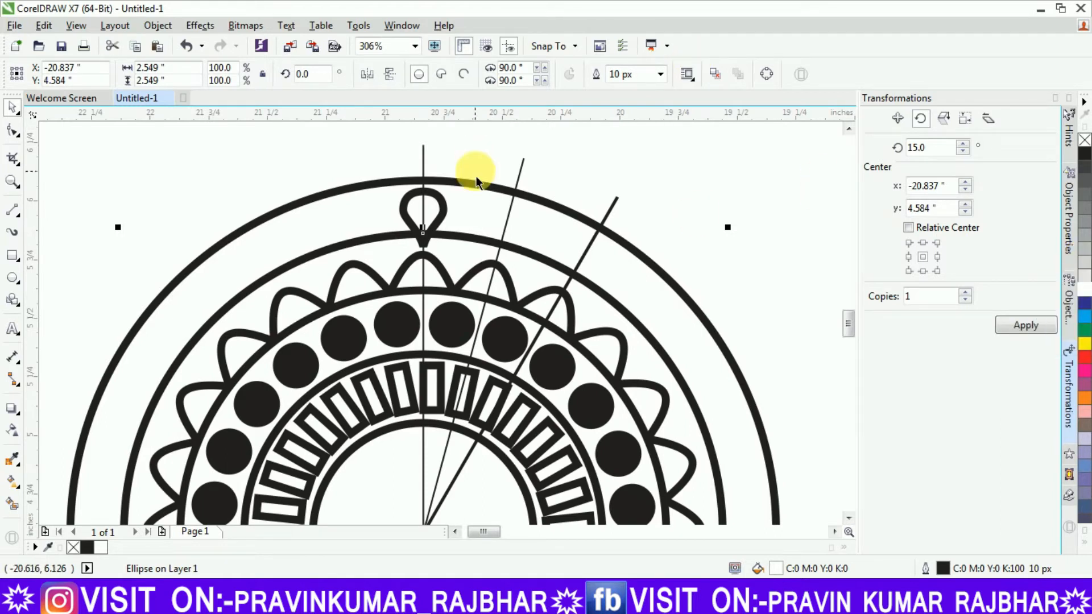
Fill the teardrop with black and narrow it to about 0.126 inches wide.
{"action": "left_click", "coordinate": [420, 202]}
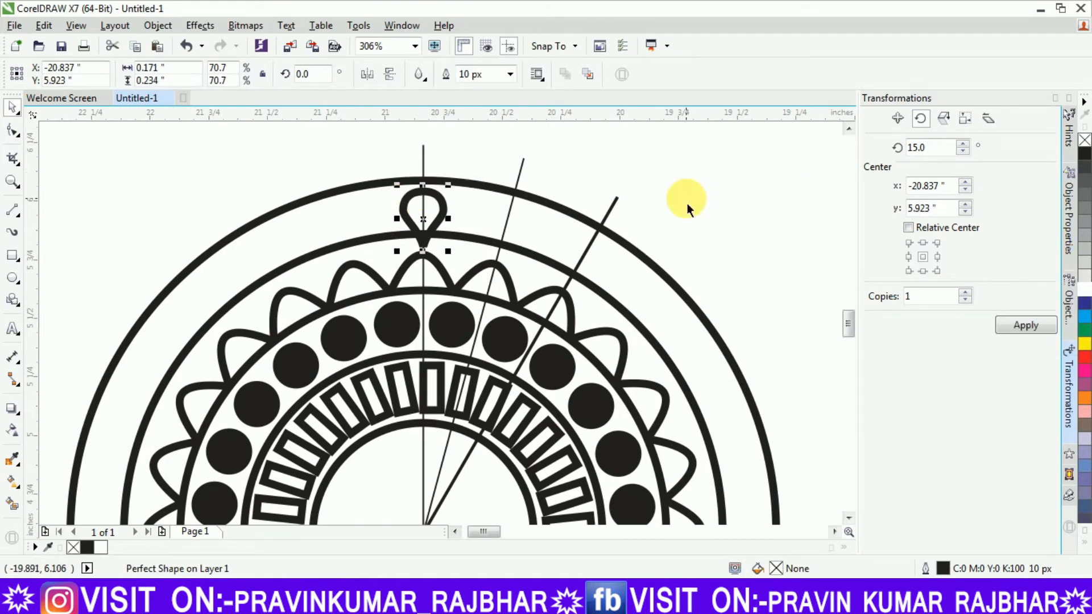
{"action": "left_click", "coordinate": [1084, 153]}
{"action": "left_click_drag", "start_coordinate": [449, 174], "coordinate": [443, 173]}
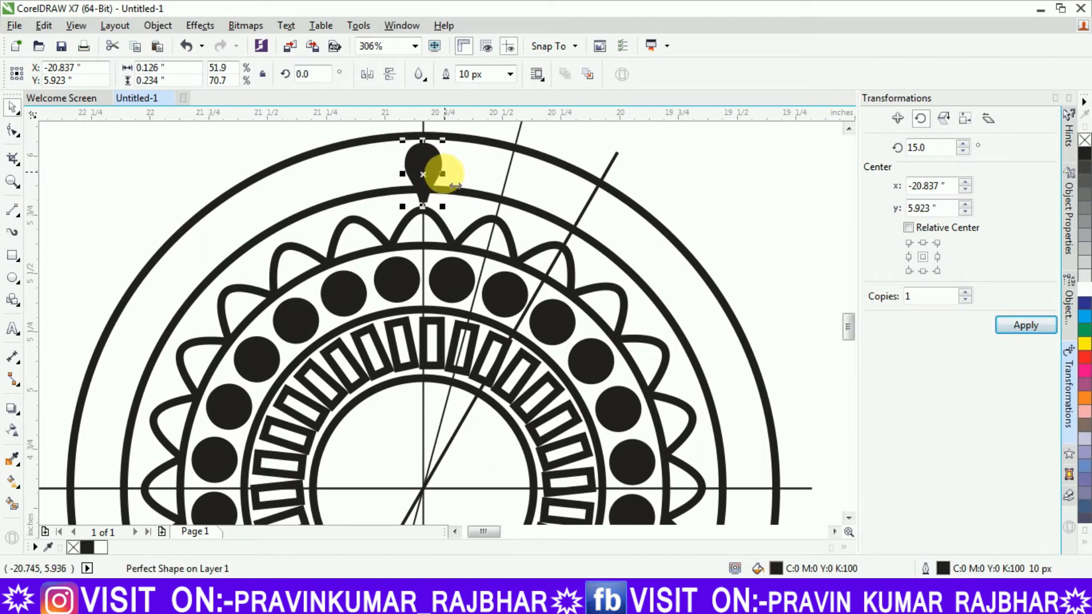
Shrink the teardrop to about 0.1 by 0.187 inches, nudged up between the circles, and move its rotation center to the common center.
{"action": "left_click_drag", "start_coordinate": [449, 219], "coordinate": [449, 215]}
{"action": "key", "text": "Up"}
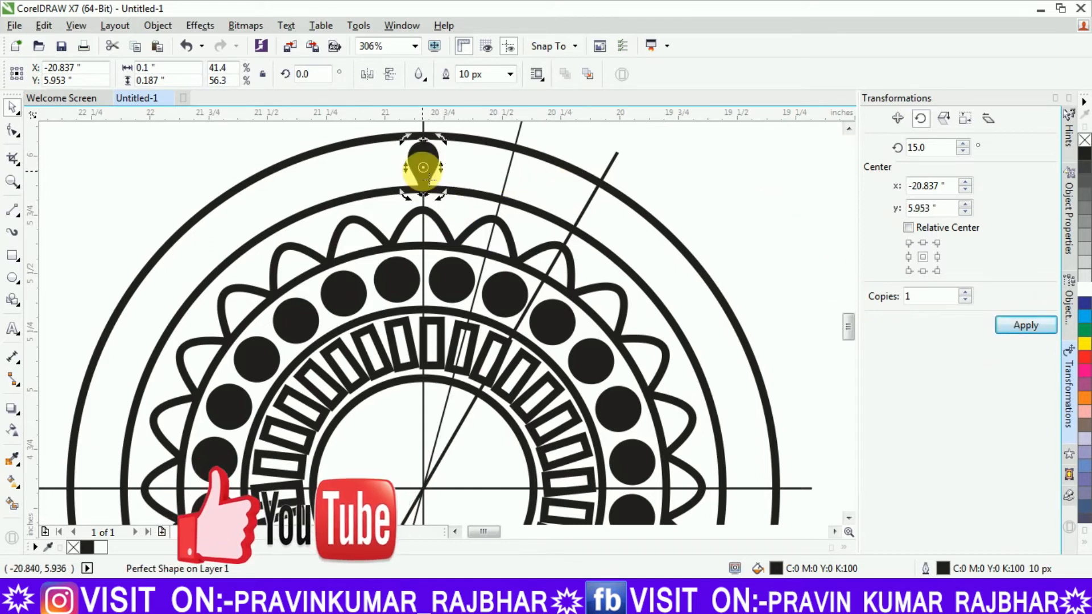
{"action": "mouse_move", "coordinate": [423, 168]}
{"action": "left_mouse_down"}
{"action": "mouse_move", "coordinate": [434, 402]}
{"action": "mouse_move", "coordinate": [423, 488]}
{"action": "left_mouse_up"}
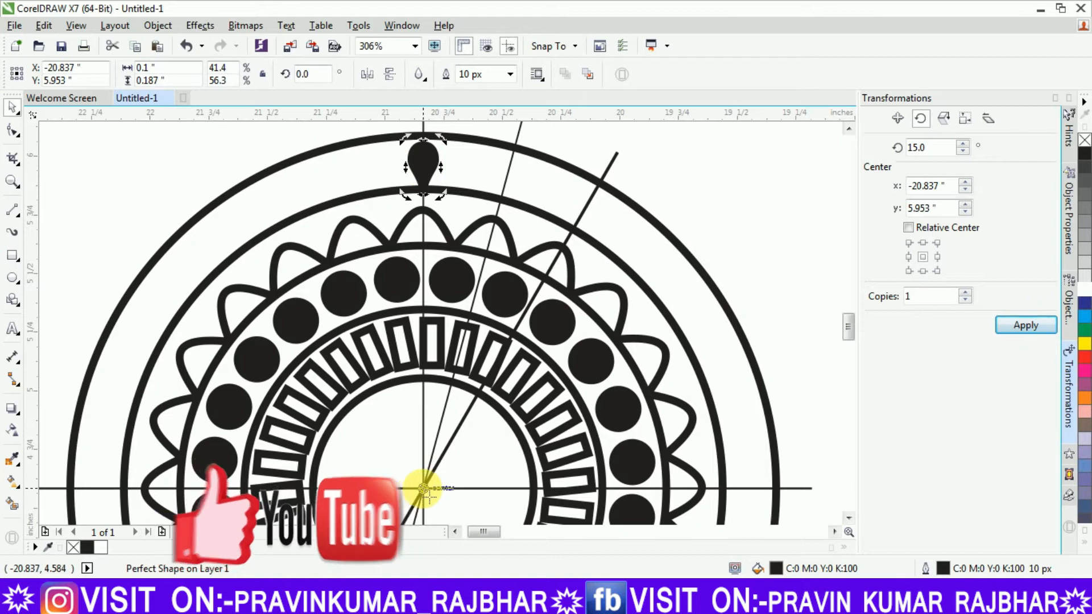
Try repeating the teardrop in copies rotated 15° around the common center, and undo those copies.
{"action": "left_click", "coordinate": [1004, 323]}
{"action": "left_click", "coordinate": [1004, 323]}
{"action": "left_click", "coordinate": [1004, 322]}
{"action": "key", "text": "ctrl+z"}
{"action": "key", "text": "ctrl+z"}
{"action": "key", "text": "ctrl+z"}
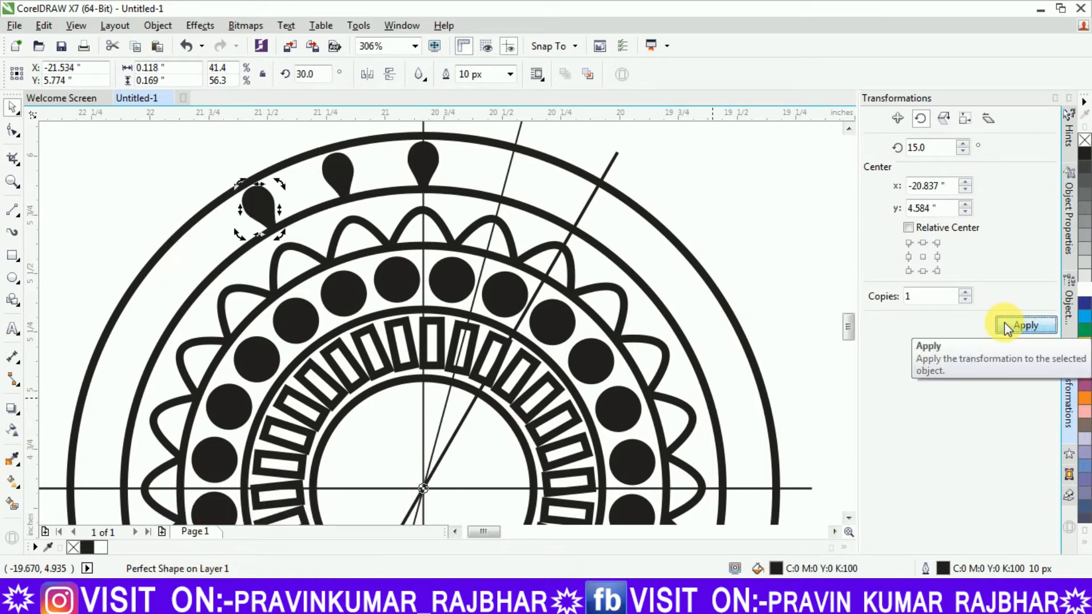
Set the rotation angle to 10° and repeat single copies of the teardrop all around the ring between the two outermost circles.
{"action": "left_click_drag", "start_coordinate": [943, 148], "coordinate": [821, 152]}
{"action": "type", "text": "1"}
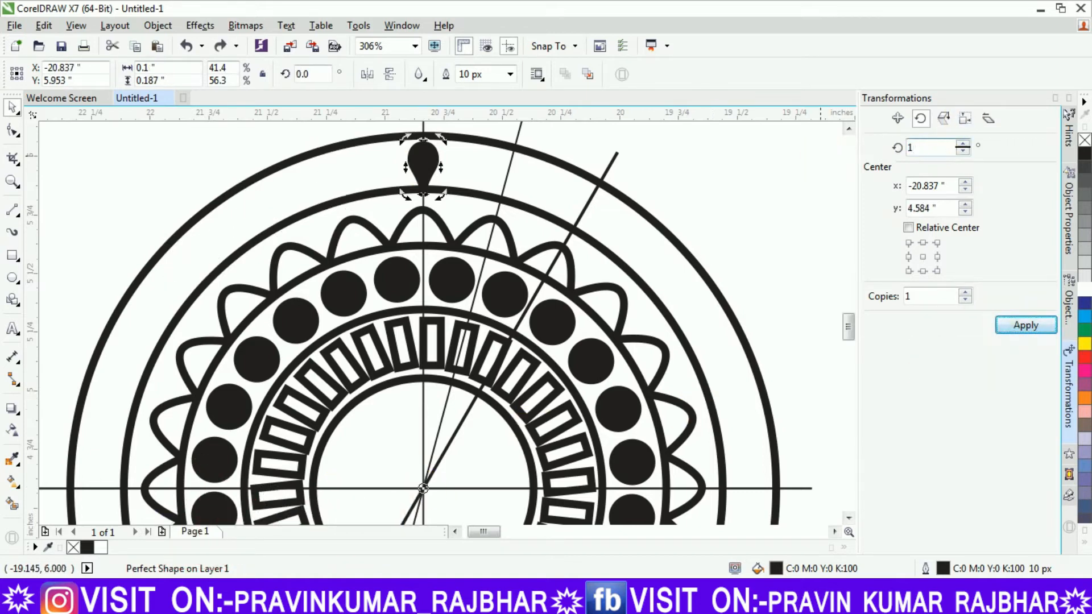
{"action": "type", "text": "0"}
{"action": "left_click", "coordinate": [1021, 325]}
{"action": "left_click", "coordinate": [1021, 325]}
{"action": "double_click", "coordinate": [1020, 325]}
{"action": "double_click", "coordinate": [1019, 326]}
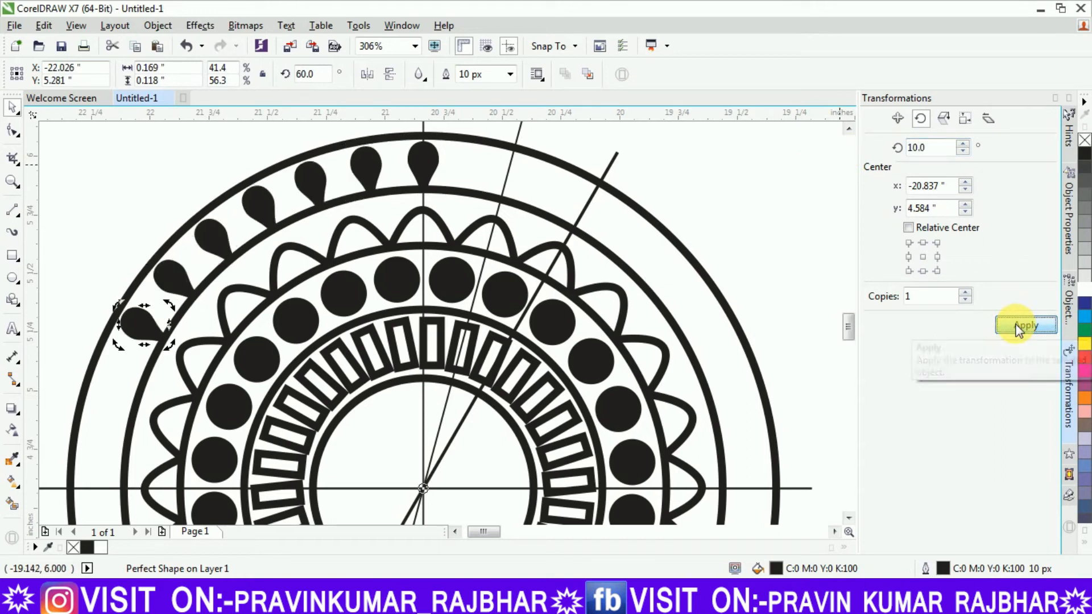
{"action": "double_click", "coordinate": [1017, 327]}
{"action": "left_click", "coordinate": [1017, 325]}
{"action": "left_click", "coordinate": [1016, 325]}
{"action": "left_click", "coordinate": [1016, 325]}
{"action": "left_click", "coordinate": [1016, 325]}
{"action": "left_click", "coordinate": [1016, 325]}
{"action": "left_click", "coordinate": [1016, 325]}
{"action": "left_click", "coordinate": [1016, 325]}
{"action": "double_click", "coordinate": [1017, 328]}
{"action": "left_click", "coordinate": [1018, 328]}
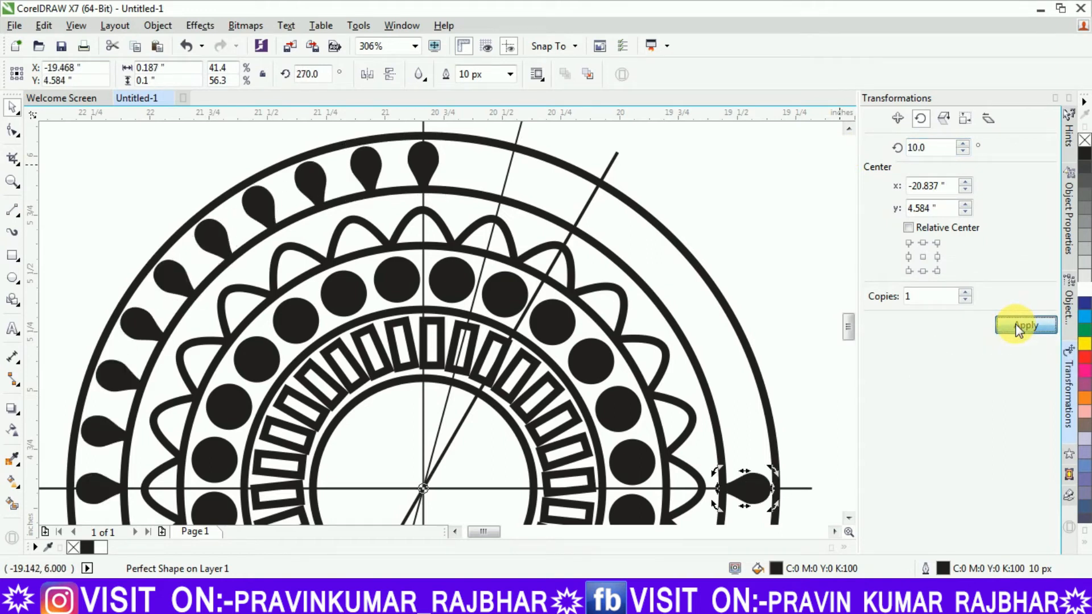
{"action": "triple_click", "coordinate": [1018, 327]}
{"action": "triple_click", "coordinate": [1018, 327]}
{"action": "triple_click", "coordinate": [1017, 328]}
{"action": "triple_click", "coordinate": [1017, 328]}
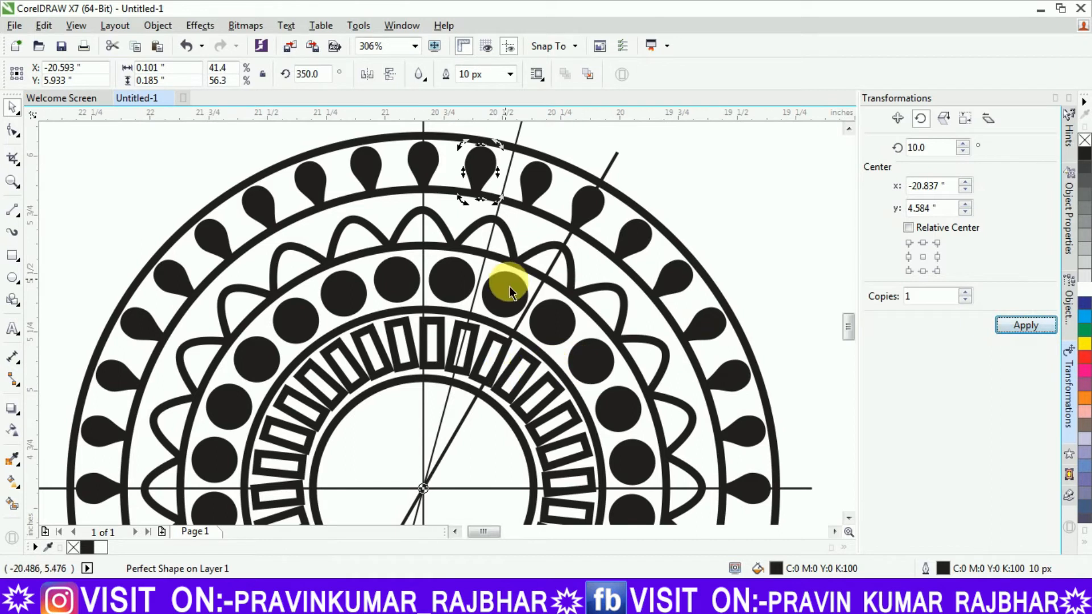
Enlarge the guide-line group from its center to about 6 inches across so the lines extend well beyond the design.
{"action": "scroll", "coordinate": [848, 327], "scroll_direction": "up", "scroll_amount": 1}
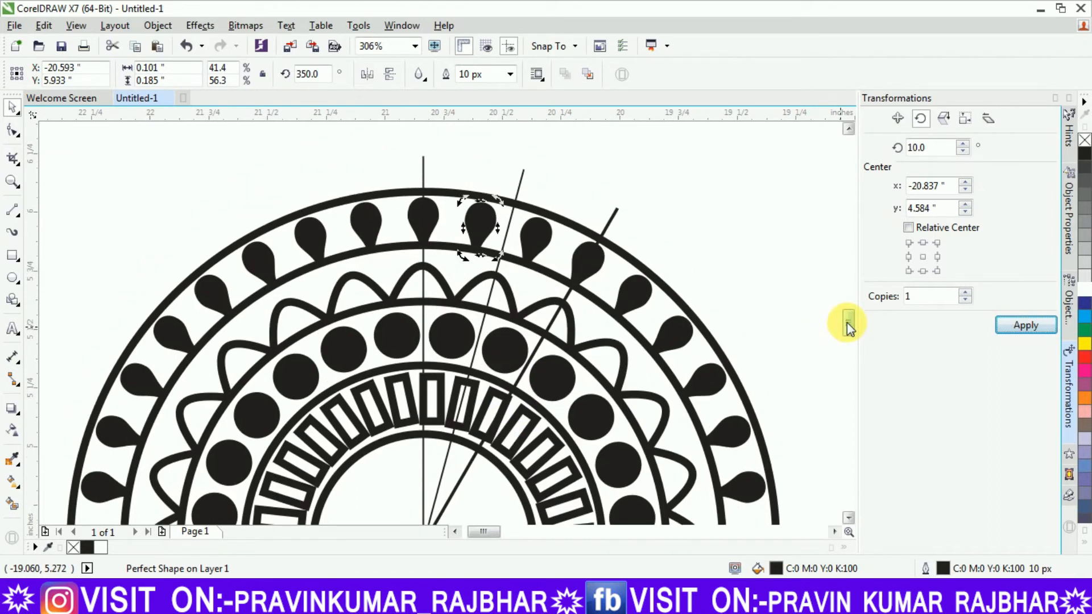
{"action": "scroll", "coordinate": [849, 324], "scroll_direction": "up", "scroll_amount": 2}
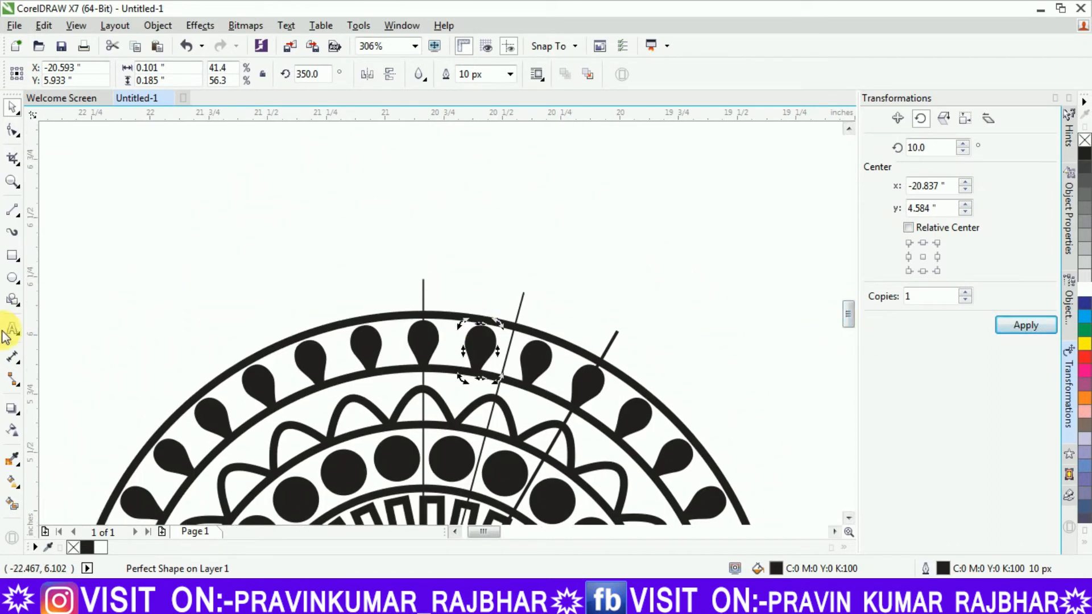
{"action": "left_click", "coordinate": [521, 441]}
{"action": "key", "text": "z"}
{"action": "key", "text": "F3"}
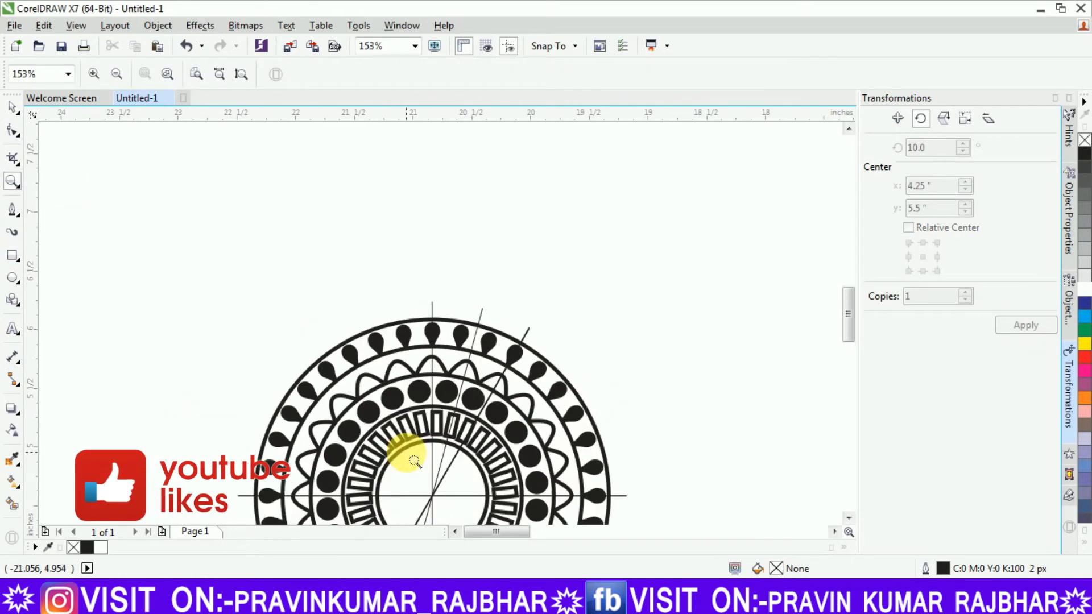
{"action": "key", "text": "F3"}
{"action": "left_click", "coordinate": [13, 106]}
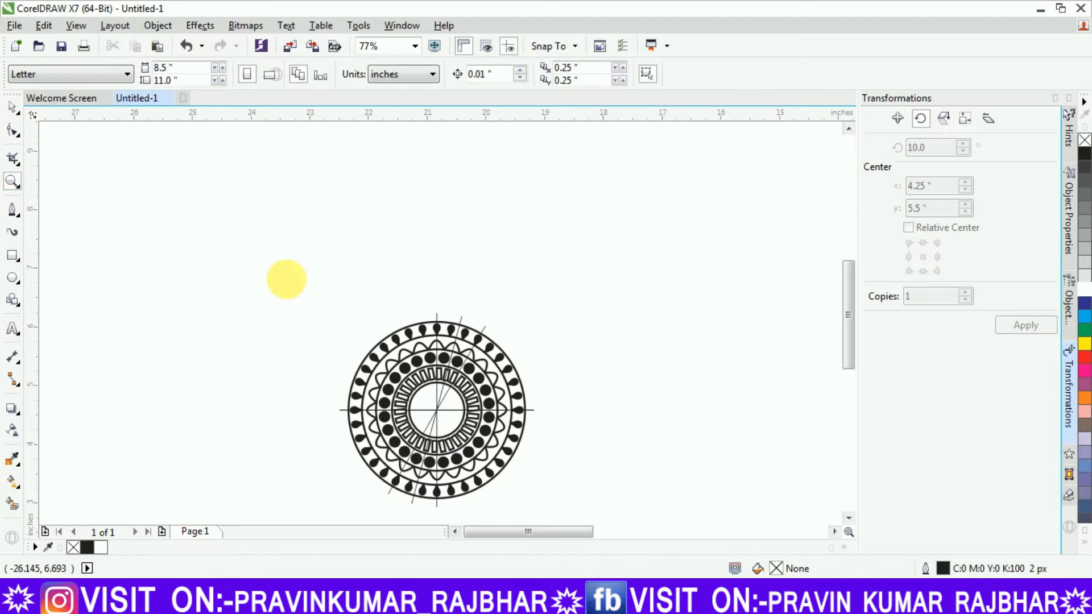
{"action": "left_click", "coordinate": [533, 412]}
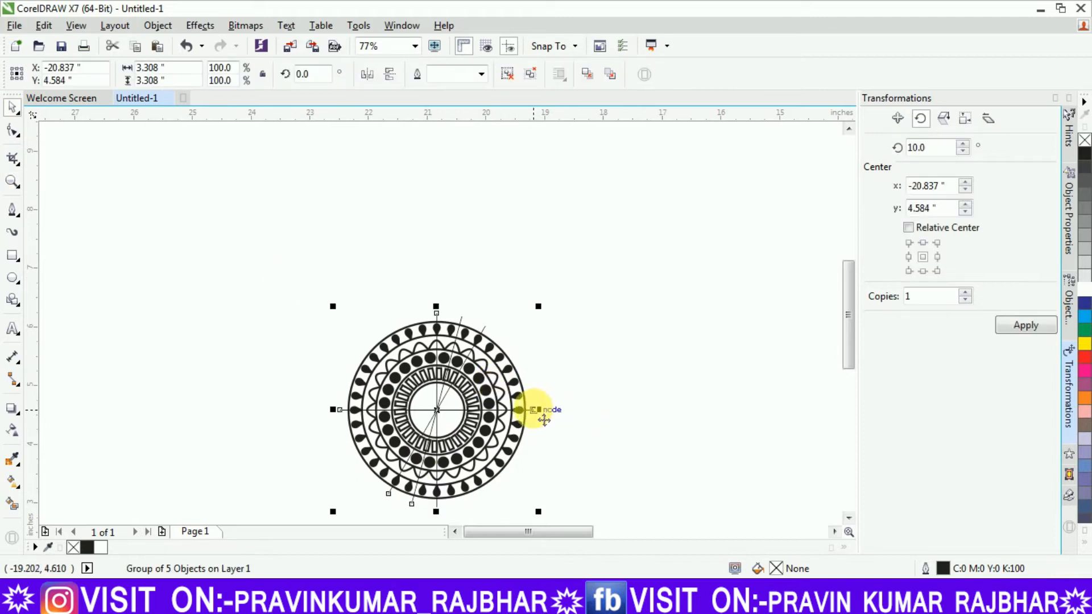
{"action": "left_click_drag", "start_coordinate": [538, 306], "coordinate": [618, 228]}
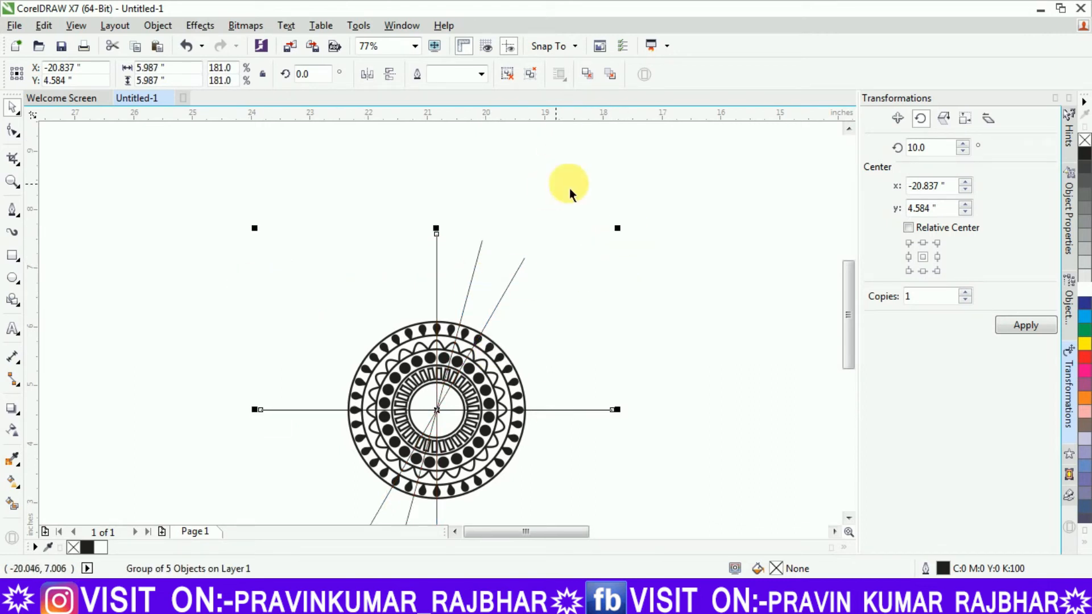
Draw an open peak about 0.75 by 0.8 inches from the outermost circle's top to the nearest slanted guide and down to the second guide.
{"action": "key", "text": "z"}
{"action": "left_click", "coordinate": [464, 368]}
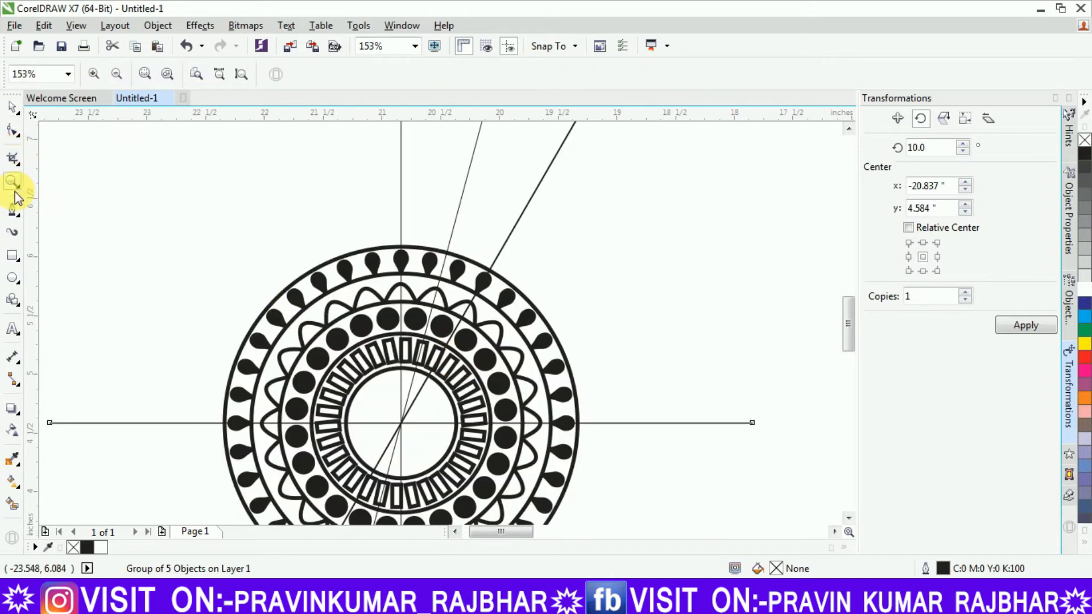
{"action": "left_click", "coordinate": [13, 211]}
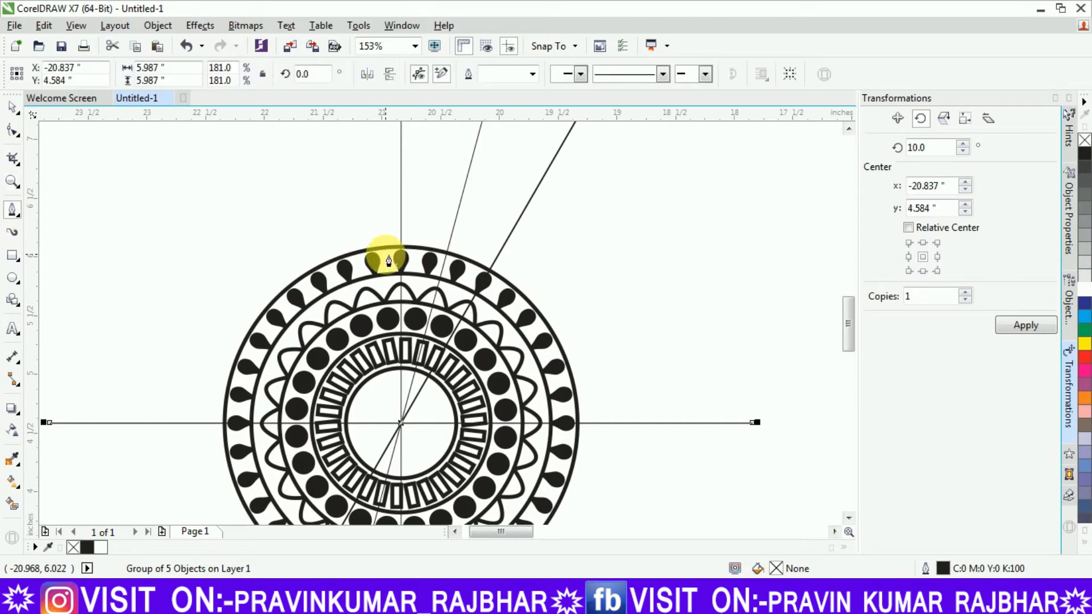
{"action": "left_click", "coordinate": [147, 256]}
{"action": "left_click", "coordinate": [13, 210]}
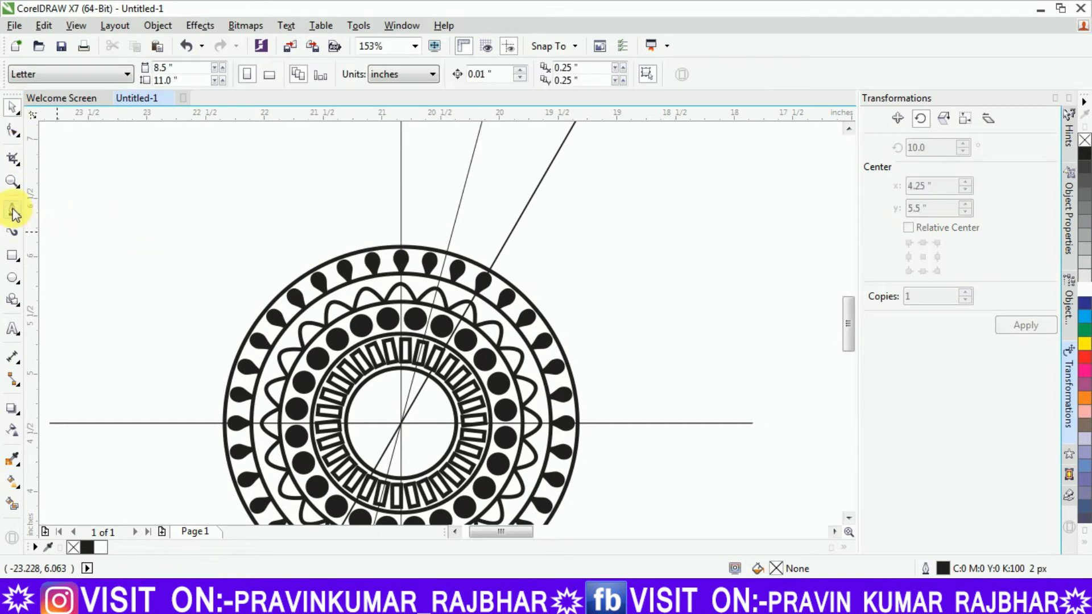
{"action": "left_click", "coordinate": [402, 249]}
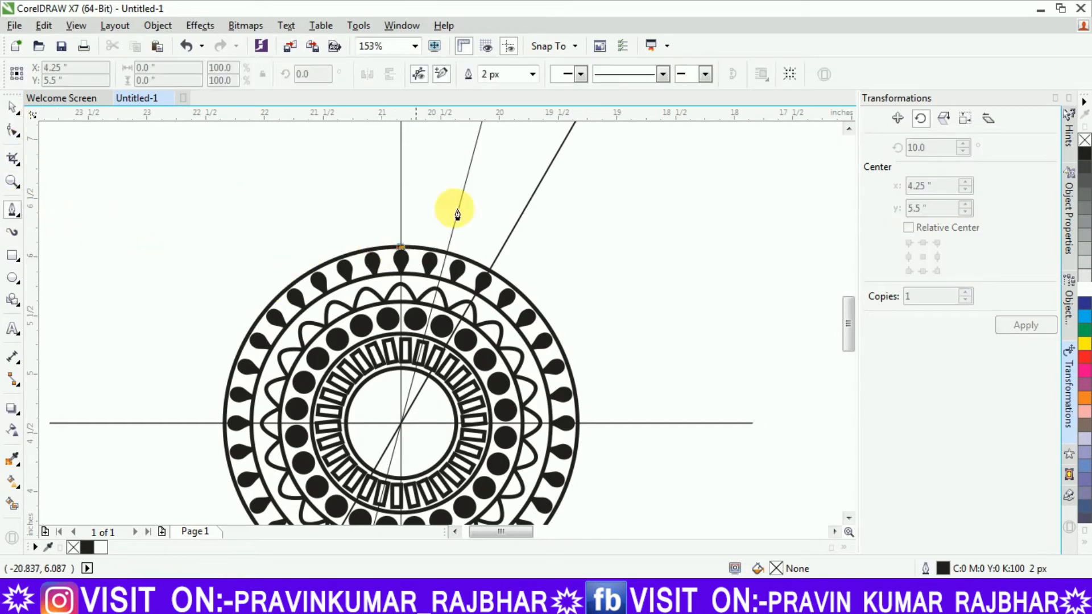
{"action": "left_click", "coordinate": [465, 178]}
{"action": "left_click", "coordinate": [491, 271]}
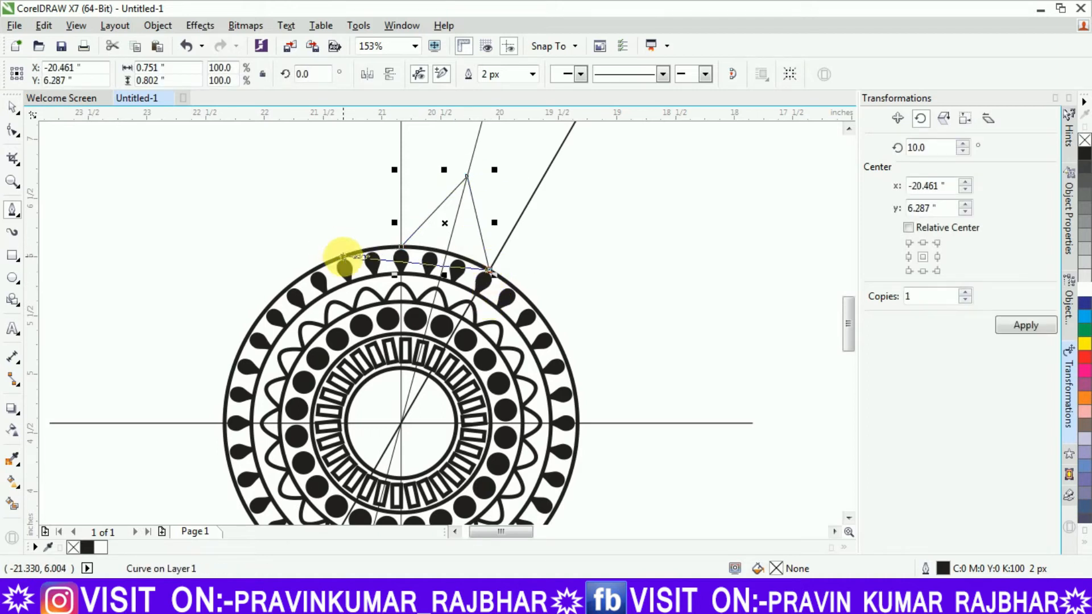
Convert both straight sides of the peak to curves and bend them into S-shapes forming a pointed petal.
{"action": "left_click", "coordinate": [12, 136]}
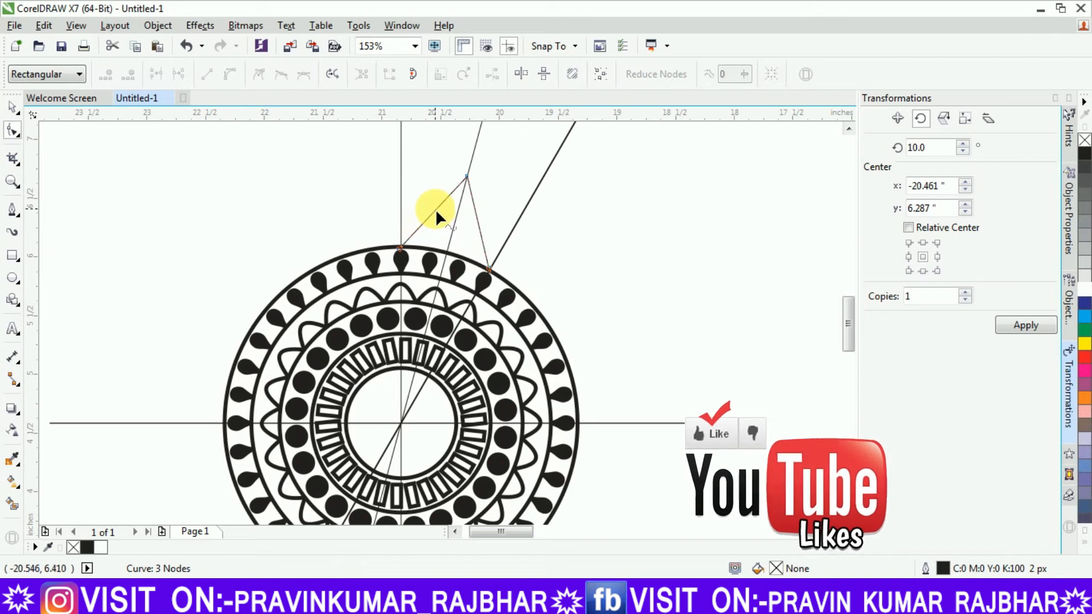
{"action": "left_click", "coordinate": [228, 73]}
{"action": "left_click_drag", "start_coordinate": [423, 223], "coordinate": [455, 209]}
{"action": "left_click", "coordinate": [466, 177]}
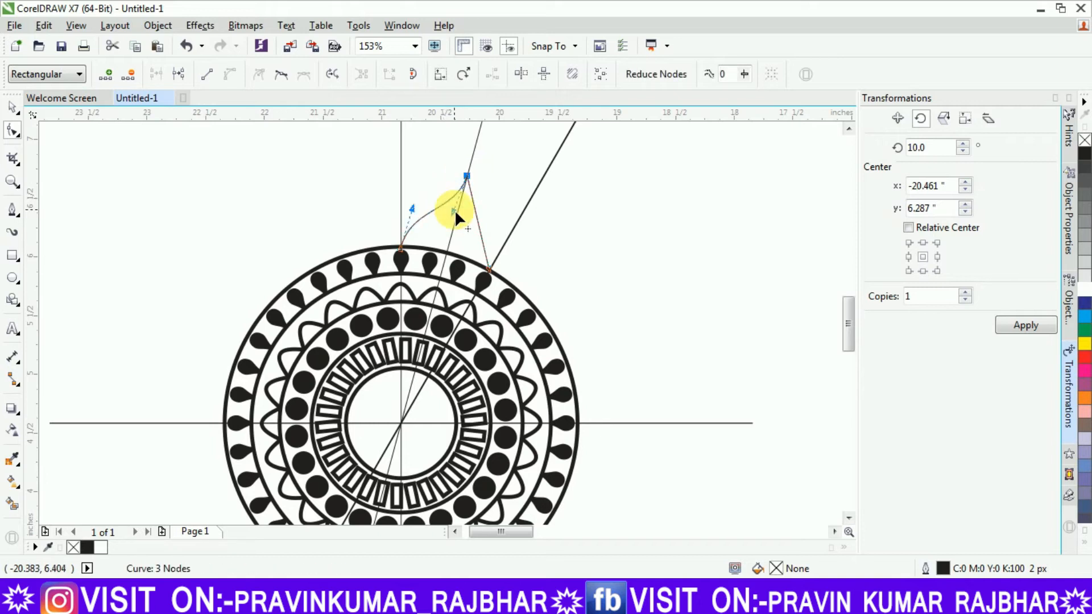
{"action": "left_click", "coordinate": [477, 221]}
{"action": "left_click", "coordinate": [229, 74]}
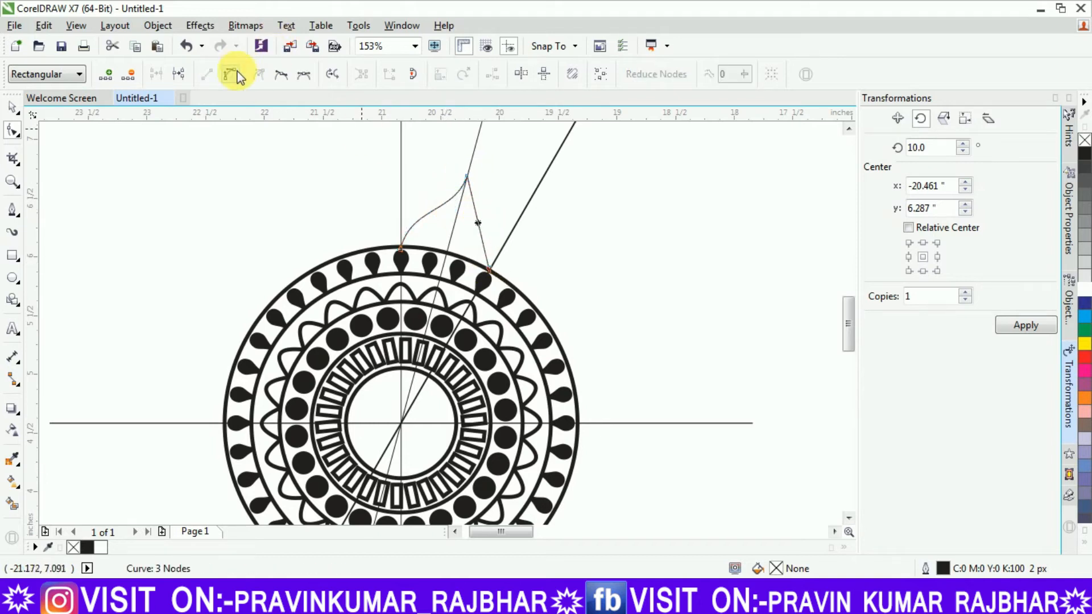
{"action": "left_click_drag", "start_coordinate": [475, 211], "coordinate": [500, 230]}
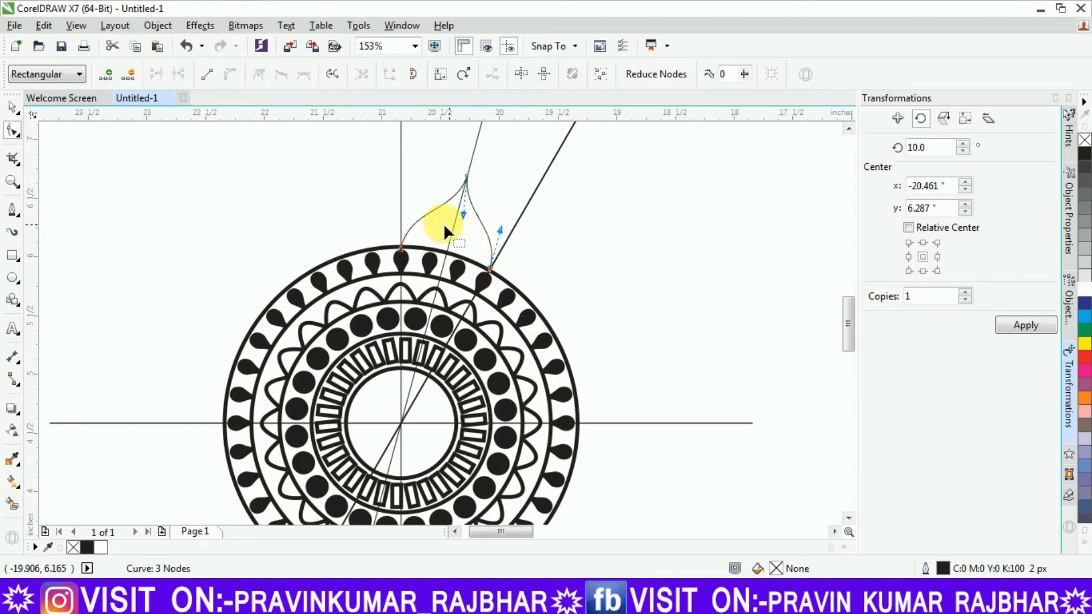
Set the petal's outline width to 10 px.
{"action": "left_click", "coordinate": [12, 107]}
{"action": "left_click", "coordinate": [510, 74]}
{"action": "key", "text": "Escape"}
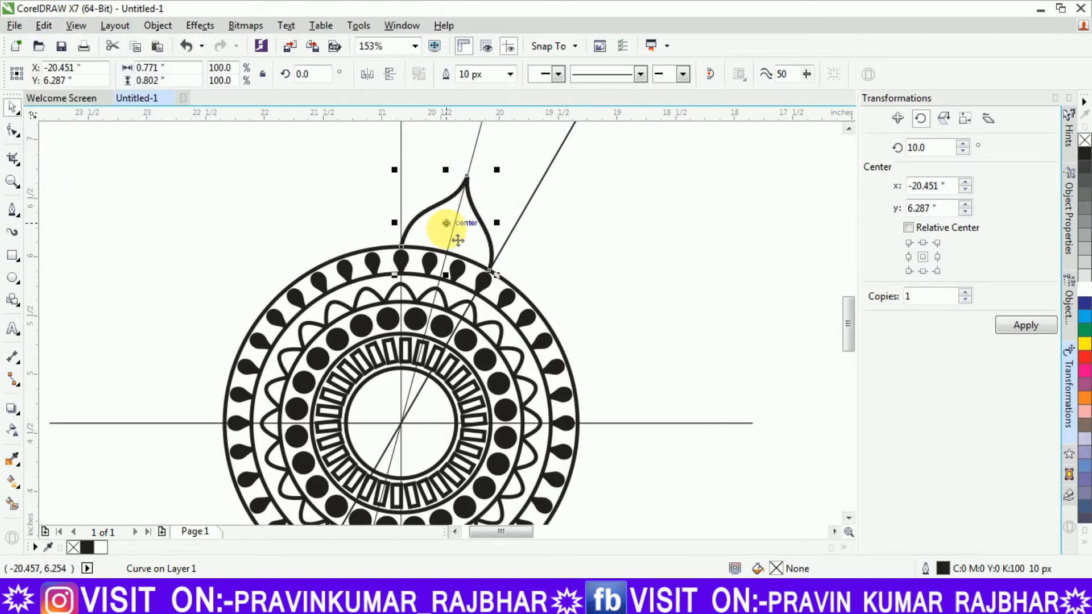
Nest a shorter copy of the petal inside it on the same base points and adjust the copy's curves.
{"action": "scroll", "coordinate": [446, 231], "scroll_direction": "up", "scroll_amount": 2}
{"action": "key", "text": "F10"}
{"action": "left_click_drag", "start_coordinate": [442, 381], "coordinate": [447, 348]}
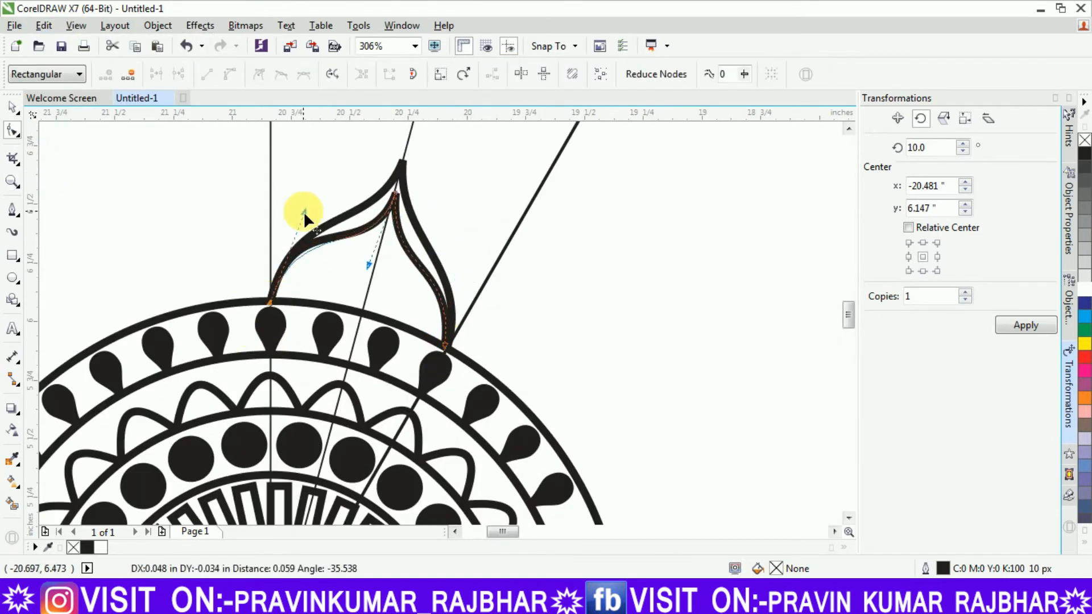
Select the outer and inner petal curves and group them.
{"action": "key", "text": "space"}
{"action": "left_click", "coordinate": [398, 163], "text": "shift"}
{"action": "left_click", "coordinate": [158, 25]}
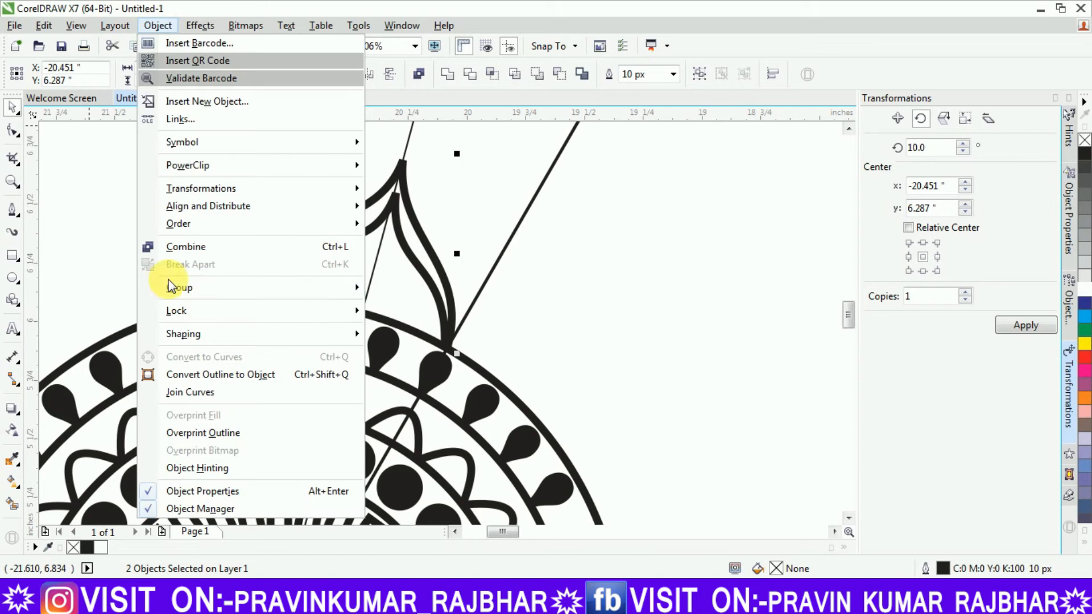
{"action": "mouse_move", "coordinate": [178, 288]}
{"action": "left_click", "coordinate": [390, 290]}
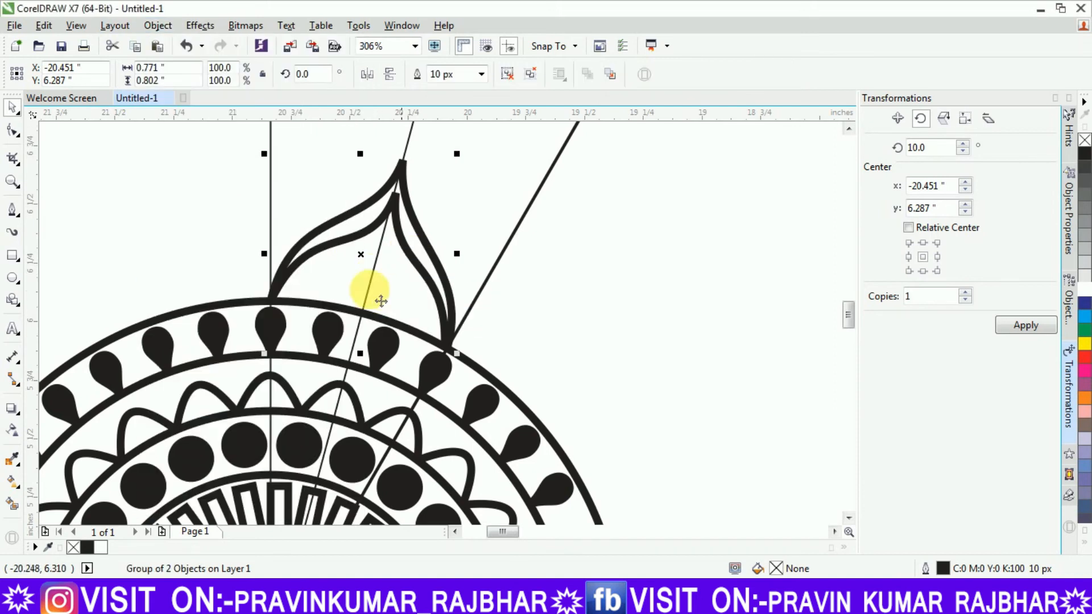
Move the petal group's rotation center to the common center of the circles.
{"action": "key", "text": "z"}
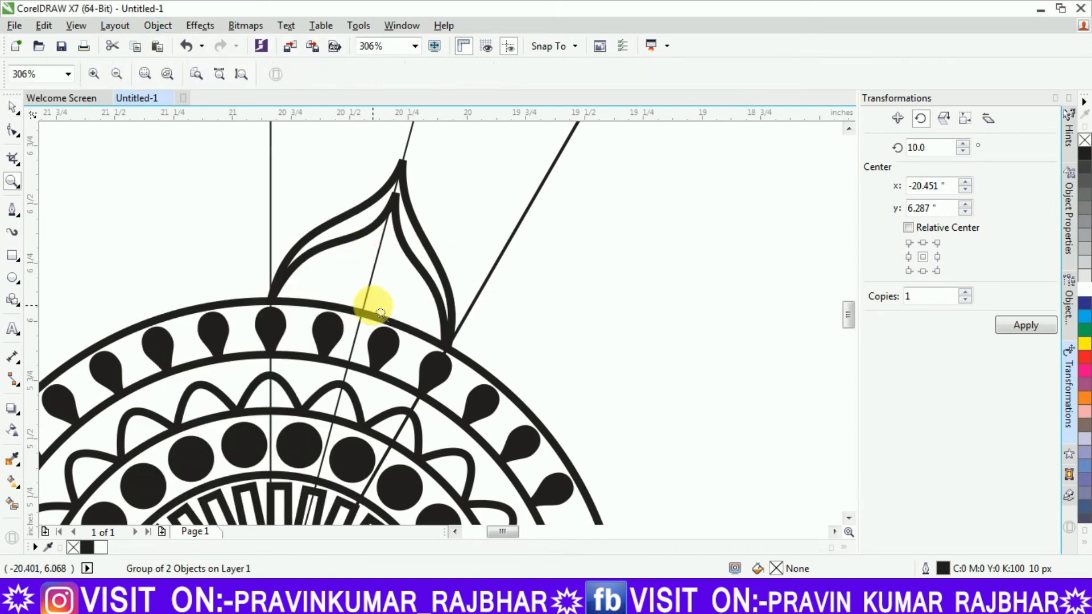
{"action": "right_click", "coordinate": [375, 310]}
{"action": "left_click", "coordinate": [375, 319]}
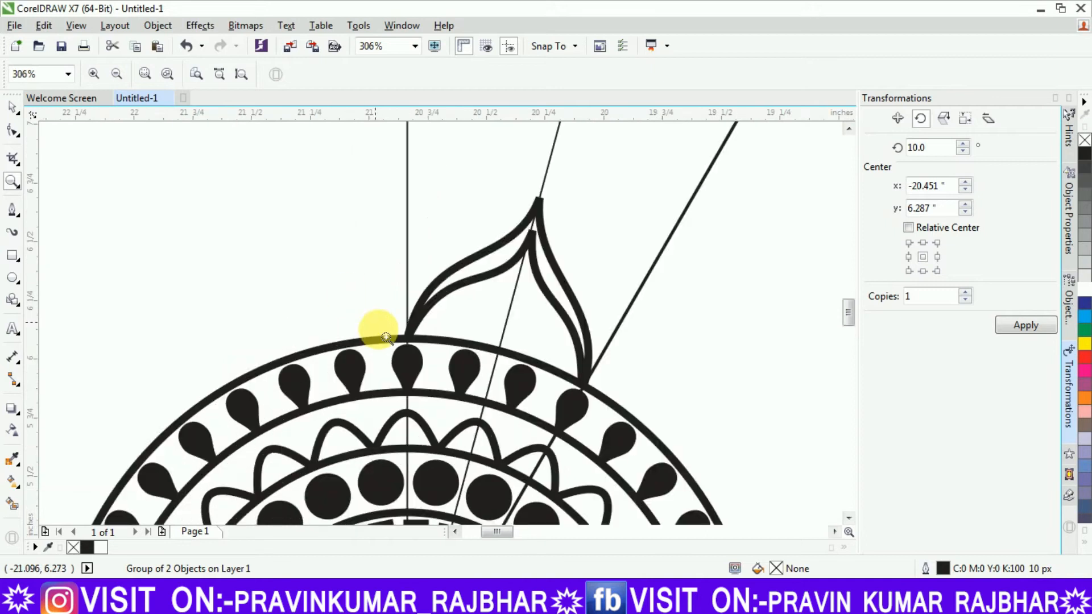
{"action": "right_click", "coordinate": [498, 394]}
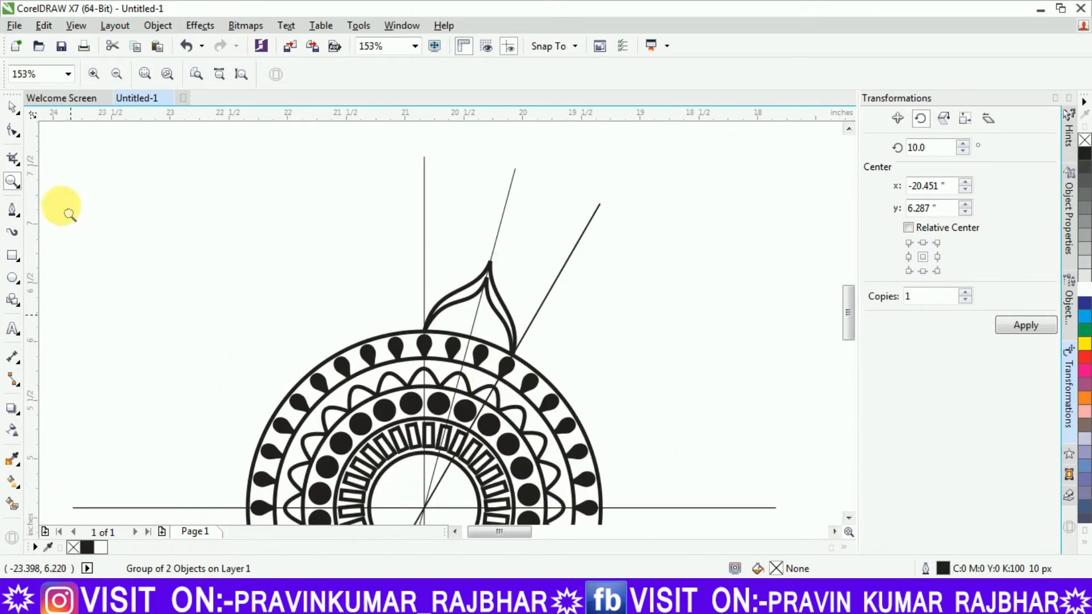
{"action": "left_click", "coordinate": [12, 106]}
{"action": "left_click_drag", "start_coordinate": [469, 307], "coordinate": [423, 501]}
Set the rotation angle to 30° and repeat single copies of the petal group all around the outermost circle.
{"action": "left_click", "coordinate": [921, 147]}
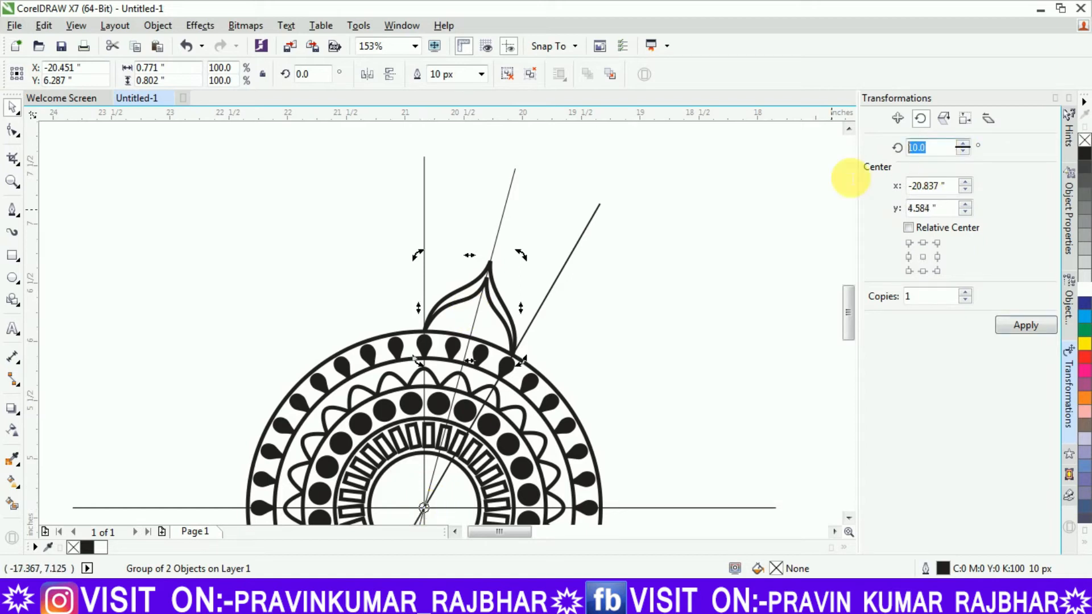
{"action": "left_click", "coordinate": [1016, 326]}
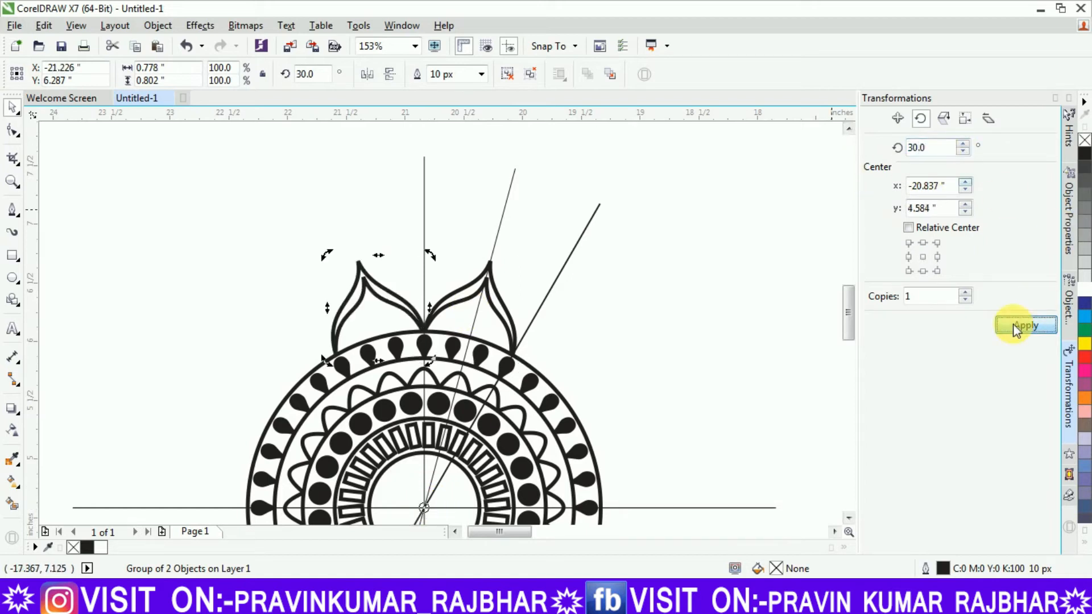
{"action": "left_click", "coordinate": [1017, 327]}
{"action": "left_click", "coordinate": [1016, 328]}
{"action": "left_click", "coordinate": [1017, 329]}
{"action": "left_click", "coordinate": [1017, 328]}
{"action": "left_click", "coordinate": [1017, 328]}
{"action": "left_click", "coordinate": [1017, 328]}
{"action": "left_click", "coordinate": [1016, 328]}
{"action": "left_click", "coordinate": [1016, 328]}
{"action": "left_click", "coordinate": [1017, 328]}
{"action": "left_click", "coordinate": [1017, 328]}
{"action": "left_click", "coordinate": [1016, 328]}
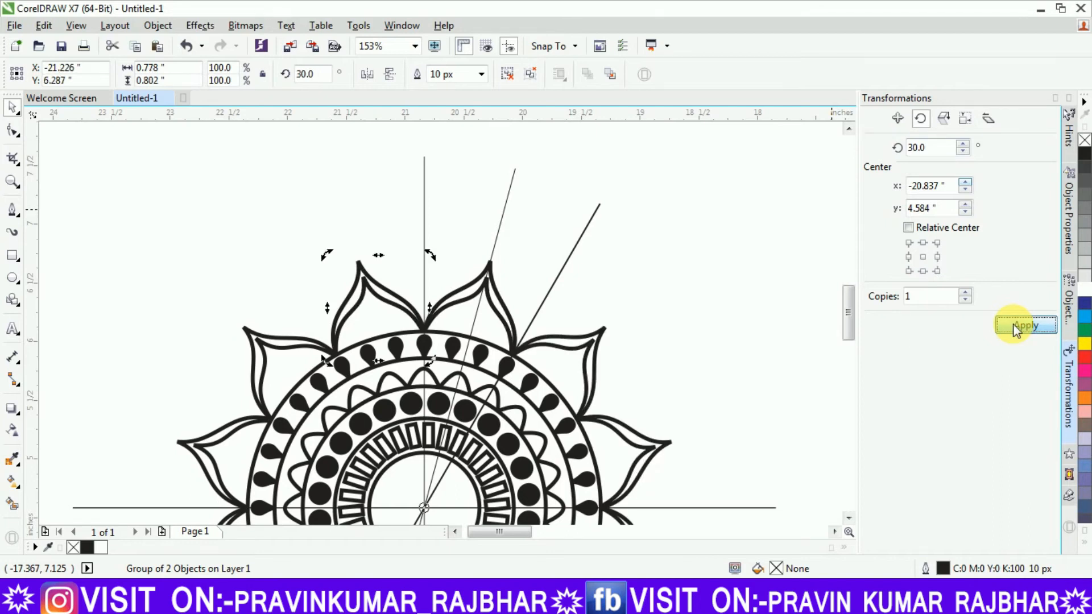
{"action": "left_click", "coordinate": [1017, 328]}
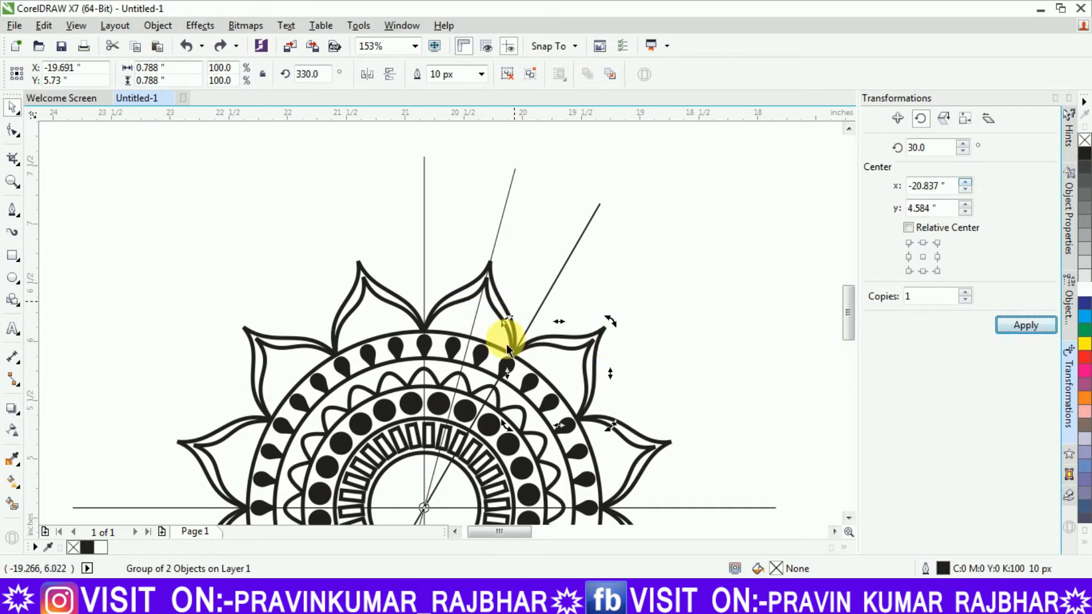
Place a copy of the first petal group above the gap between the two uppermost petals and rotate it to about 5.7°.
{"action": "left_click", "coordinate": [488, 267]}
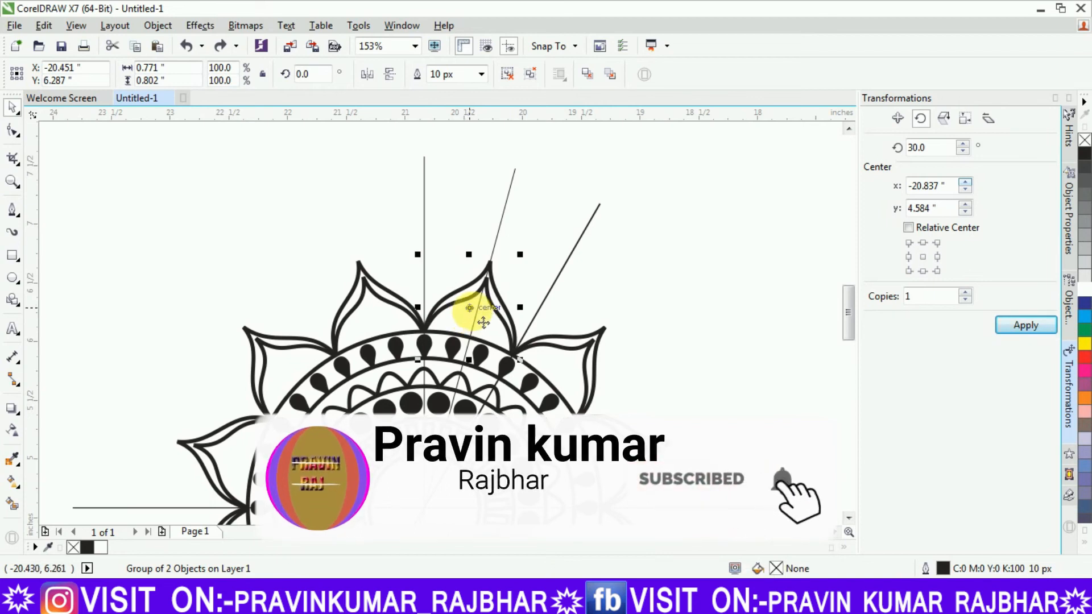
{"action": "left_click_drag", "start_coordinate": [484, 323], "coordinate": [435, 255]}
{"action": "left_click", "coordinate": [436, 255]}
{"action": "left_click_drag", "start_coordinate": [381, 304], "coordinate": [375, 348]}
{"action": "left_click", "coordinate": [375, 348]}
{"action": "left_click", "coordinate": [422, 238]}
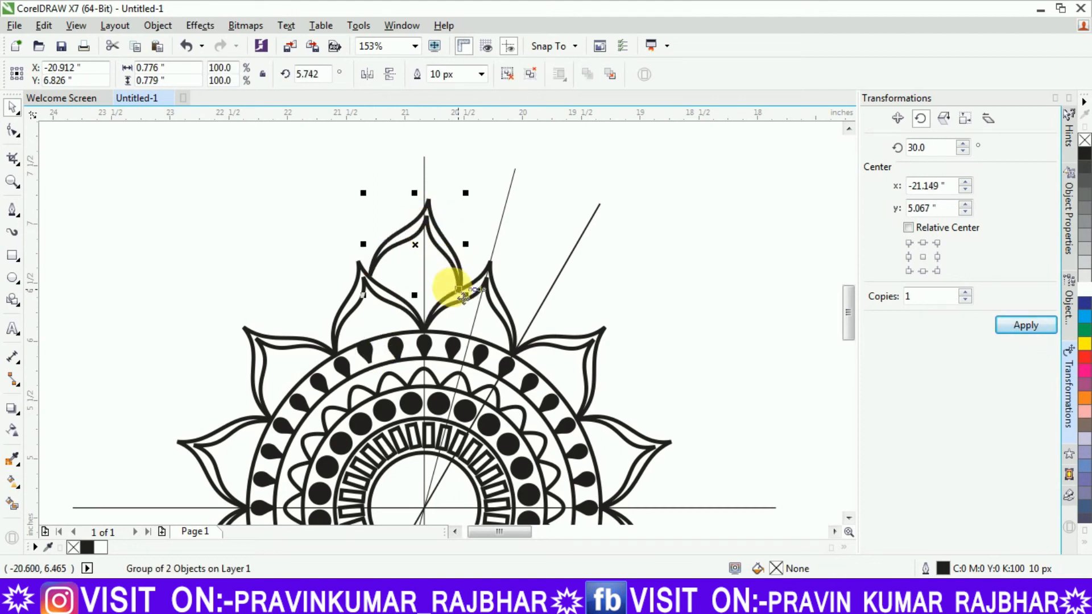
Rotate the raised petal group to about 16.7° and nudge it slightly right and down toward the vertical guide line.
{"action": "mouse_move", "coordinate": [387, 451]}
{"action": "left_mouse_down"}
{"action": "mouse_move", "coordinate": [403, 246]}
{"action": "mouse_move", "coordinate": [419, 262]}
{"action": "left_mouse_up"}
{"action": "mouse_move", "coordinate": [466, 296]}
{"action": "left_mouse_down"}
{"action": "mouse_move", "coordinate": [488, 300]}
{"action": "mouse_move", "coordinate": [476, 289]}
{"action": "left_mouse_up"}
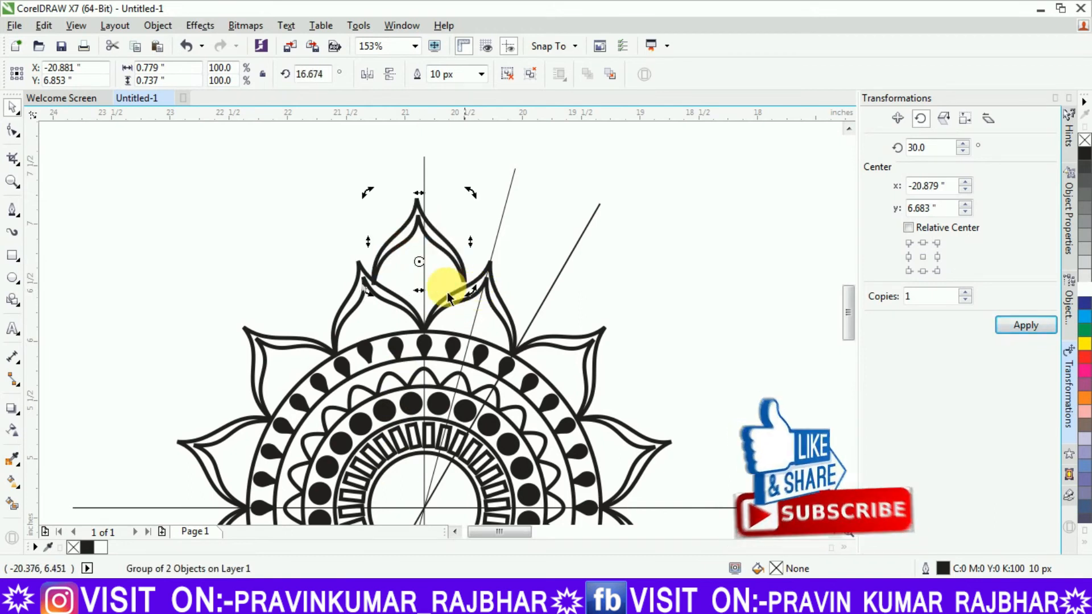
{"action": "key", "text": "Right"}
{"action": "key", "text": "Right"}
{"action": "key", "text": "Down"}
{"action": "key", "text": "Down"}
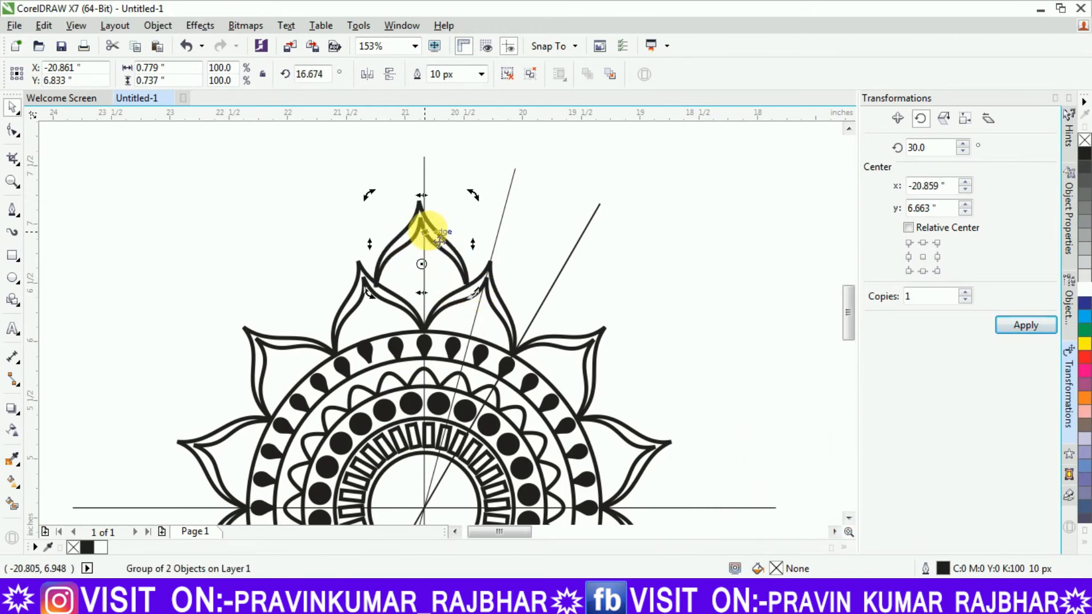
Straighten the raised petal group to about 12.9° rotation, with its tip aligned on the vertical guide line.
{"action": "left_click_drag", "start_coordinate": [470, 295], "coordinate": [481, 306]}
{"action": "left_click", "coordinate": [426, 243]}
{"action": "scroll", "coordinate": [426, 244], "scroll_direction": "up", "scroll_amount": 2}
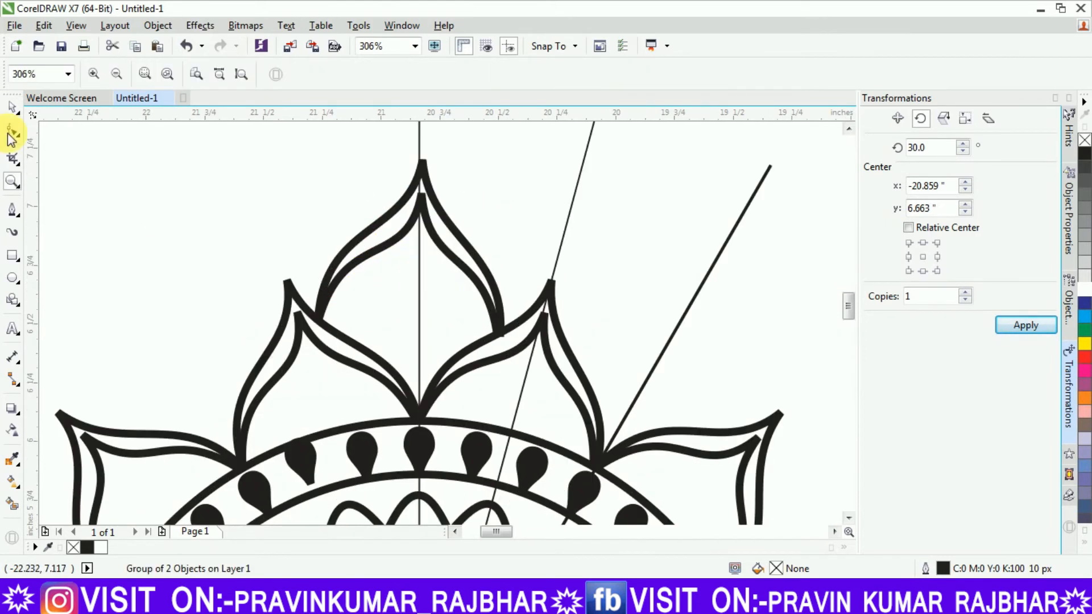
{"action": "left_click", "coordinate": [394, 283]}
{"action": "left_click", "coordinate": [310, 338]}
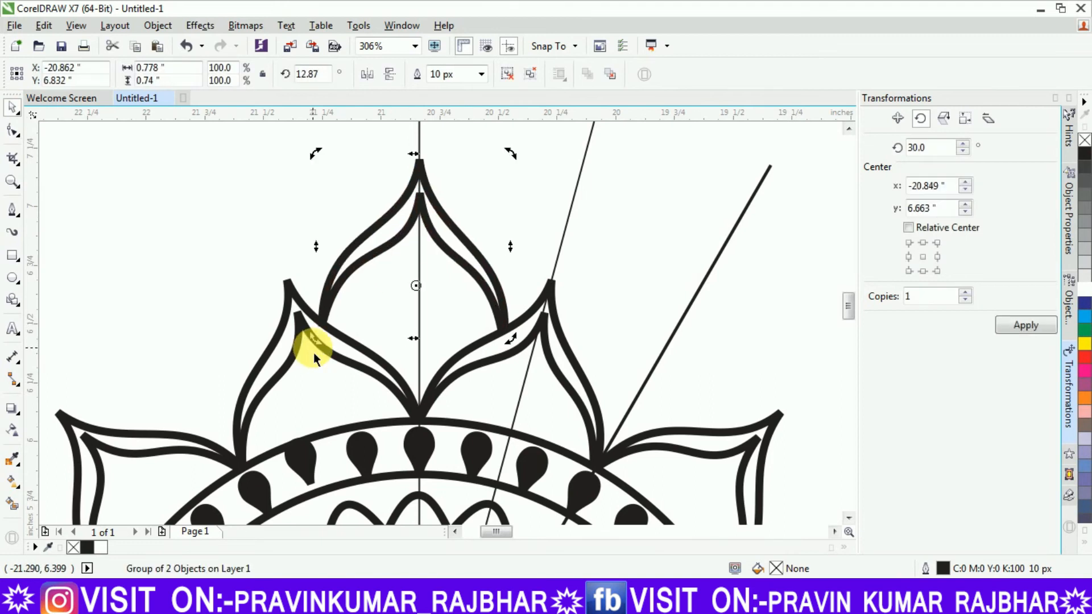
Move the raised petal's rotation center to the common center and repeat single copies at 30° to form a second petal ring.
{"action": "mouse_move", "coordinate": [426, 304]}
{"action": "left_mouse_down"}
{"action": "mouse_move", "coordinate": [446, 548]}
{"action": "mouse_move", "coordinate": [434, 511]}
{"action": "mouse_move", "coordinate": [432, 555]}
{"action": "mouse_move", "coordinate": [419, 462]}
{"action": "left_mouse_up"}
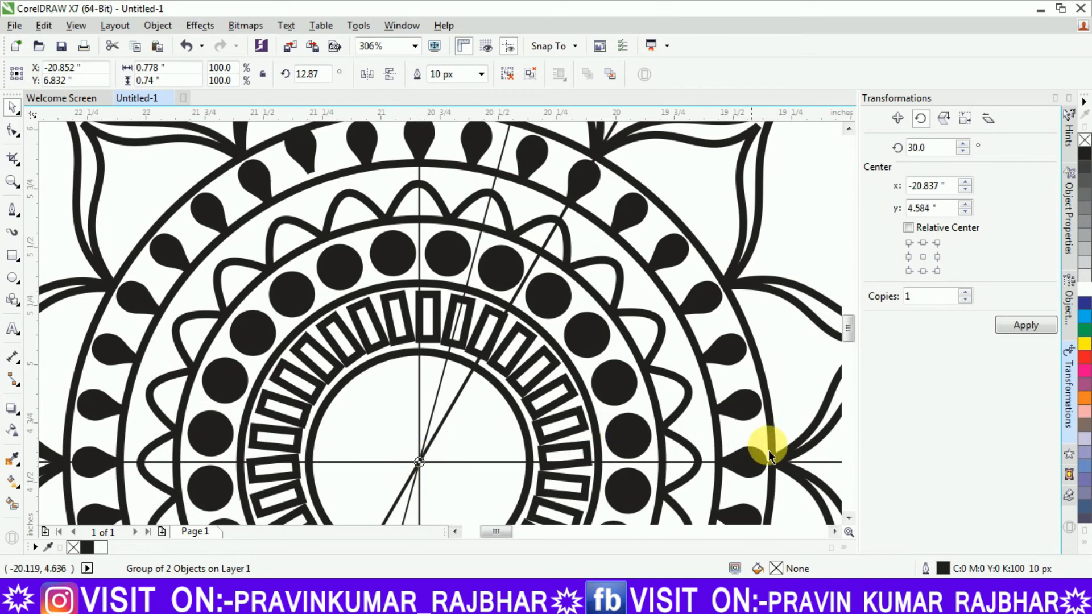
{"action": "left_click", "coordinate": [1022, 330]}
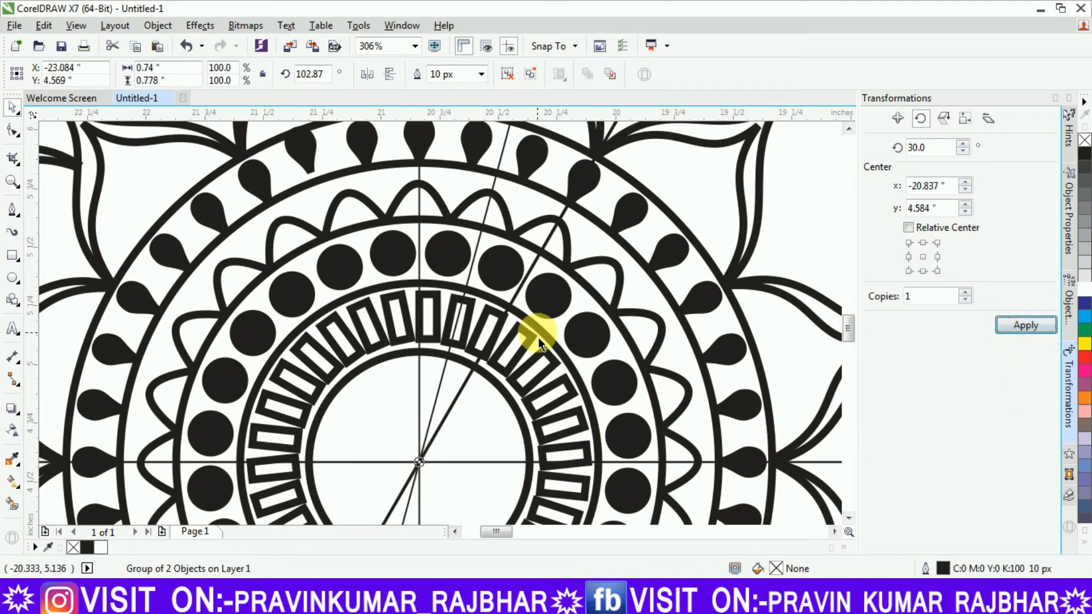
{"action": "key", "text": "z"}
{"action": "key", "text": "F3"}
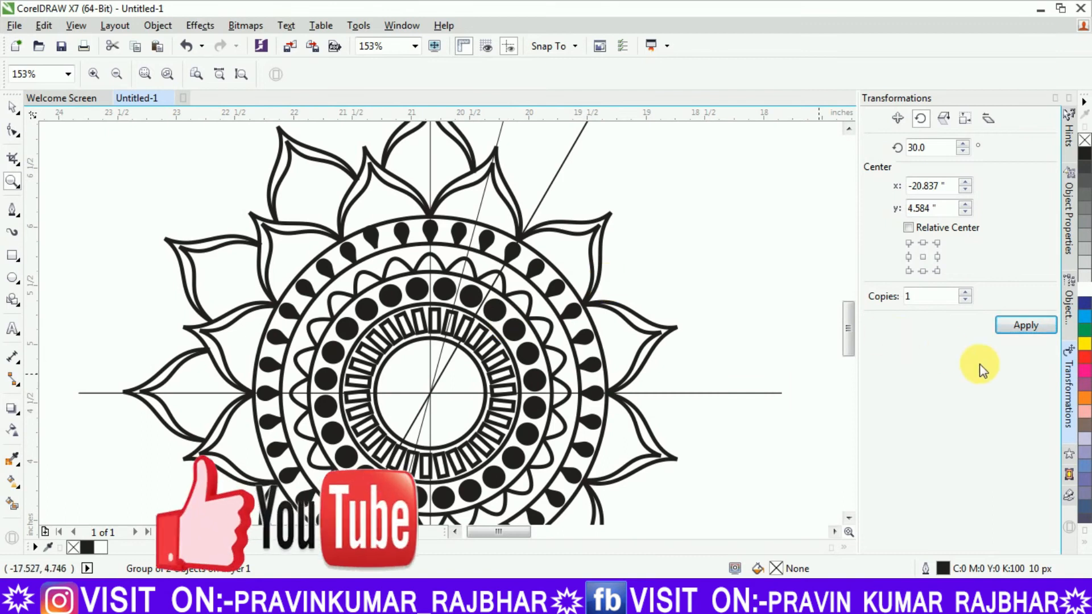
{"action": "left_click", "coordinate": [1021, 325]}
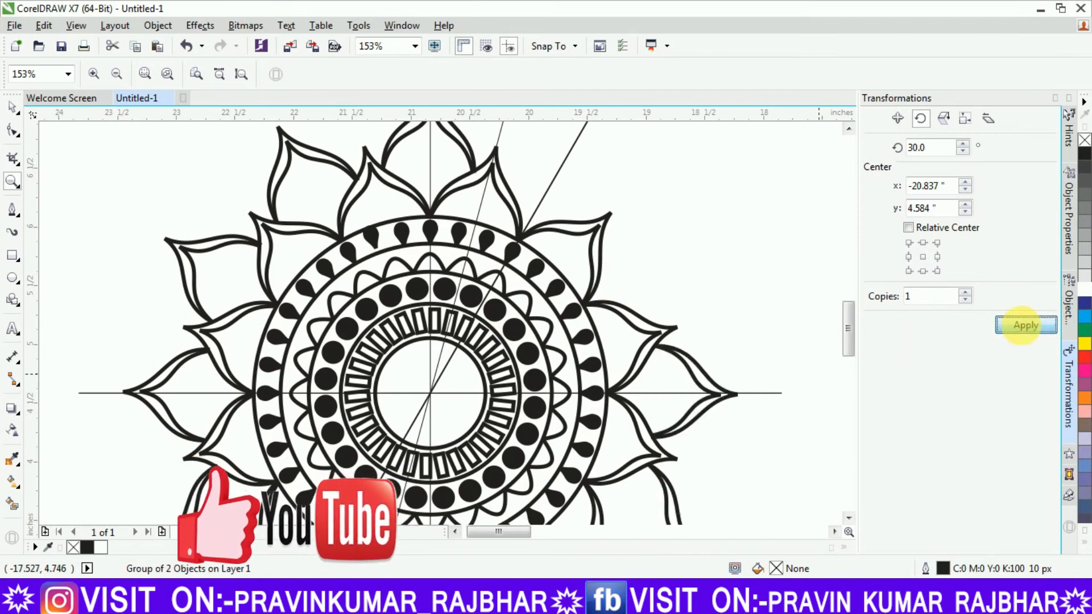
{"action": "left_click", "coordinate": [1021, 326]}
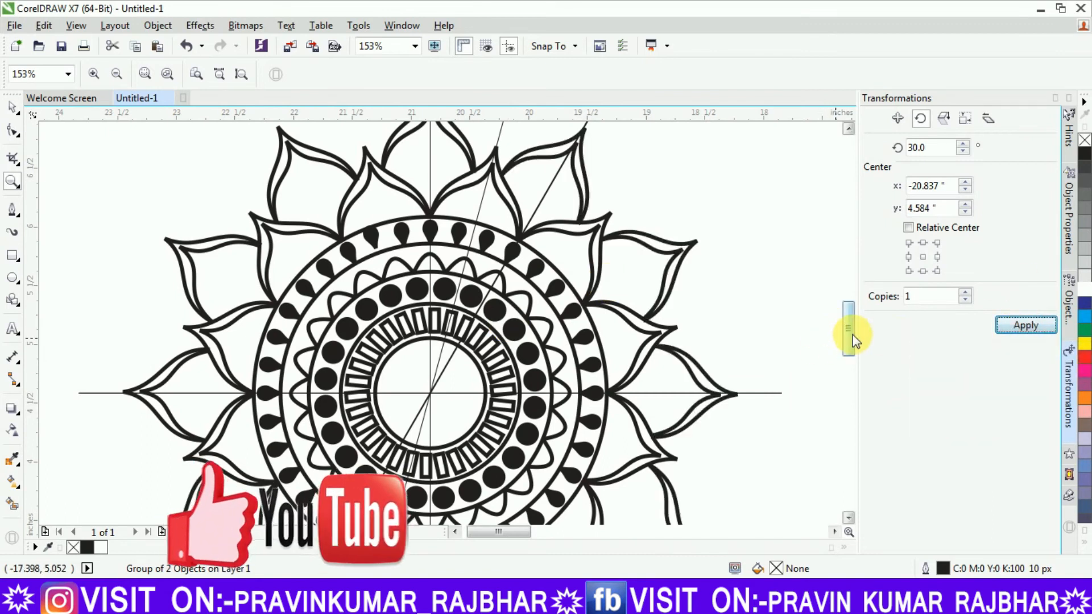
Draw small curled strokes inside the petal just right of the vertical guide, using a 0.03-inch Artistic Media brush.
{"action": "left_click_drag", "start_coordinate": [851, 329], "coordinate": [847, 311]}
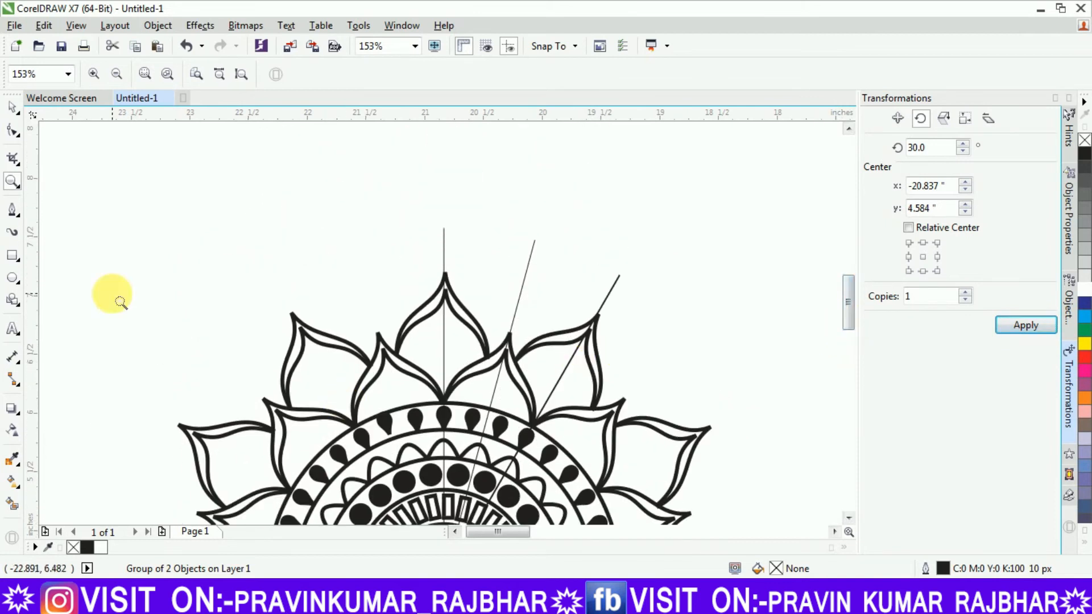
{"action": "left_click", "coordinate": [16, 234]}
{"action": "left_click", "coordinate": [13, 108]}
{"action": "left_click", "coordinate": [112, 199]}
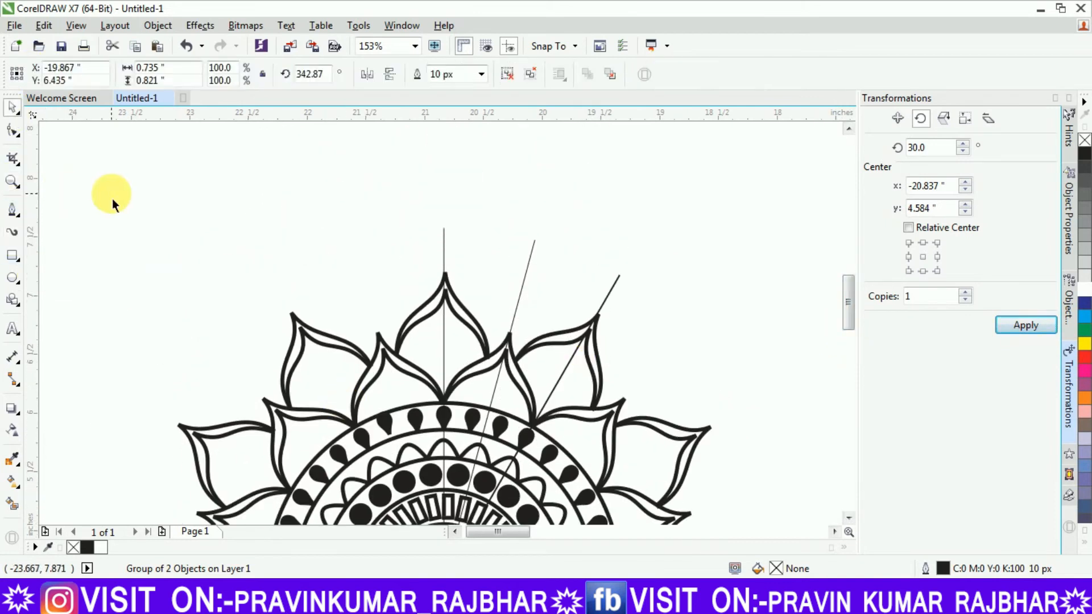
{"action": "left_click", "coordinate": [13, 233]}
{"action": "scroll", "coordinate": [531, 207], "scroll_direction": "down", "scroll_amount": 3}
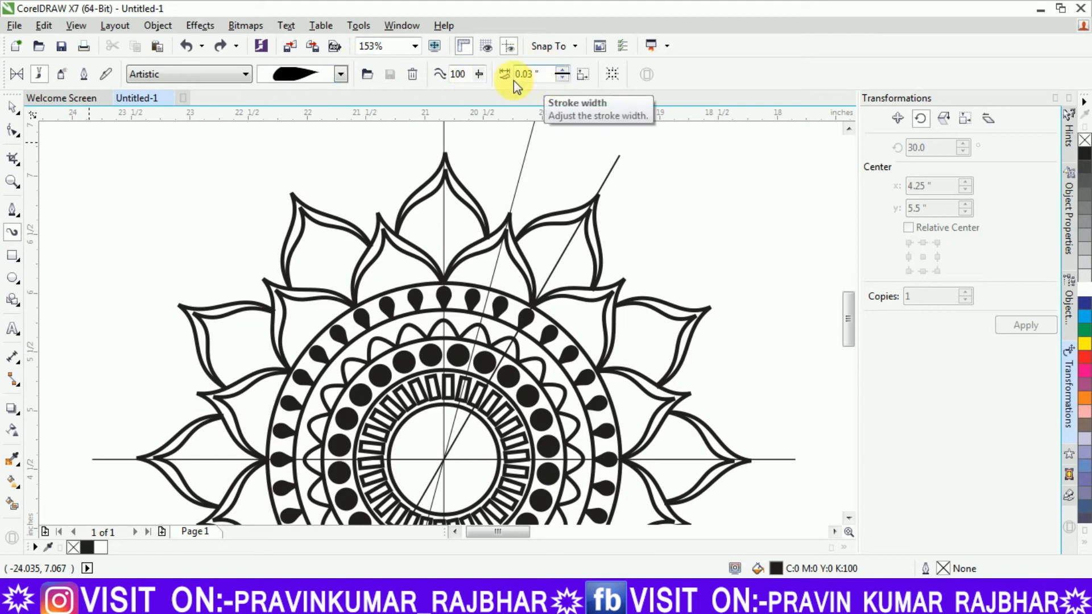
{"action": "left_click", "coordinate": [480, 272]}
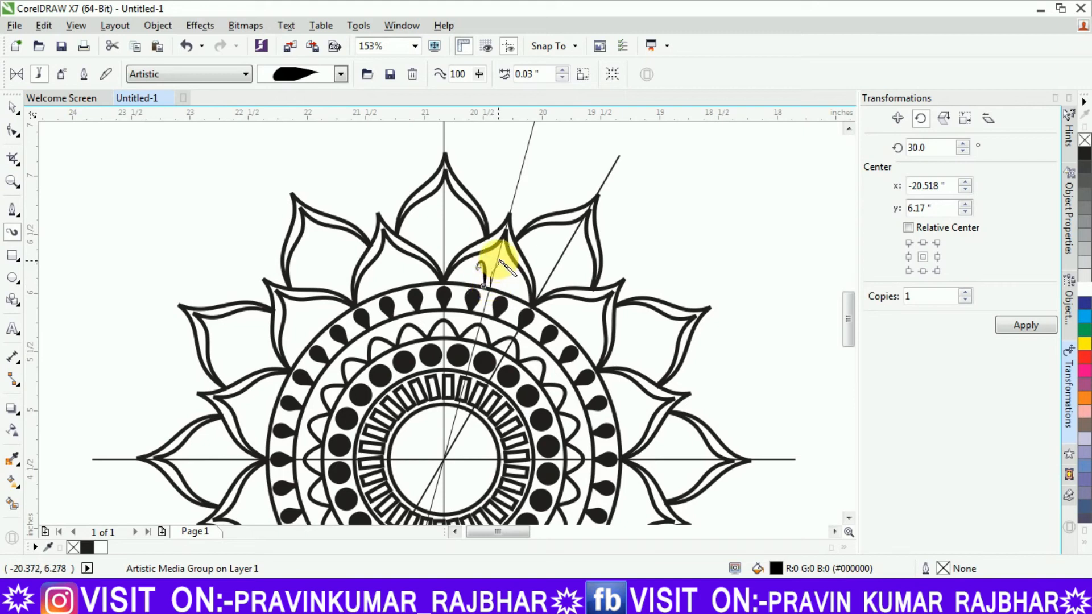
{"action": "left_click_drag", "start_coordinate": [498, 255], "coordinate": [498, 253]}
{"action": "key", "text": "ctrl+z"}
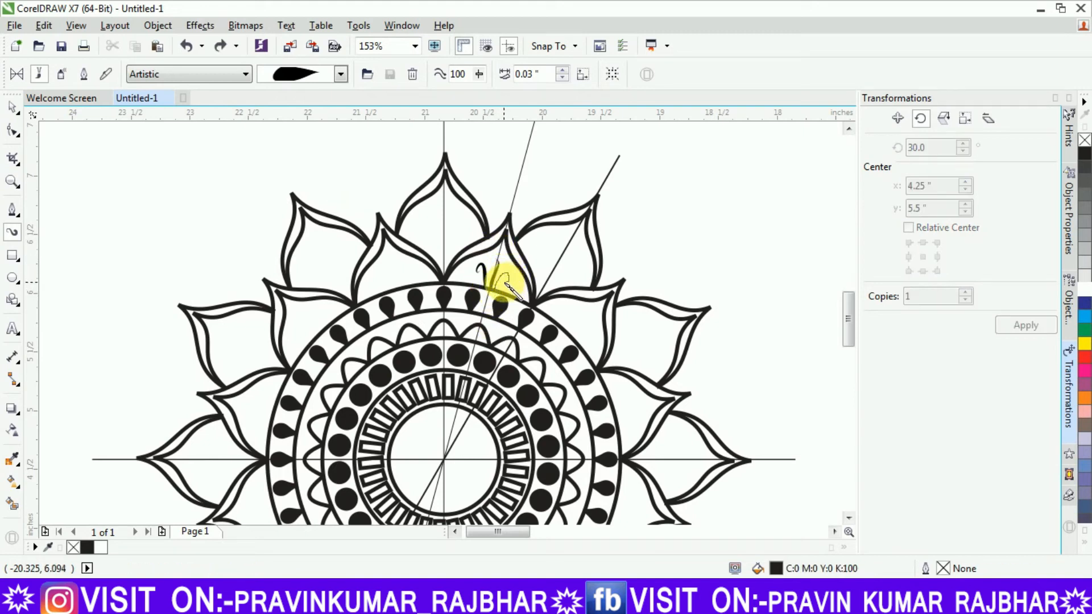
{"action": "left_click_drag", "start_coordinate": [505, 282], "coordinate": [504, 284]}
{"action": "left_click", "coordinate": [154, 190]}
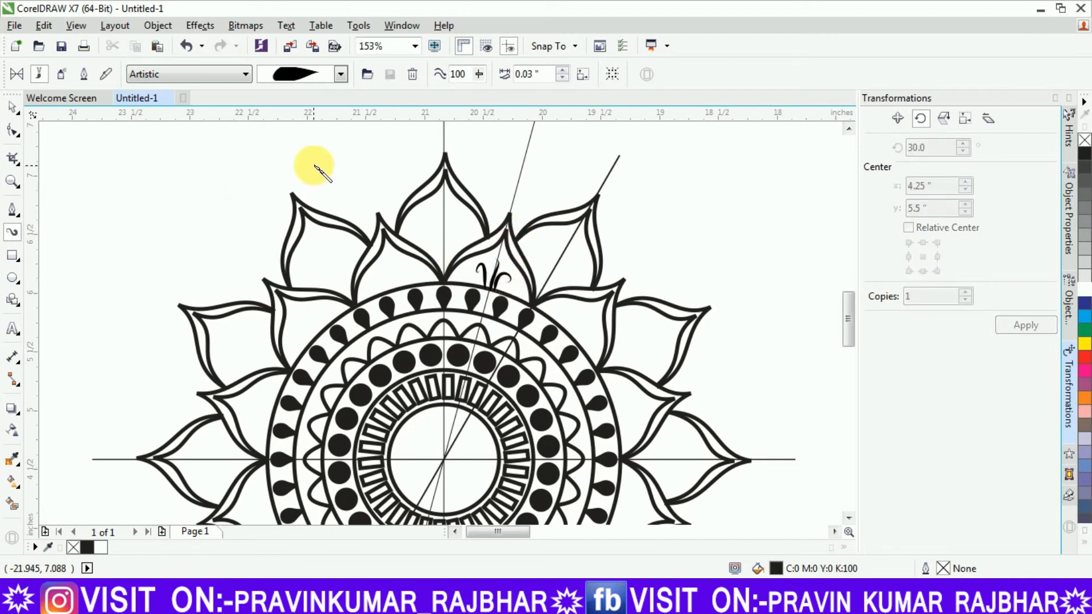
Select the six curl strokes inside the petal just right of the vertical guide line and group them.
{"action": "left_click", "coordinate": [12, 107]}
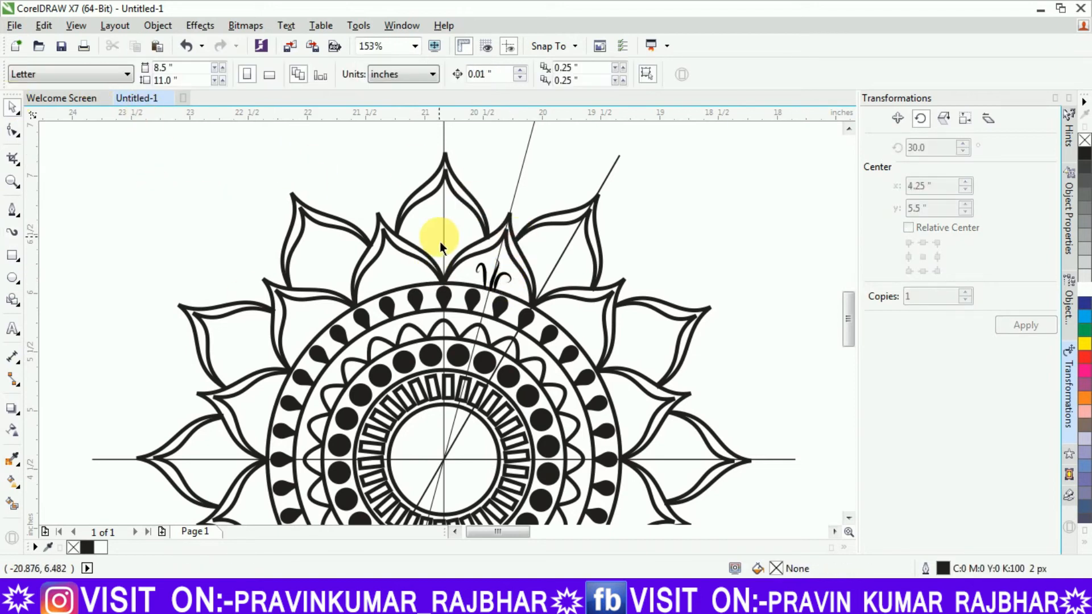
{"action": "left_click", "coordinate": [473, 274]}
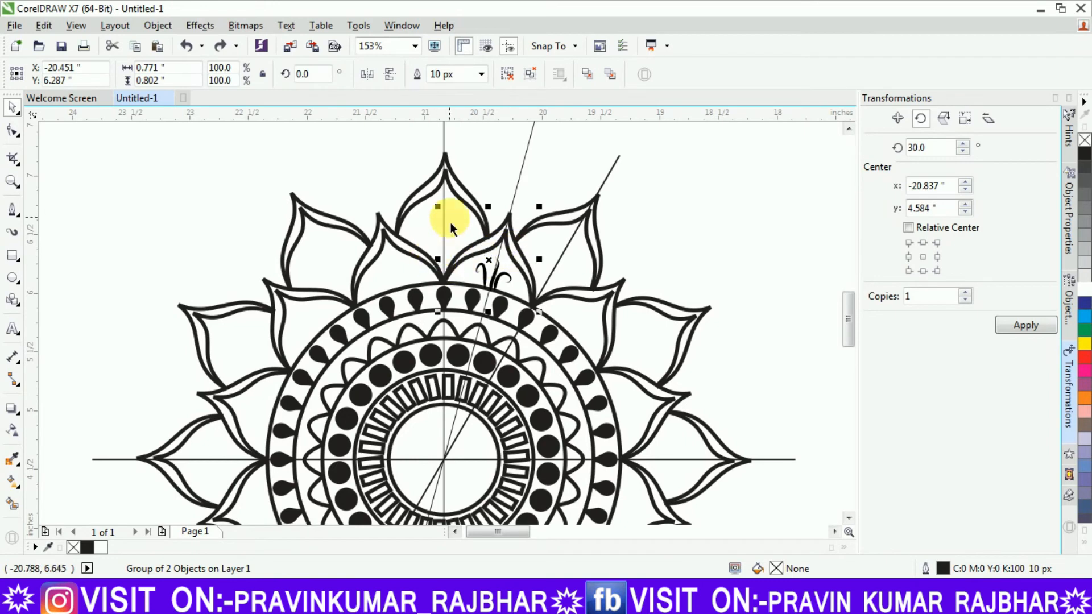
{"action": "left_click_drag", "start_coordinate": [507, 265], "coordinate": [507, 268]}
{"action": "left_click_drag", "start_coordinate": [468, 160], "coordinate": [523, 297]}
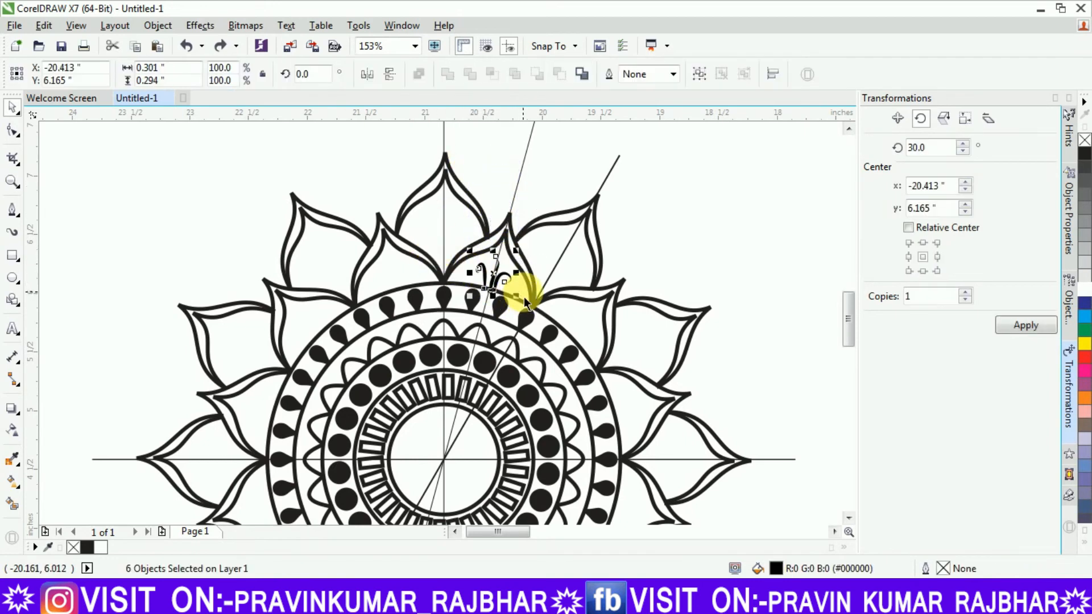
{"action": "left_click", "coordinate": [155, 25]}
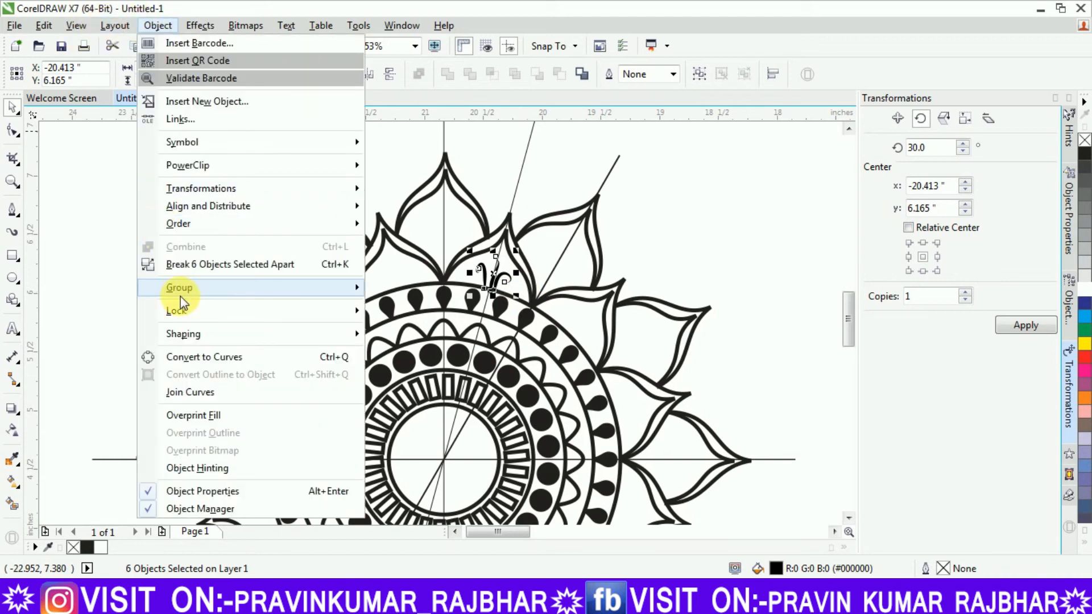
{"action": "mouse_move", "coordinate": [180, 289]}
{"action": "left_click", "coordinate": [415, 291]}
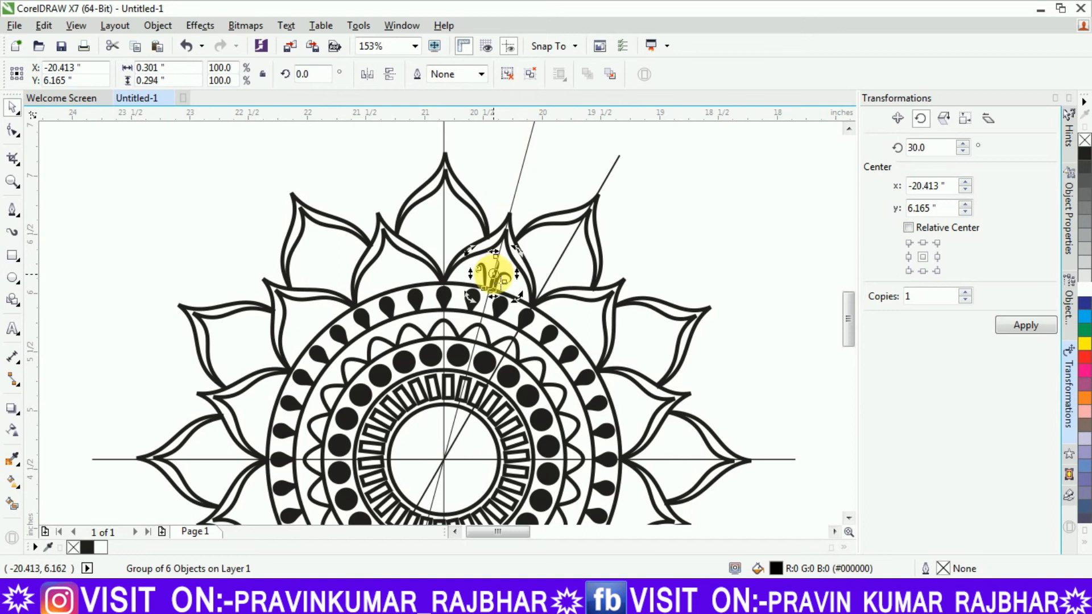
Move the curl group's rotation center to the mandala's common center and repeat single copies at 30° around the full petal ring.
{"action": "left_click_drag", "start_coordinate": [493, 276], "coordinate": [448, 465]}
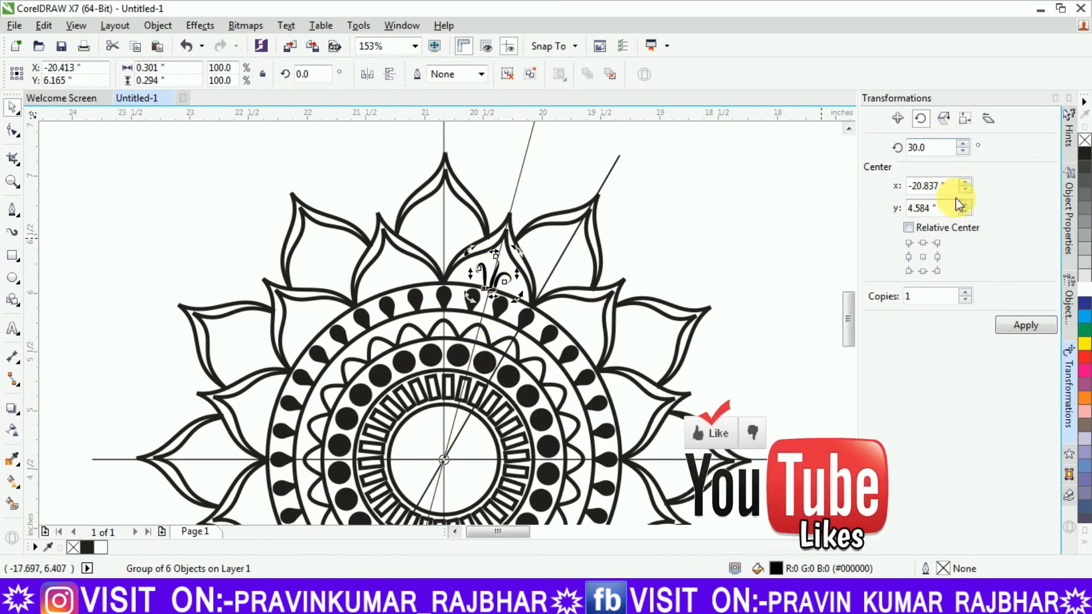
{"action": "left_click", "coordinate": [1016, 325]}
{"action": "left_click", "coordinate": [1016, 326]}
{"action": "left_click", "coordinate": [1016, 326]}
{"action": "left_click", "coordinate": [1015, 326]}
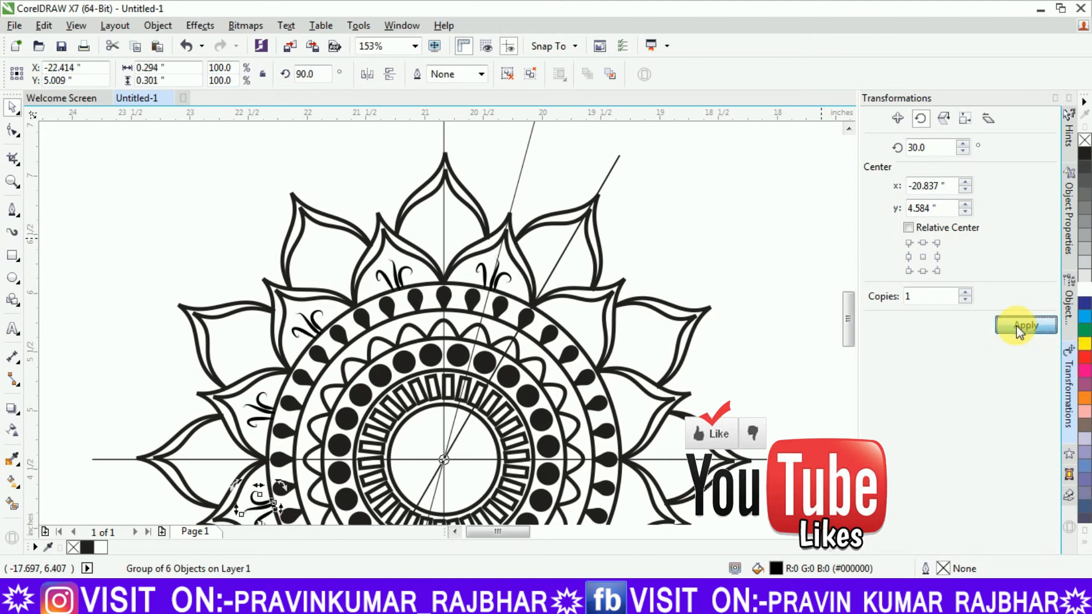
{"action": "left_click", "coordinate": [1015, 326]}
{"action": "left_click", "coordinate": [1015, 326]}
{"action": "left_click", "coordinate": [1016, 326]}
{"action": "left_click", "coordinate": [1015, 326]}
{"action": "left_click", "coordinate": [1016, 326]}
{"action": "left_click", "coordinate": [1015, 325]}
{"action": "left_click", "coordinate": [1016, 326]}
{"action": "left_click", "coordinate": [1015, 326]}
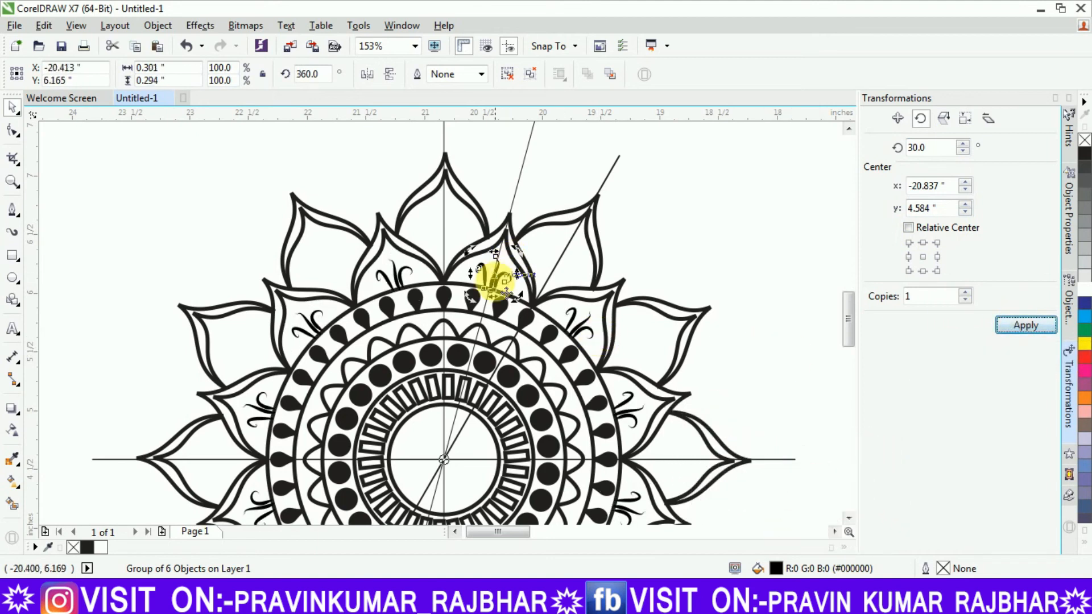
Place a duplicate of the curl group at the base of the top petal, centered on the vertical guide line.
{"action": "left_click", "coordinate": [158, 260]}
{"action": "left_click_drag", "start_coordinate": [492, 284], "coordinate": [446, 238]}
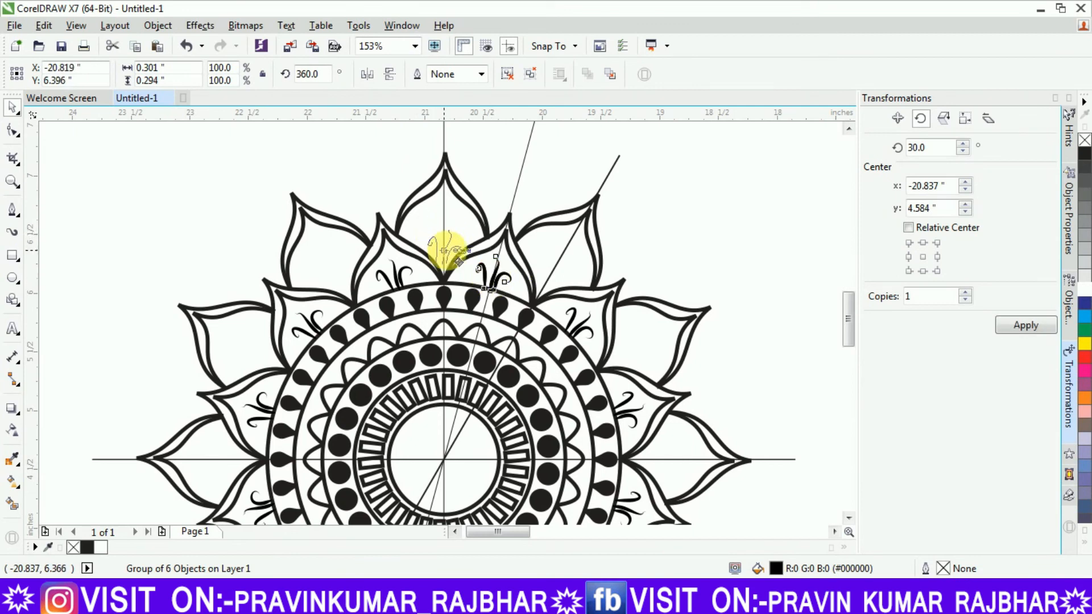
{"action": "left_click_drag", "start_coordinate": [457, 265], "coordinate": [457, 265]}
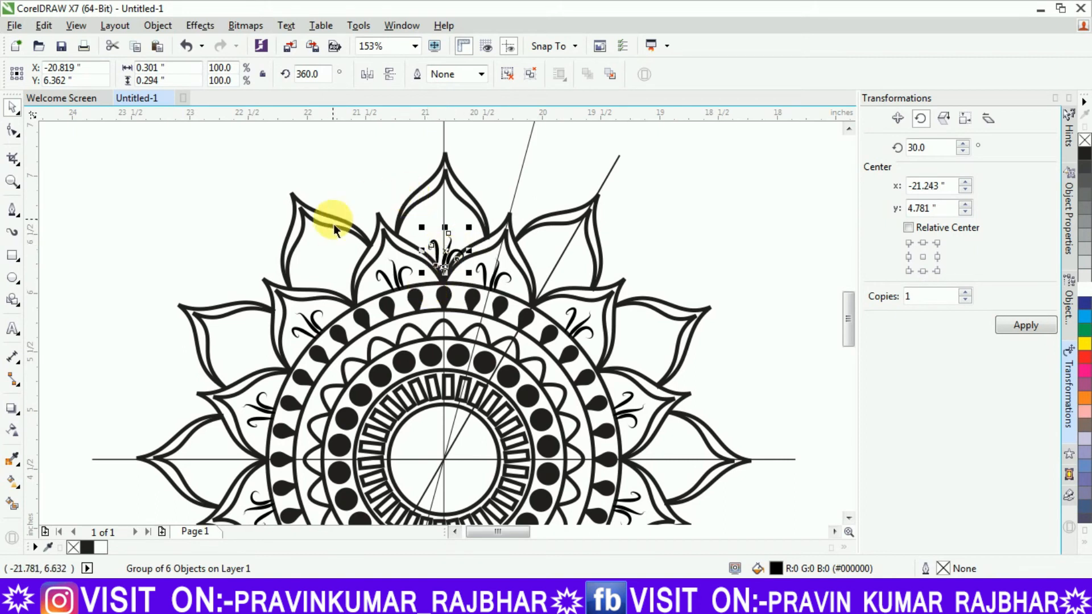
Rotate the top petal's curl group to about 18° and nudge it slightly left and up so it sits upright on the vertical guide.
{"action": "left_click", "coordinate": [446, 245]}
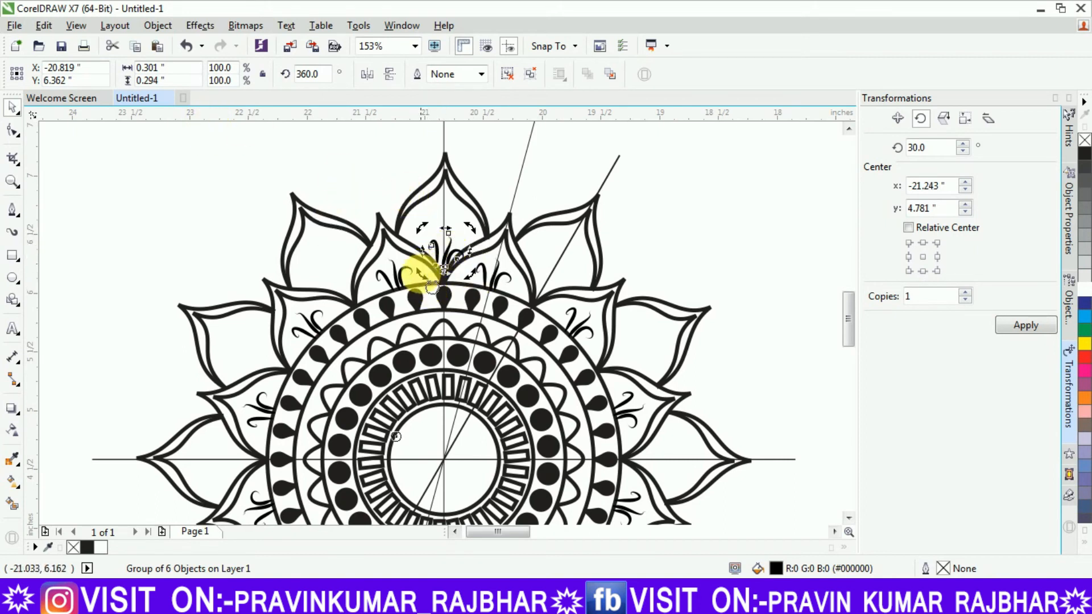
{"action": "left_click_drag", "start_coordinate": [434, 290], "coordinate": [436, 293]}
{"action": "left_click", "coordinate": [166, 244]}
{"action": "left_click", "coordinate": [443, 255]}
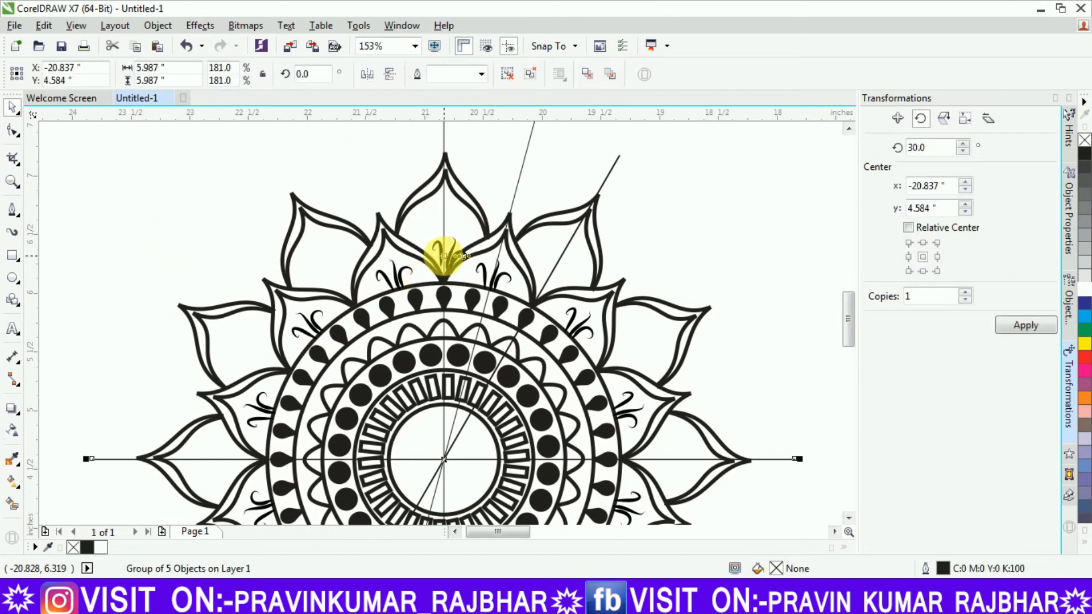
{"action": "left_click", "coordinate": [429, 274]}
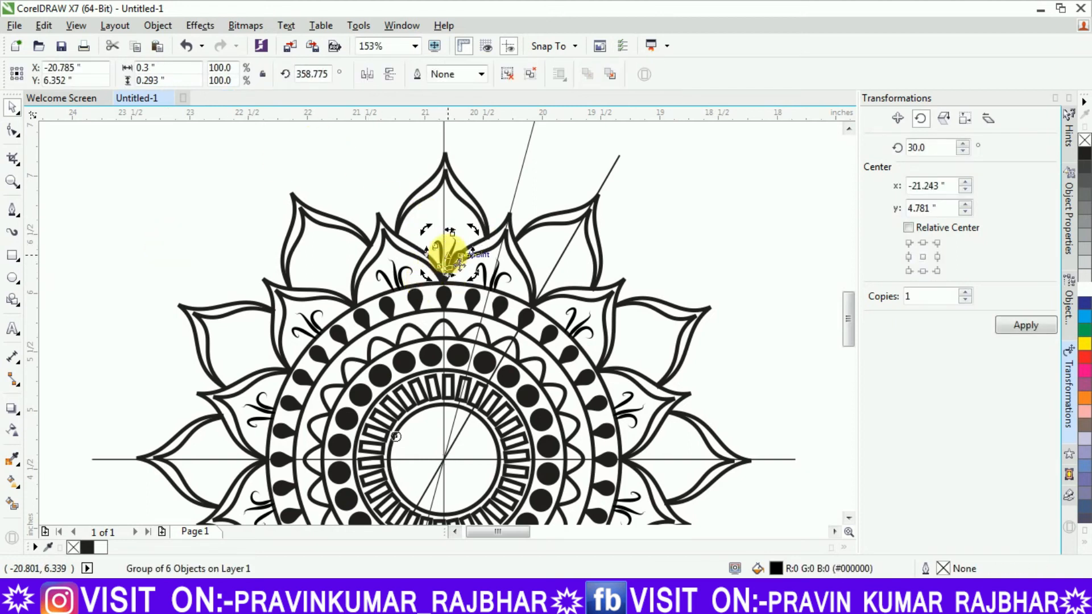
{"action": "left_click_drag", "start_coordinate": [450, 256], "coordinate": [403, 435]}
{"action": "left_click_drag", "start_coordinate": [451, 258], "coordinate": [451, 252]}
{"action": "left_click_drag", "start_coordinate": [435, 293], "coordinate": [429, 295]}
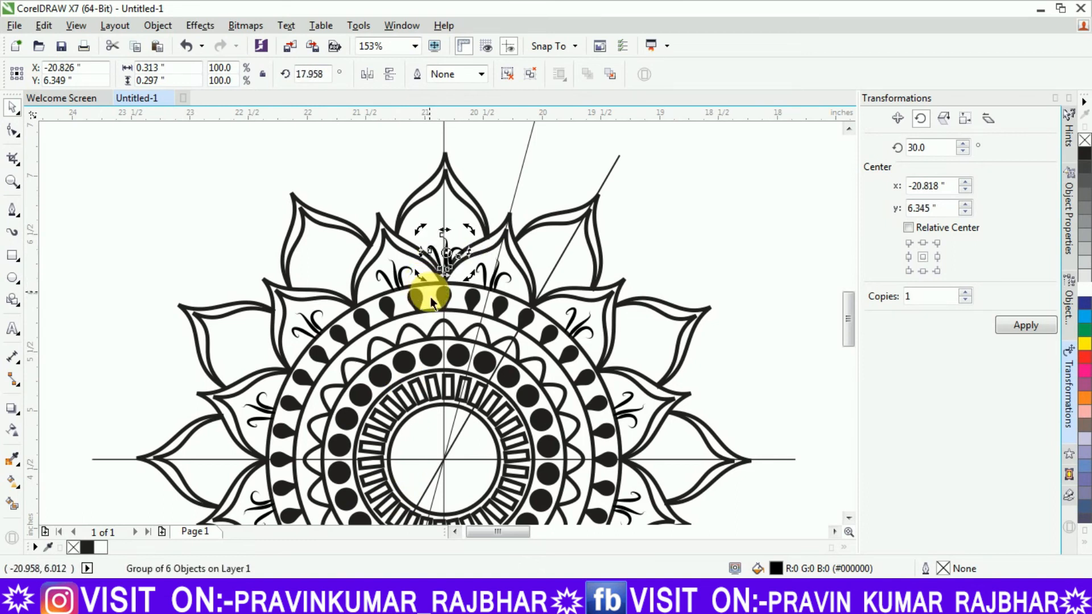
{"action": "key", "text": "Up"}
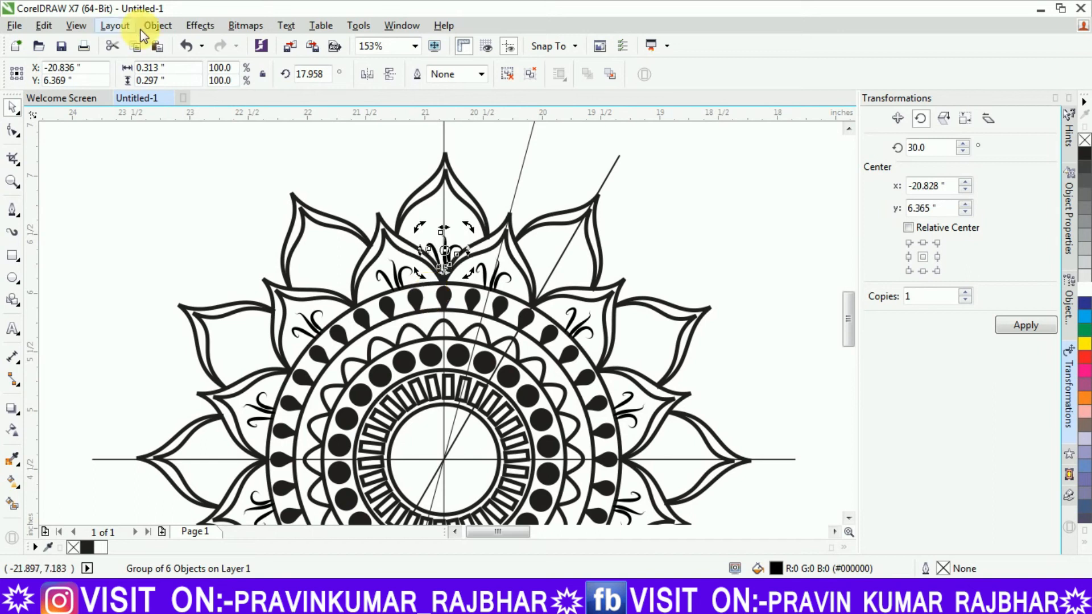
{"action": "left_click", "coordinate": [286, 170]}
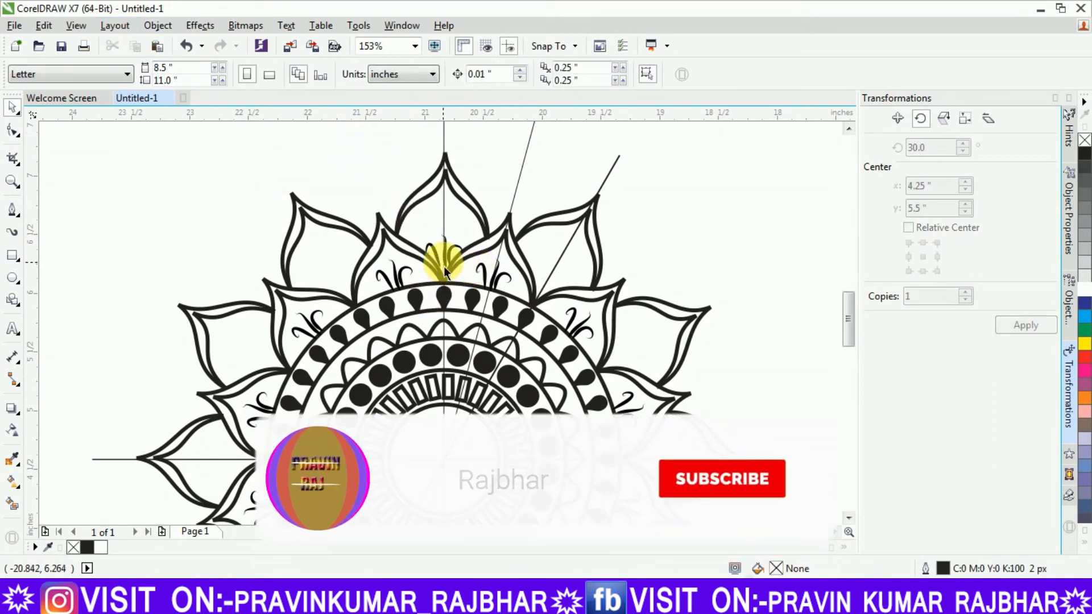
Select the central stroke of the top petal's curl motif on its own and stretch it down toward the petal's base.
{"action": "left_click", "coordinate": [444, 269]}
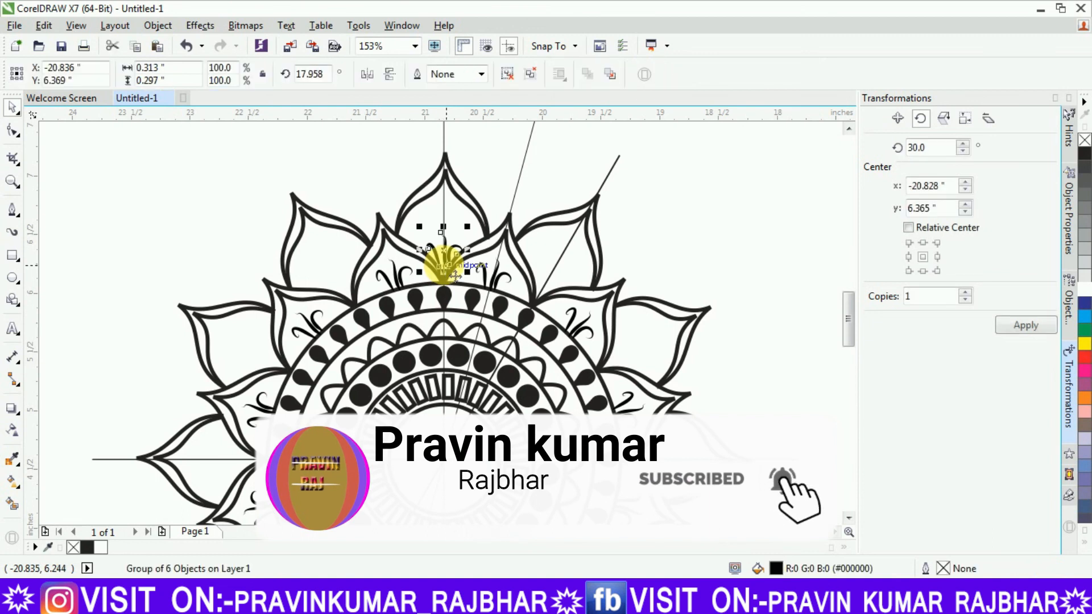
{"action": "left_click", "coordinate": [410, 189]}
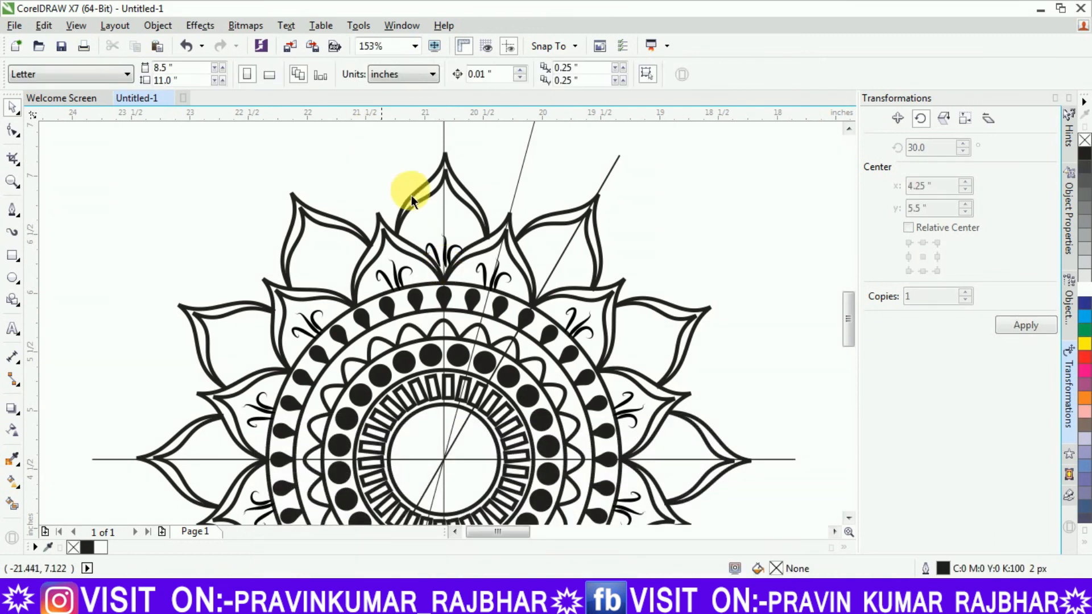
{"action": "left_click", "coordinate": [442, 241]}
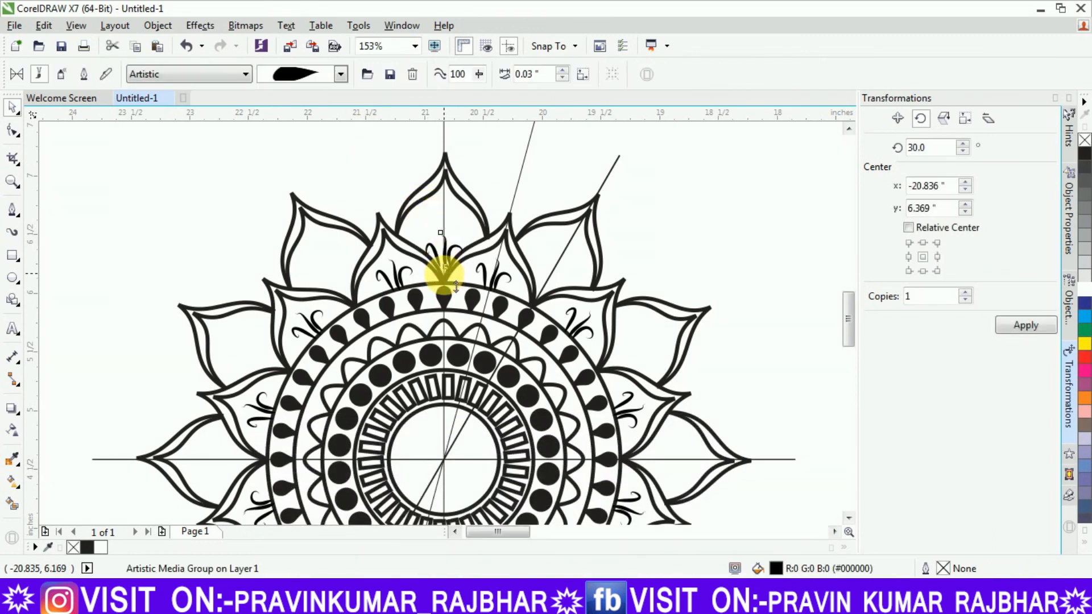
{"action": "left_click", "coordinate": [376, 152]}
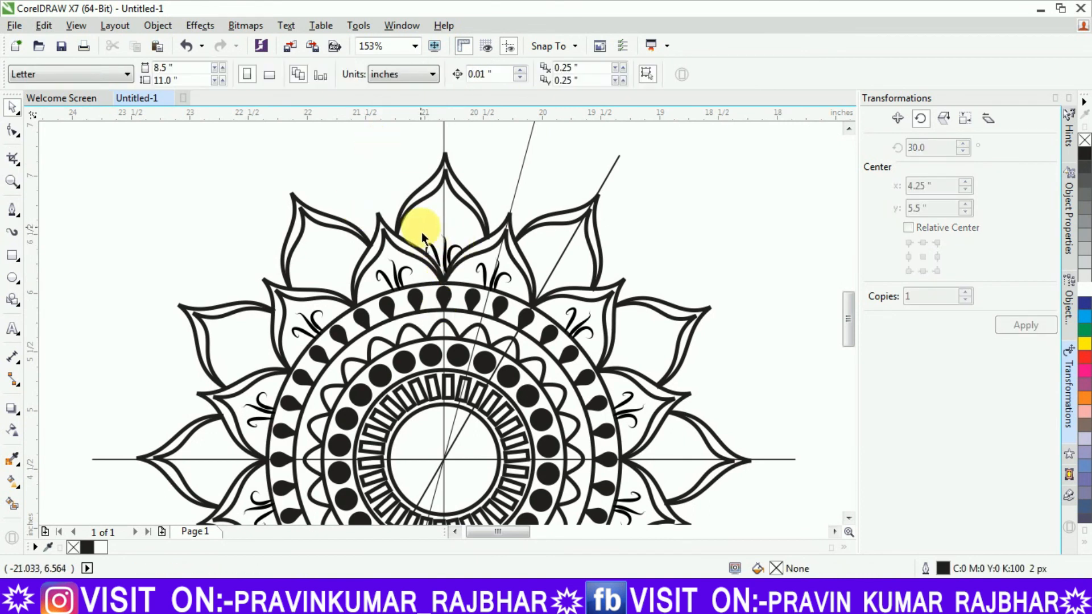
Regroup the top petal's curls, repeat them around the common center in single 30° copies, and undo the surplus last copy.
{"action": "left_click_drag", "start_coordinate": [410, 164], "coordinate": [443, 460]}
{"action": "key", "text": "ctrl+g"}
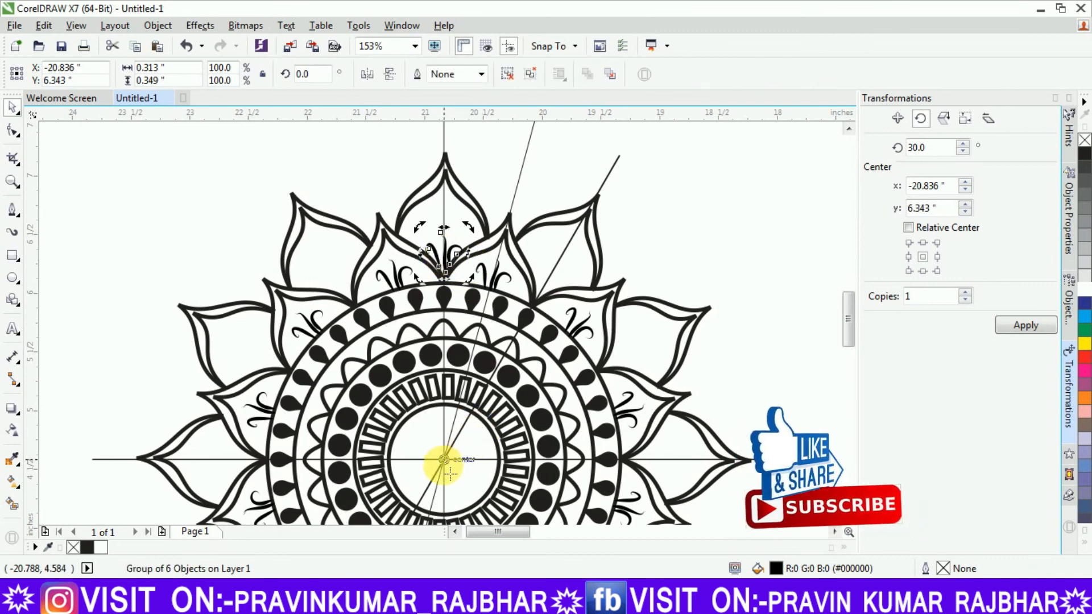
{"action": "left_click", "coordinate": [1017, 325]}
{"action": "left_click", "coordinate": [1017, 324]}
{"action": "left_click", "coordinate": [1021, 325]}
{"action": "left_click", "coordinate": [1021, 326]}
{"action": "left_click", "coordinate": [1021, 326]}
{"action": "left_click", "coordinate": [1018, 328]}
{"action": "left_click", "coordinate": [1018, 329]}
{"action": "left_click", "coordinate": [1018, 330]}
{"action": "left_click", "coordinate": [1018, 330]}
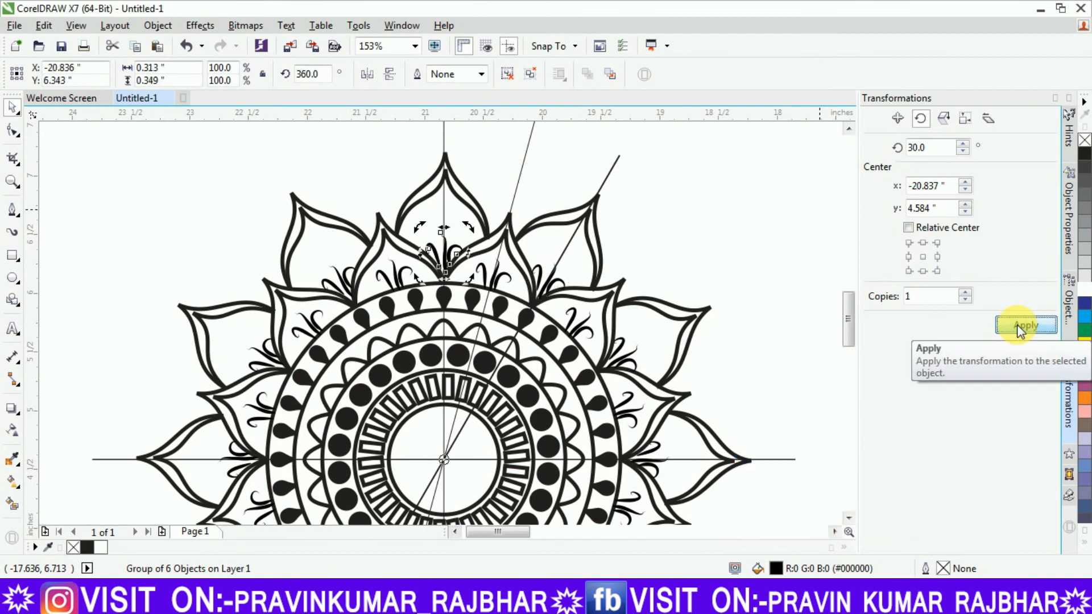
{"action": "key", "text": "ctrl+z"}
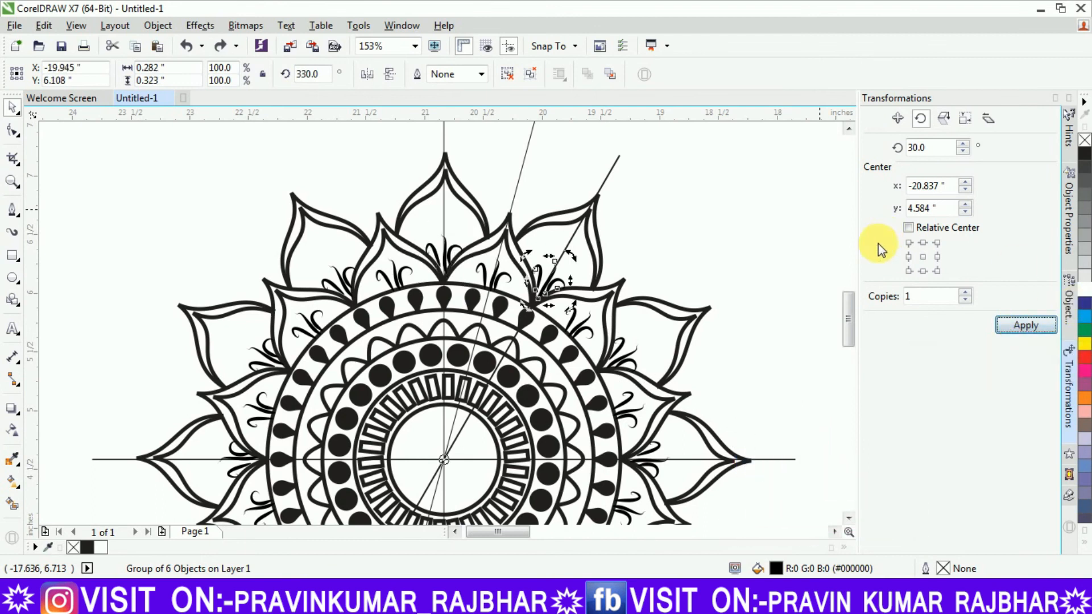
{"action": "left_click", "coordinate": [829, 378]}
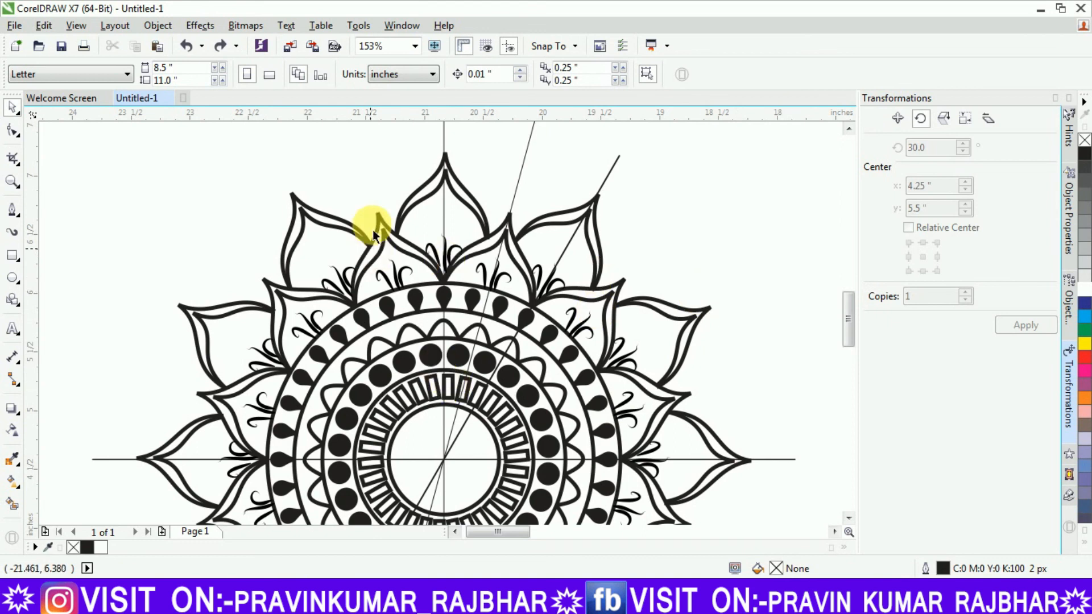
Draw a nine-point complex star about 0.25 by 0.21 inches inside the top petal and fill it black.
{"action": "left_click", "coordinate": [19, 285]}
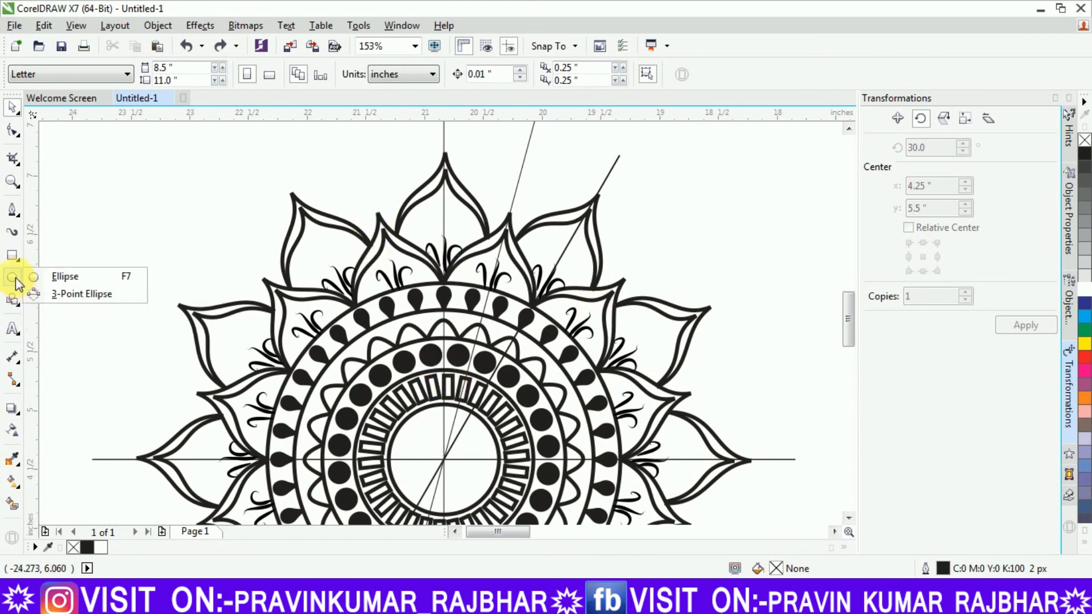
{"action": "left_click", "coordinate": [16, 301]}
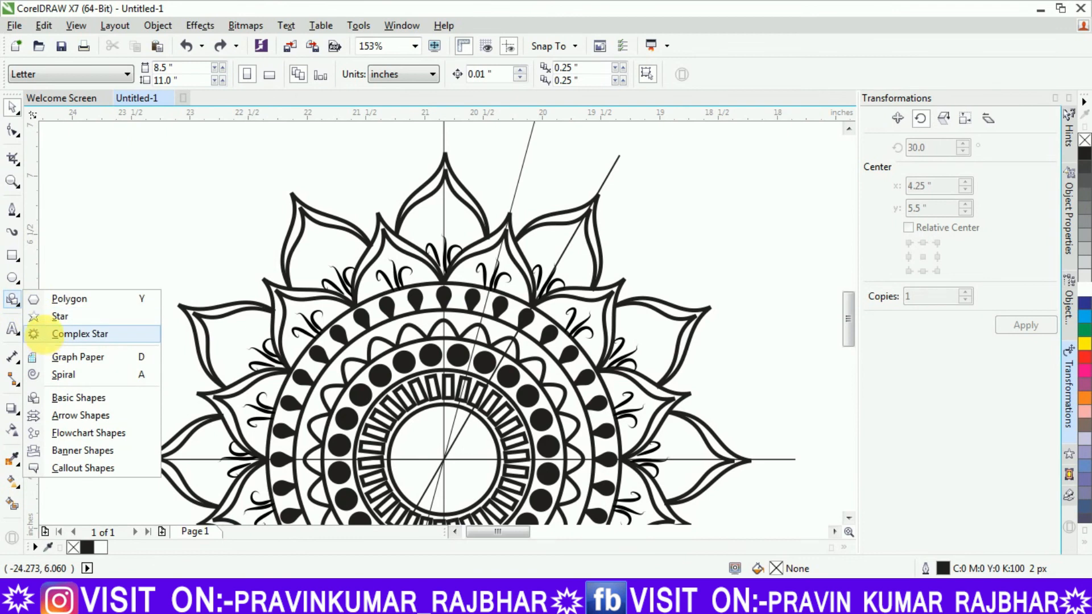
{"action": "left_click", "coordinate": [35, 334]}
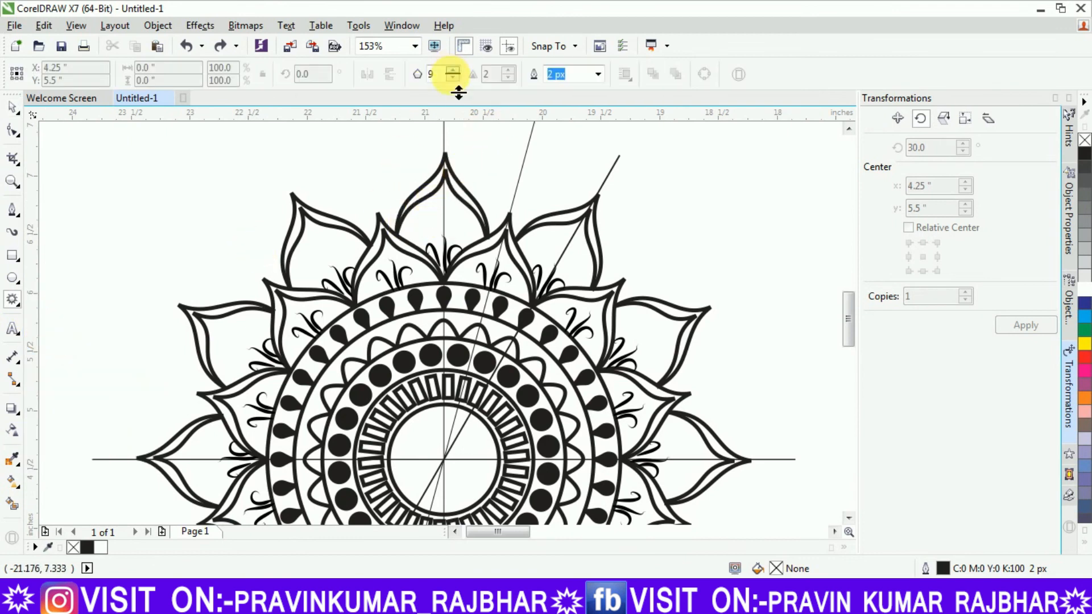
{"action": "mouse_move", "coordinate": [435, 198]}
{"action": "left_mouse_down"}
{"action": "mouse_move", "coordinate": [451, 226]}
{"action": "mouse_move", "coordinate": [475, 233]}
{"action": "left_mouse_up"}
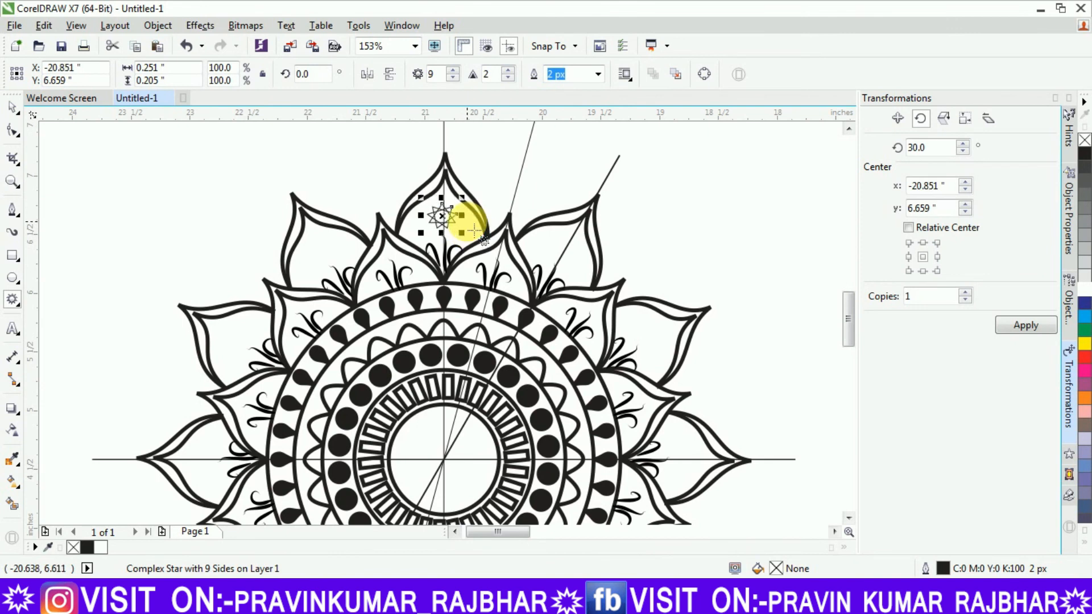
{"action": "left_click", "coordinate": [1084, 154]}
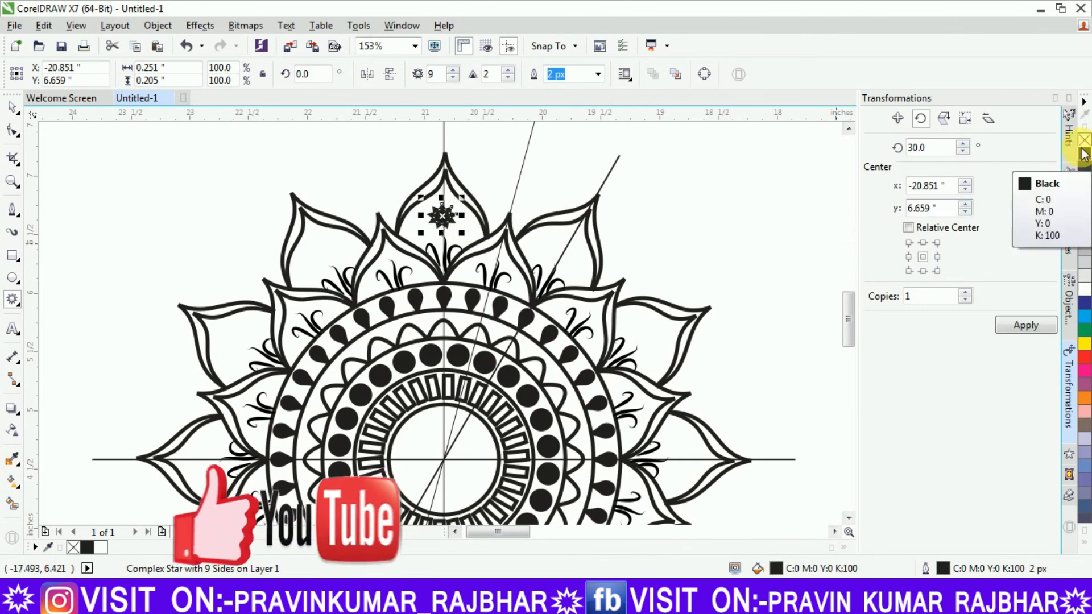
{"action": "left_click", "coordinate": [322, 193]}
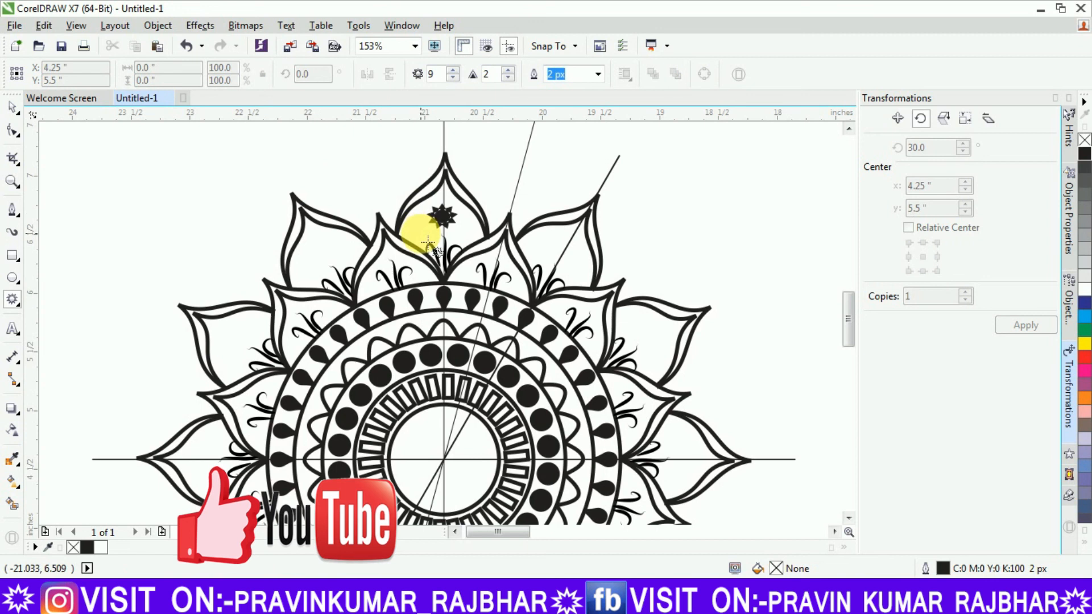
Move the star's rotation center to the common center and repeat single copies at 30° so each outer petal gets a star.
{"action": "left_click", "coordinate": [448, 226]}
{"action": "left_click", "coordinate": [441, 216]}
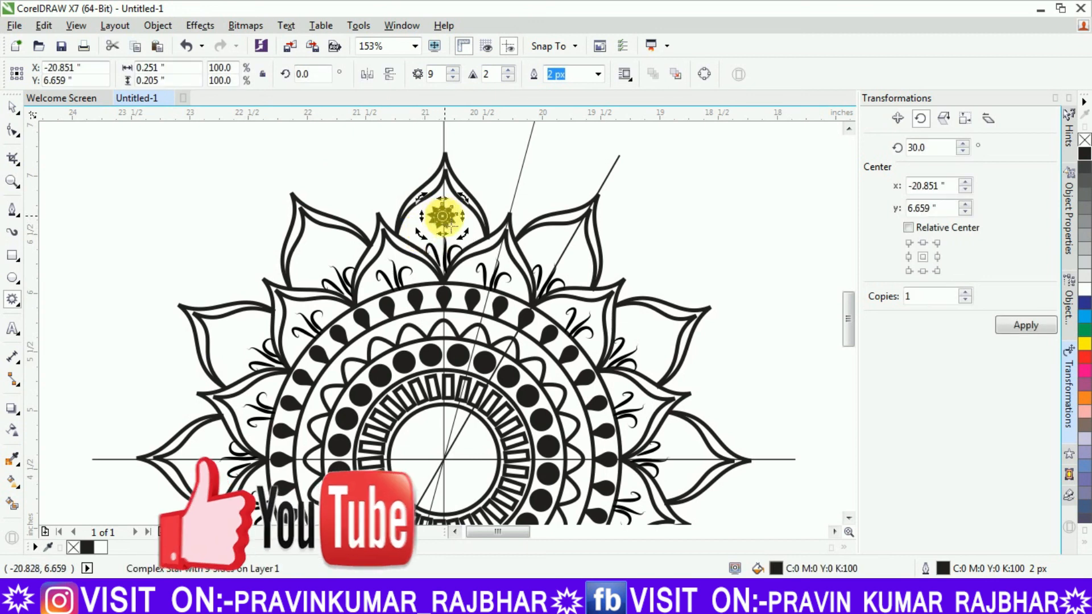
{"action": "left_click_drag", "start_coordinate": [442, 216], "coordinate": [458, 467]}
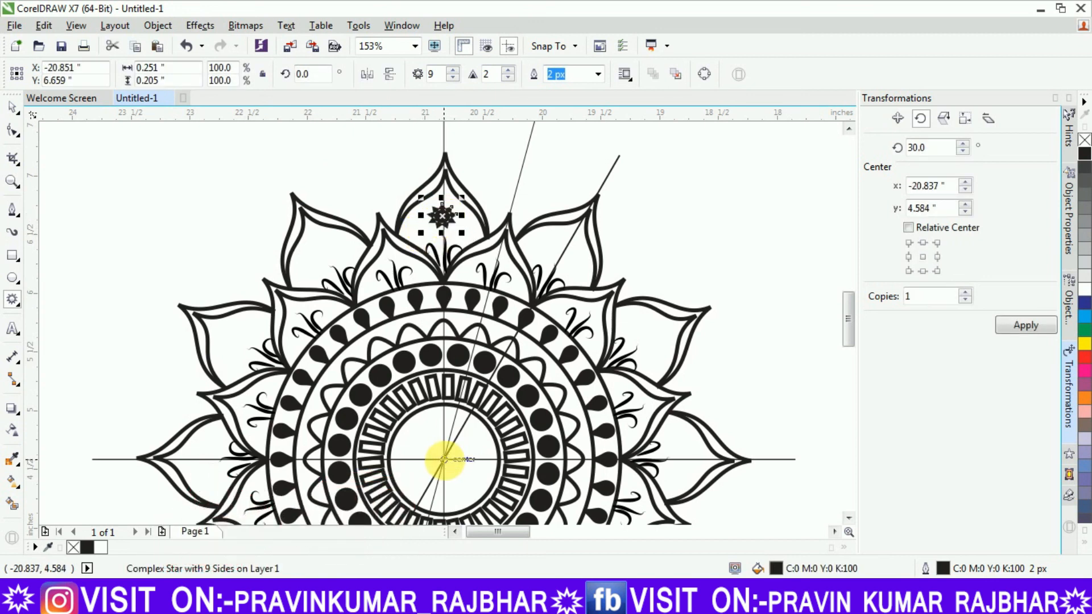
{"action": "left_click", "coordinate": [1016, 324]}
{"action": "left_click", "coordinate": [1016, 324]}
{"action": "left_click", "coordinate": [1016, 325]}
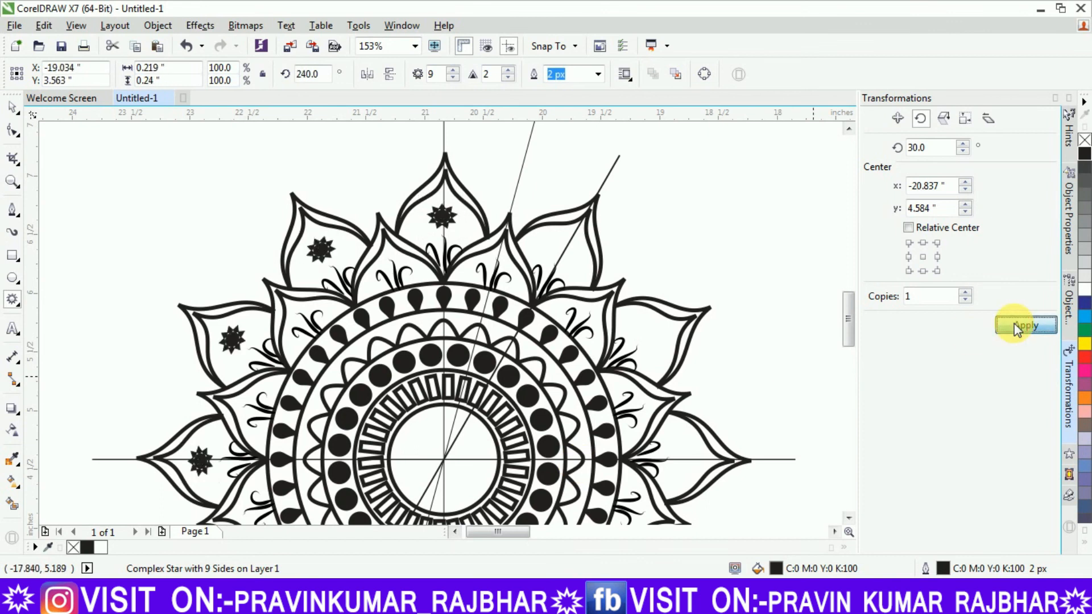
{"action": "left_click", "coordinate": [1016, 325]}
{"action": "left_click", "coordinate": [1016, 326]}
{"action": "left_click", "coordinate": [1016, 325]}
{"action": "left_click", "coordinate": [836, 268]}
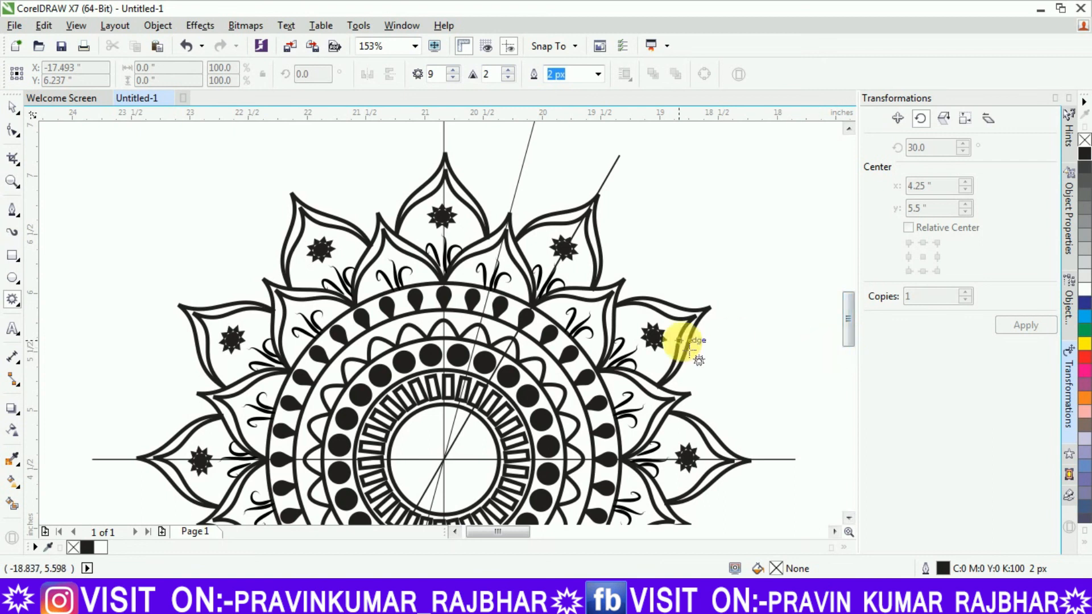
{"action": "key", "text": "z"}
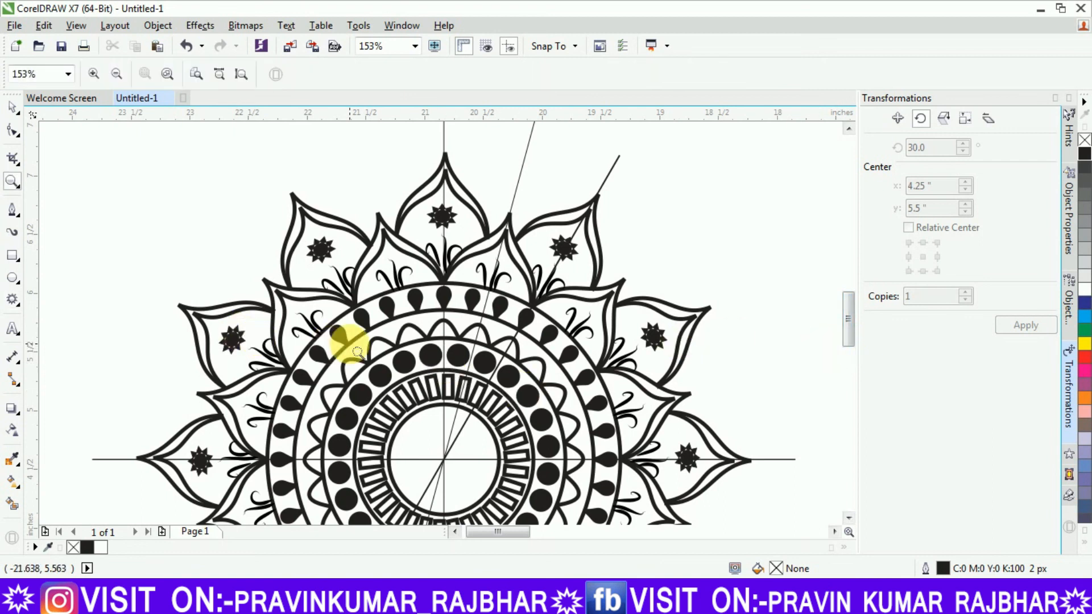
{"action": "key", "text": "F3"}
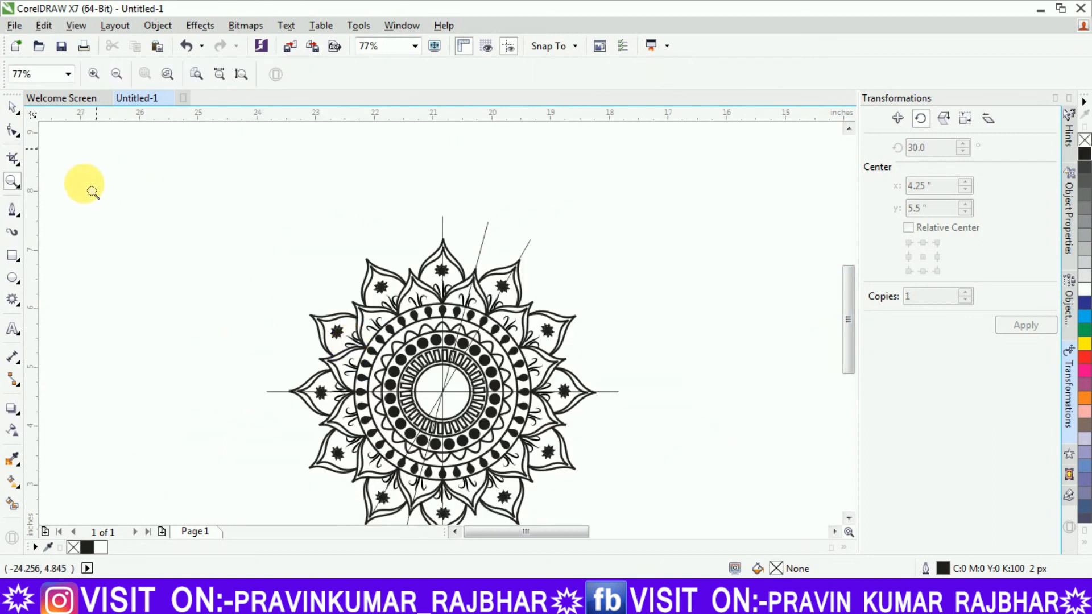
{"action": "left_click", "coordinate": [14, 106]}
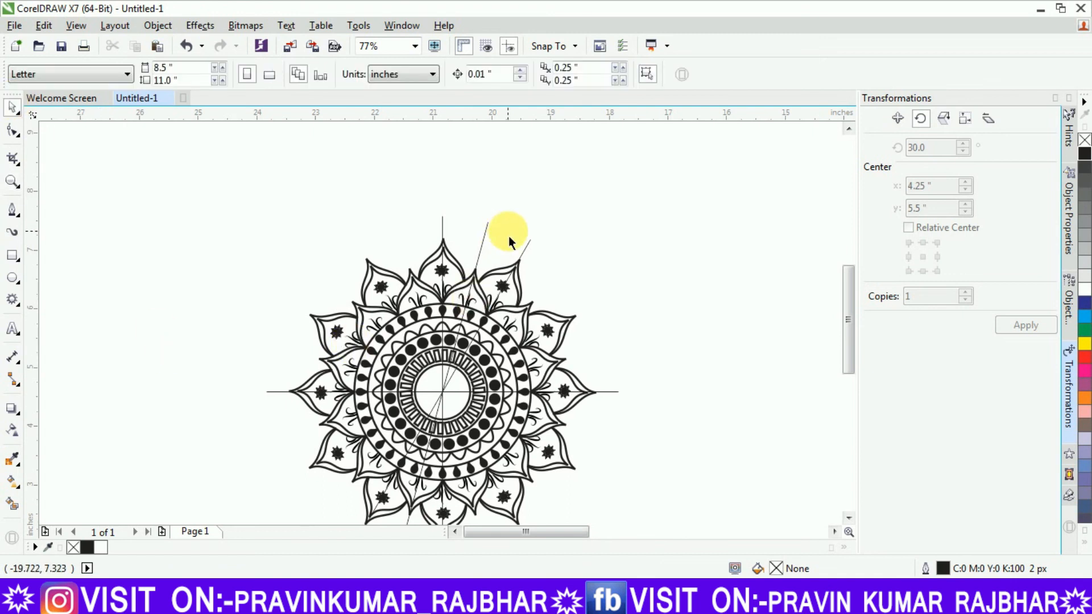
{"action": "left_click", "coordinate": [485, 237]}
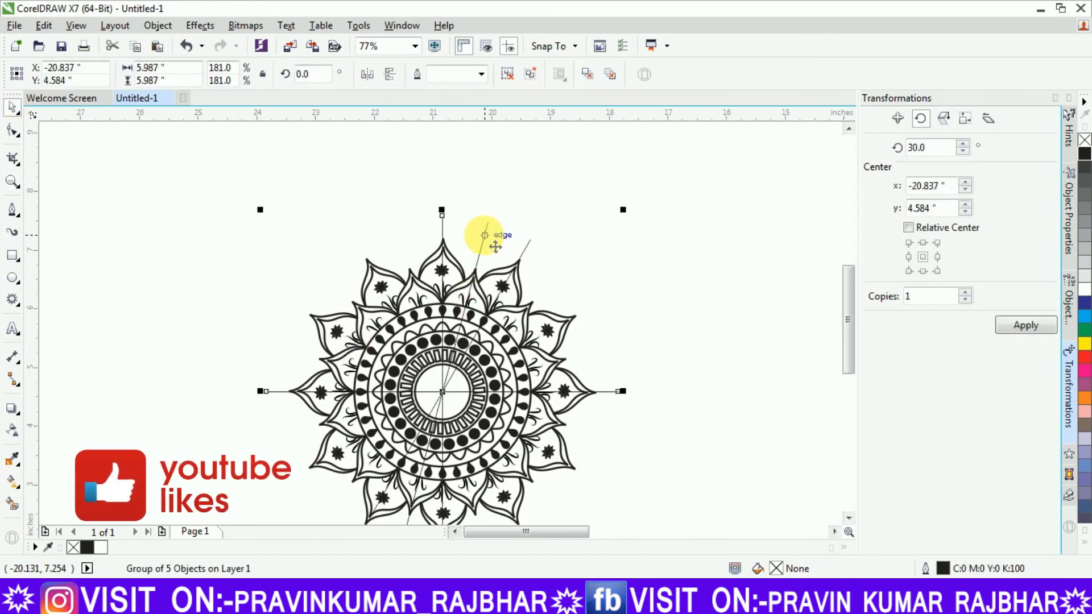
{"action": "key", "text": "Delete"}
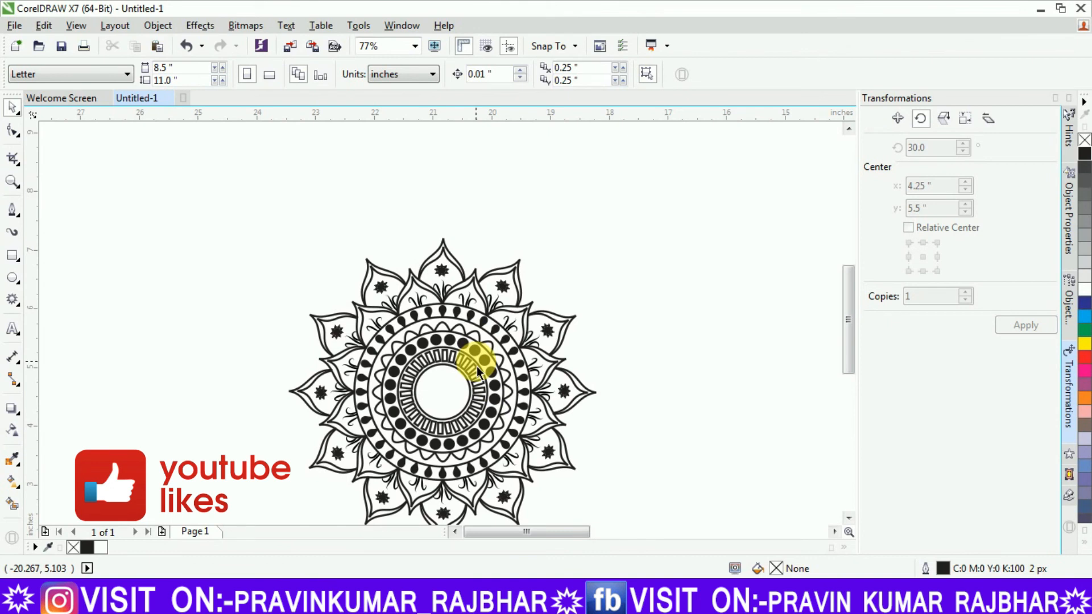
{"action": "key", "text": "ctrl+z"}
Draw a heart basic shape about 0.23 by 0.21 inches inside the innermost circle, just above the common center.
{"action": "key", "text": "z"}
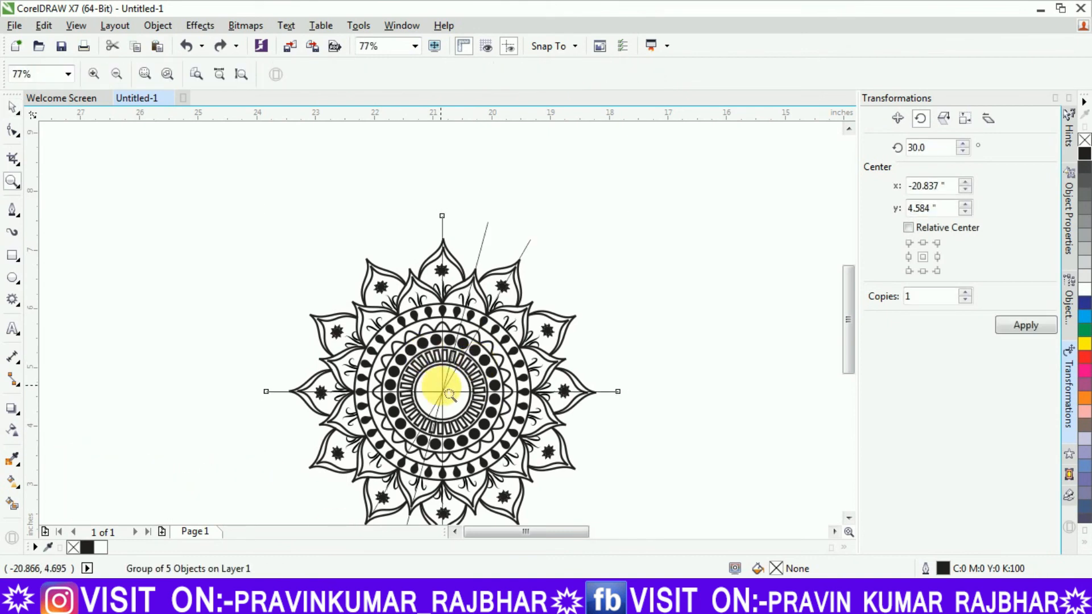
{"action": "left_click", "coordinate": [449, 392]}
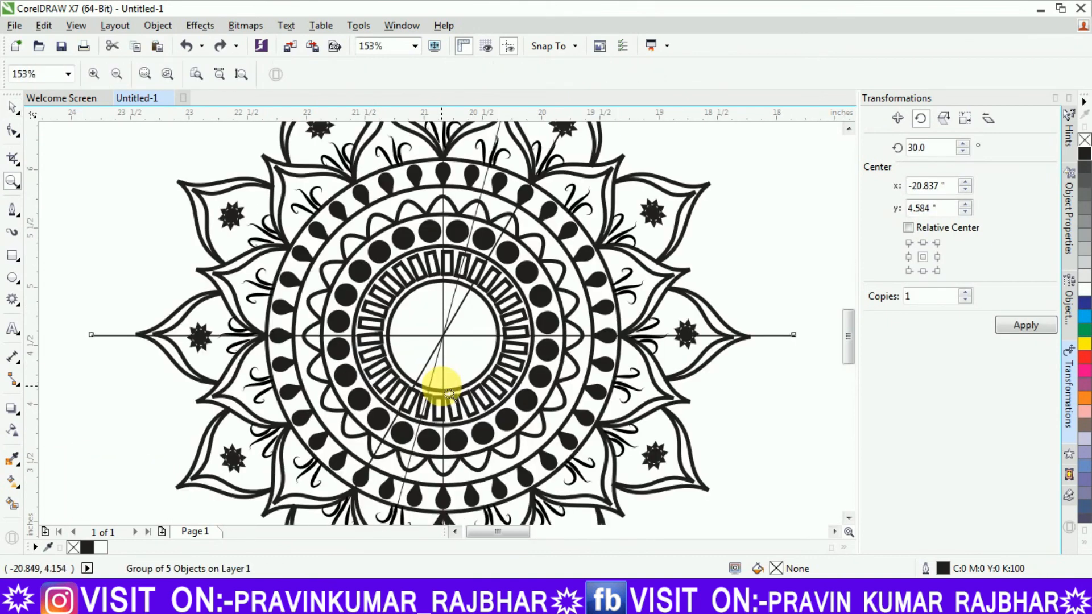
{"action": "left_click", "coordinate": [19, 304]}
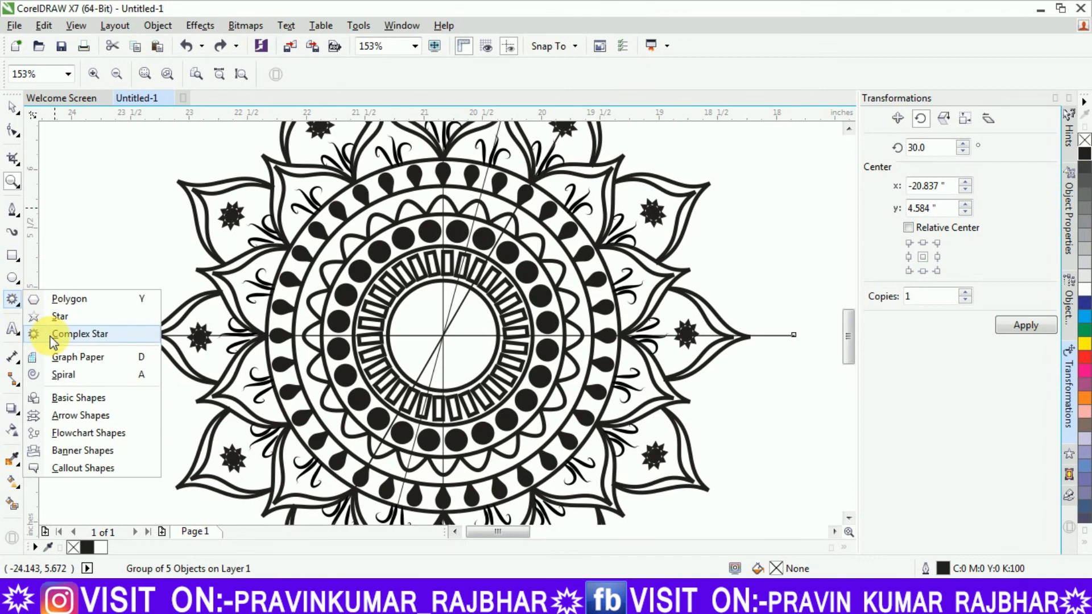
{"action": "left_click", "coordinate": [63, 395]}
{"action": "left_click", "coordinate": [421, 74]}
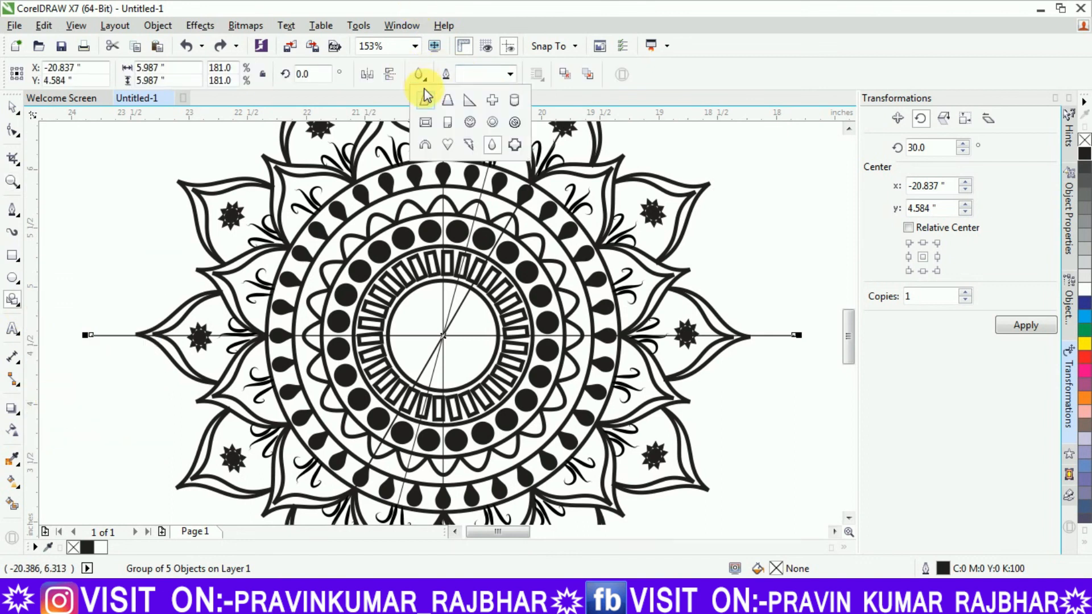
{"action": "left_click", "coordinate": [452, 146]}
{"action": "mouse_move", "coordinate": [441, 315]}
{"action": "left_mouse_down"}
{"action": "mouse_move", "coordinate": [478, 340]}
{"action": "mouse_move", "coordinate": [448, 320]}
{"action": "left_mouse_up"}
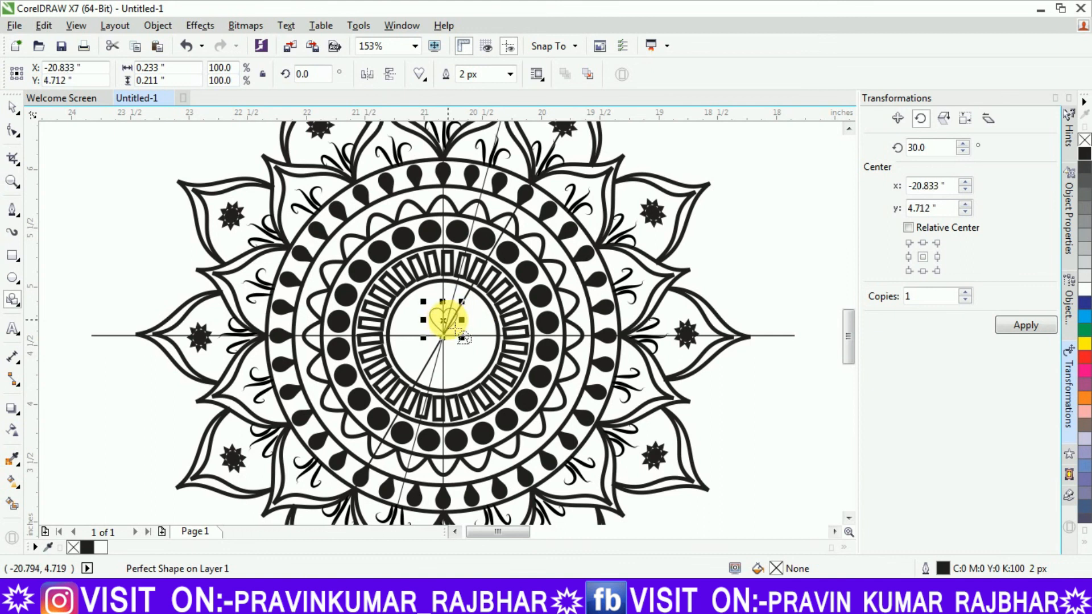
Move the heart's rotation center to the common center, set the rotation angle to 90°, and undo a trial copy.
{"action": "left_click", "coordinate": [453, 342]}
{"action": "left_click_drag", "start_coordinate": [444, 336], "coordinate": [444, 335]}
{"action": "double_click", "coordinate": [932, 148]}
{"action": "type", "text": "90"}
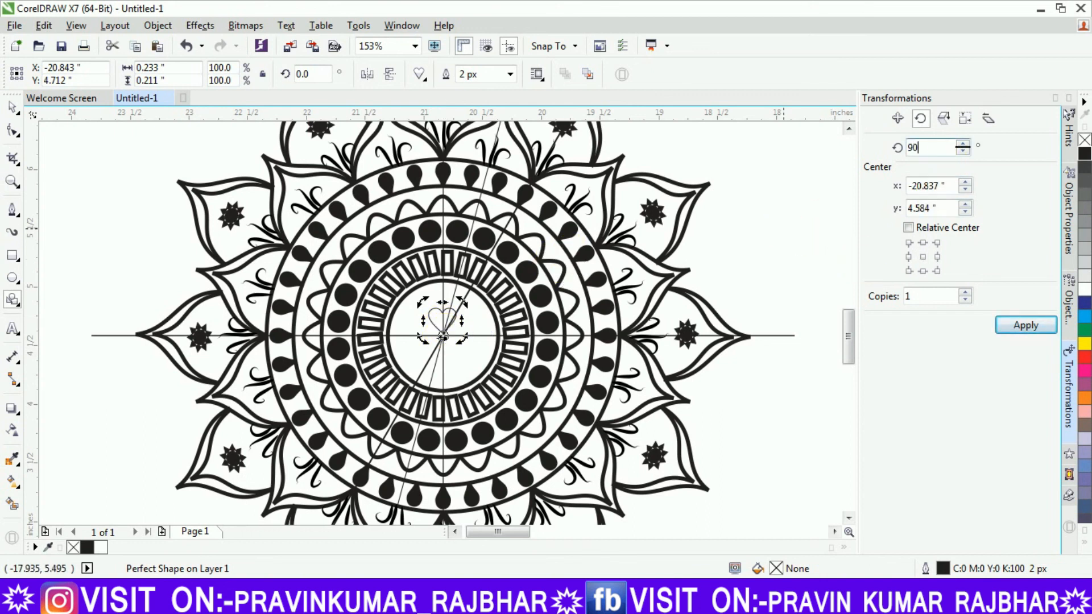
{"action": "left_click", "coordinate": [1008, 329]}
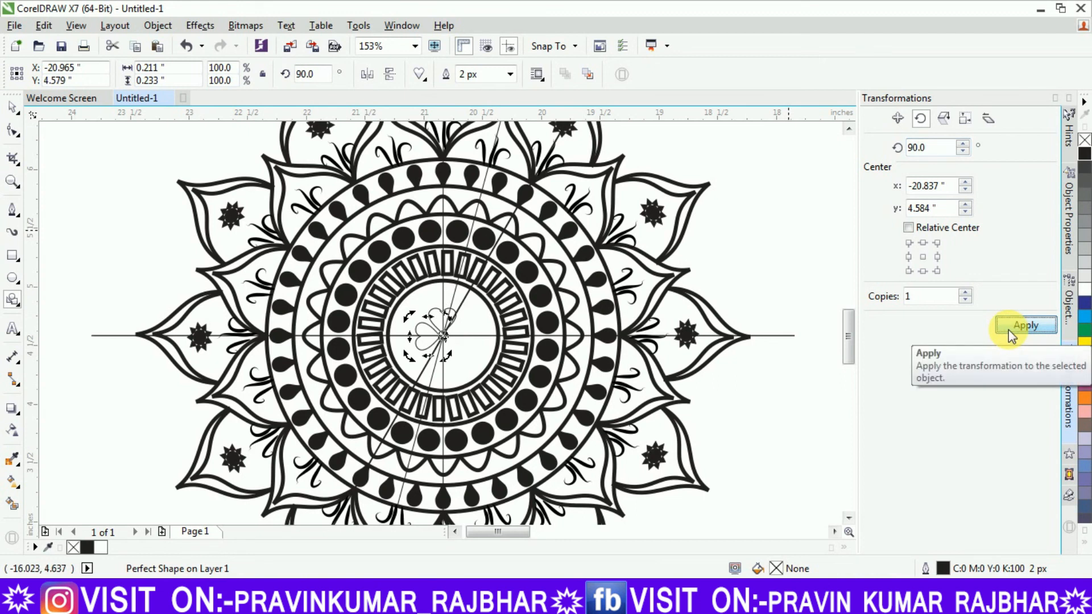
{"action": "key", "text": "ctrl+z"}
Set the heart's outline width to 10 px and rotate three single copies at 90° around the common center.
{"action": "left_click", "coordinate": [510, 74]}
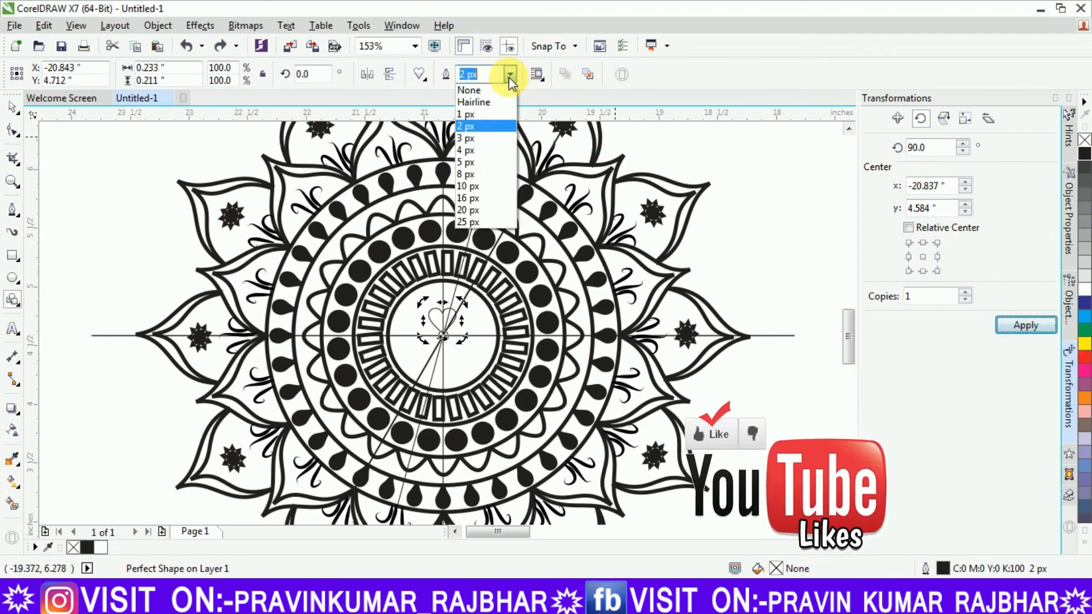
{"action": "left_click", "coordinate": [469, 185]}
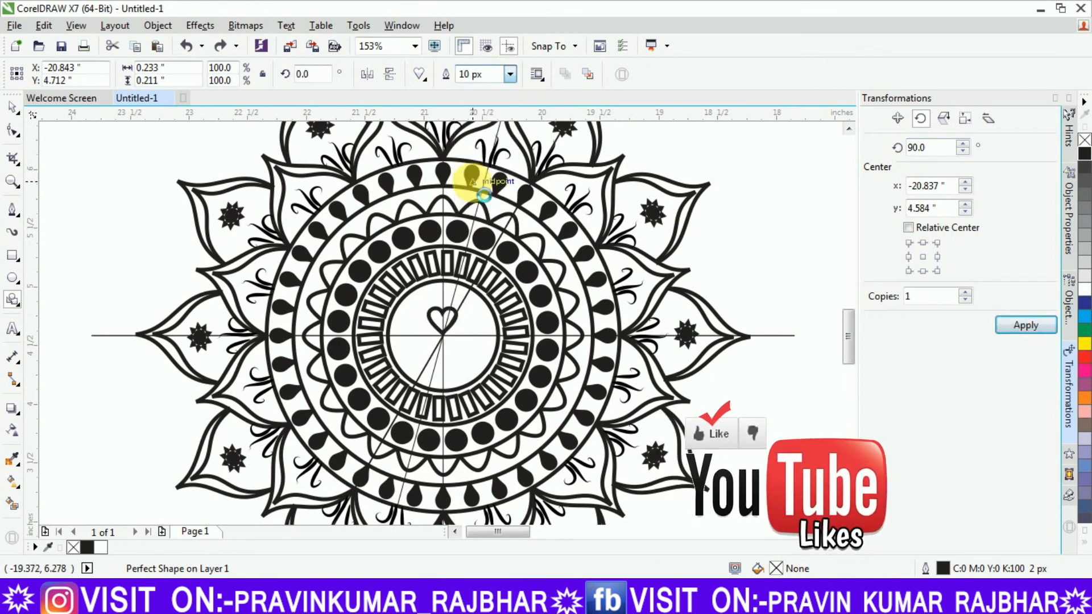
{"action": "left_click", "coordinate": [1020, 325]}
{"action": "left_click", "coordinate": [1020, 326]}
{"action": "left_click", "coordinate": [1020, 325]}
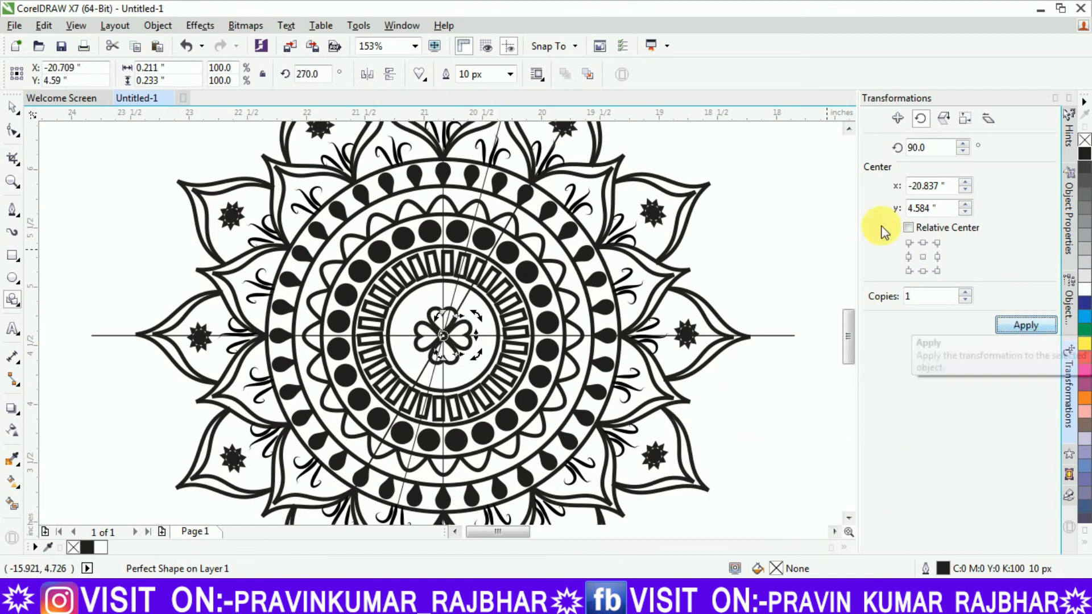
Delete the grouped guide lines crossing the mandala.
{"action": "left_click", "coordinate": [137, 244]}
{"action": "key", "text": "z"}
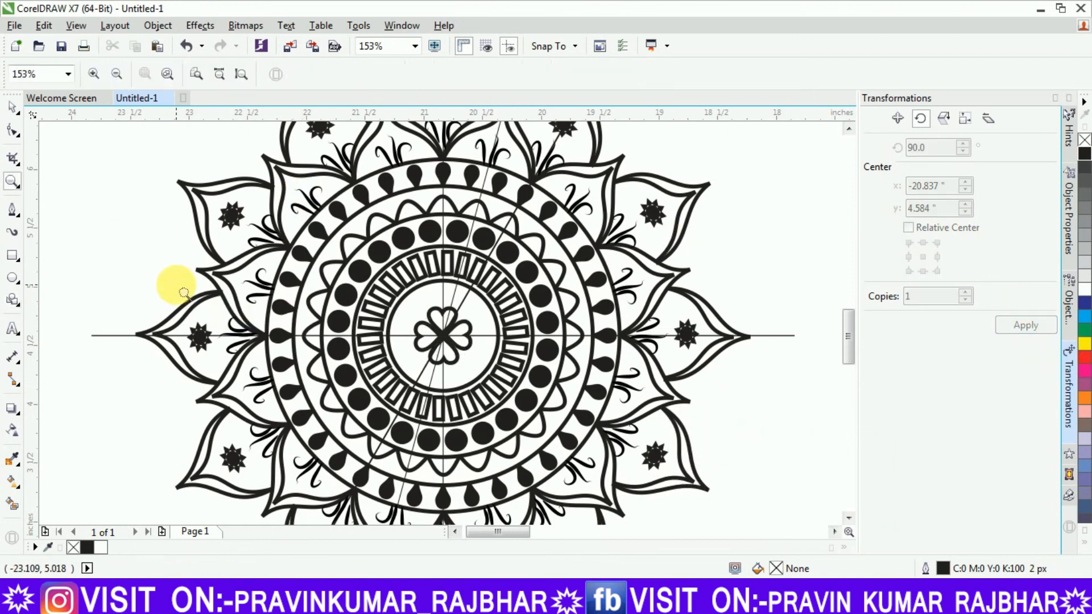
{"action": "key", "text": "F3"}
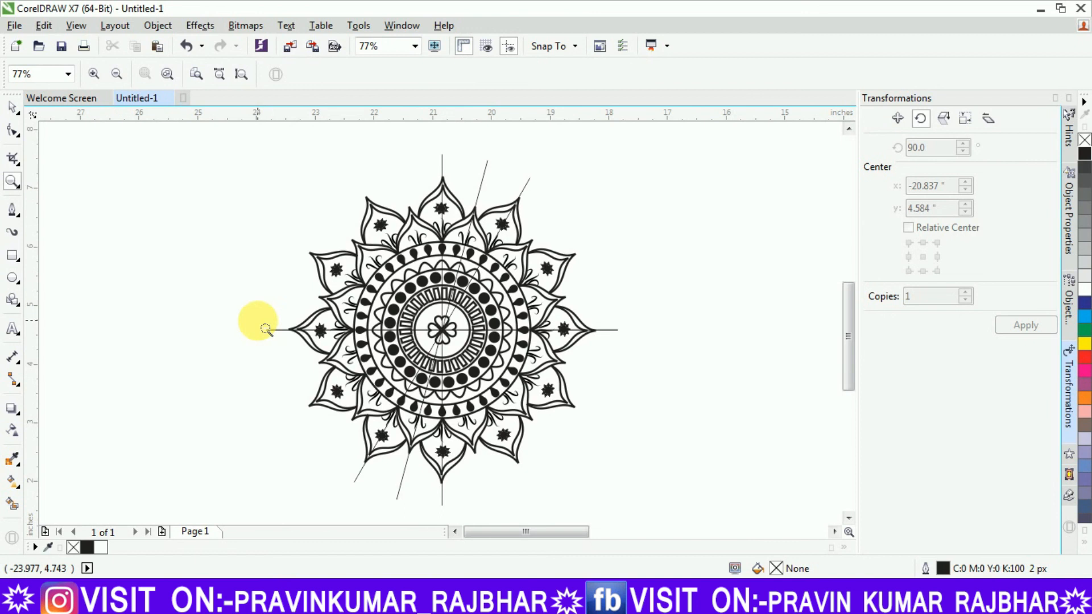
{"action": "left_click", "coordinate": [12, 107]}
{"action": "left_click", "coordinate": [443, 169]}
{"action": "key", "text": "Delete"}
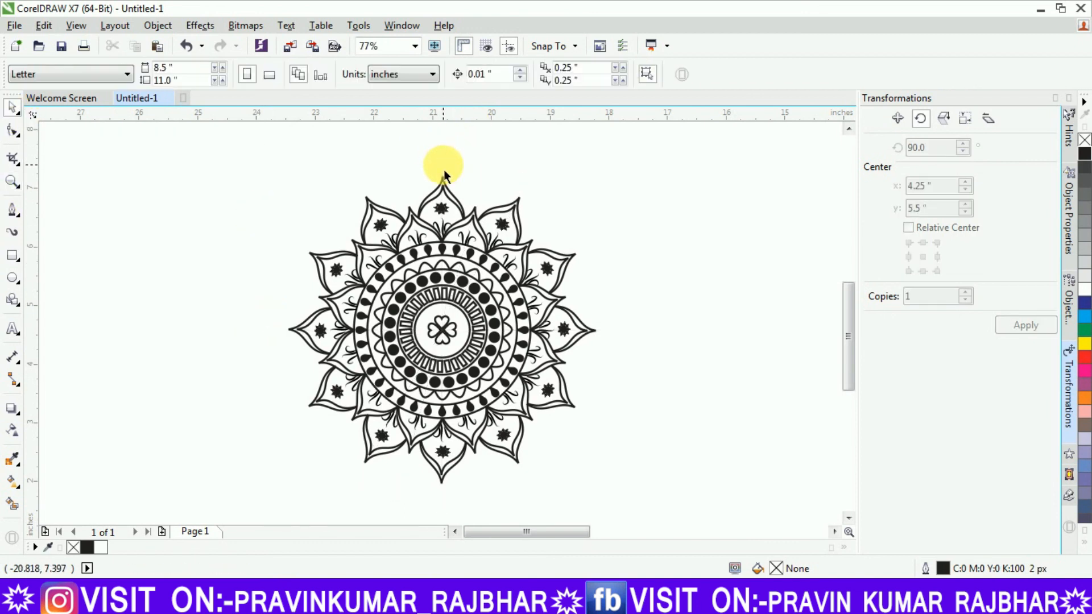